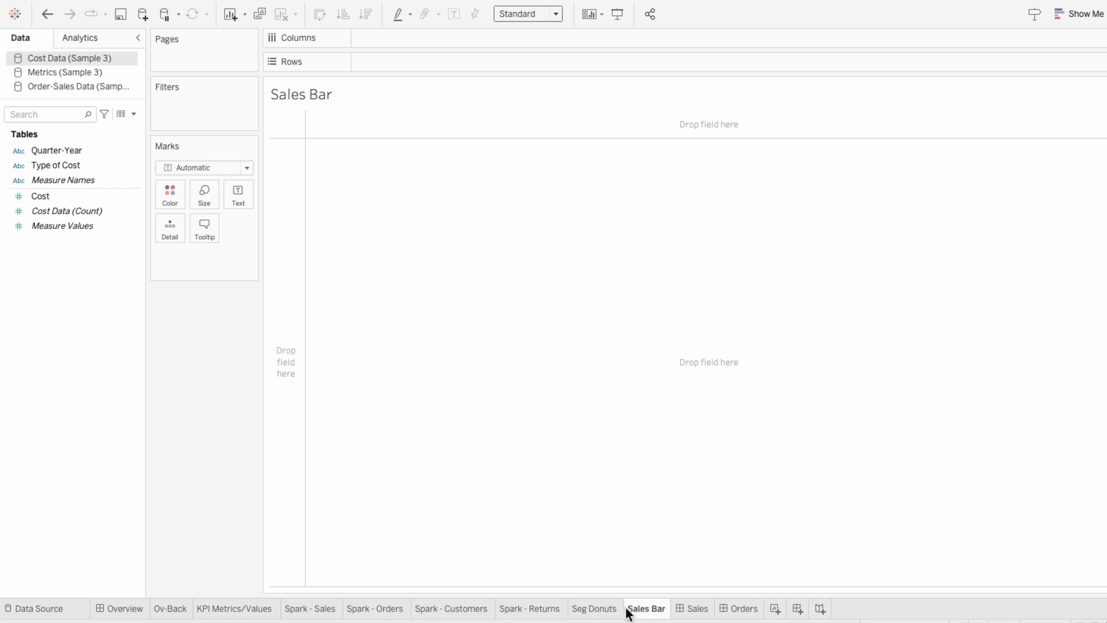
- Plot Sales from Order-Sales Data on rows against Order Date on columns as continuous quarters with year
{"action": "left_click", "coordinate": [43, 86]}
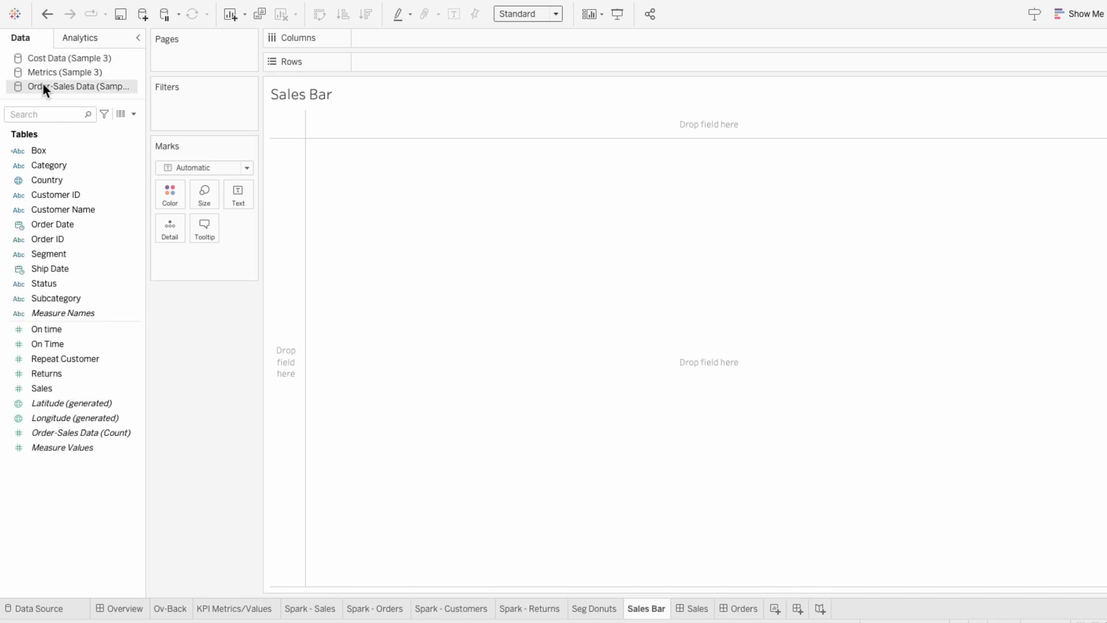
{"action": "left_click_drag", "start_coordinate": [57, 387], "coordinate": [365, 57]}
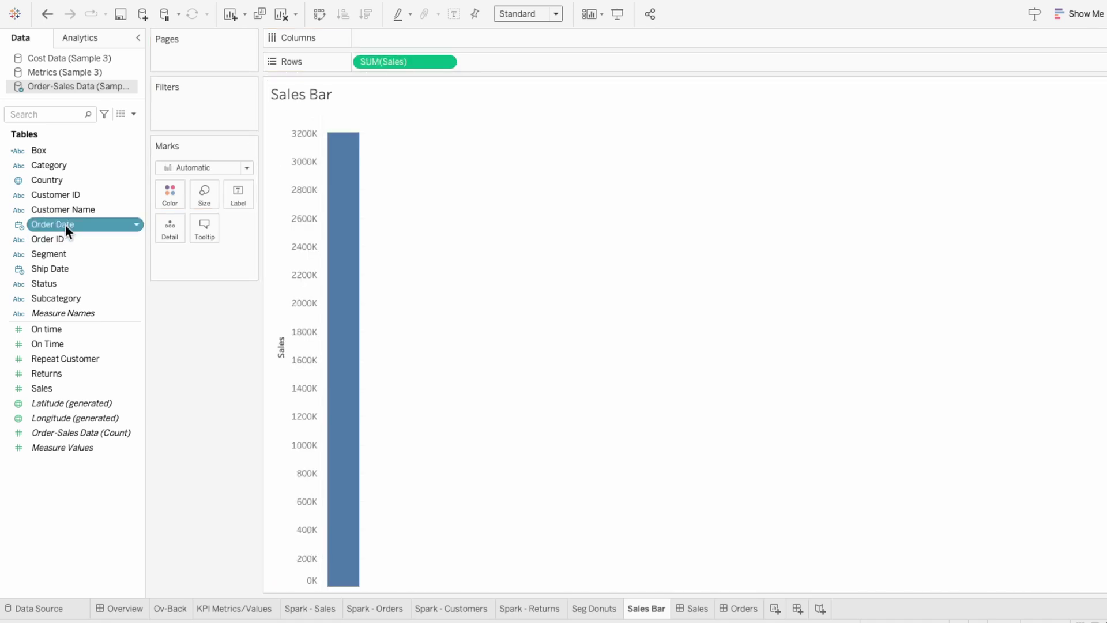
{"action": "left_click_drag", "start_coordinate": [65, 224], "coordinate": [390, 47]}
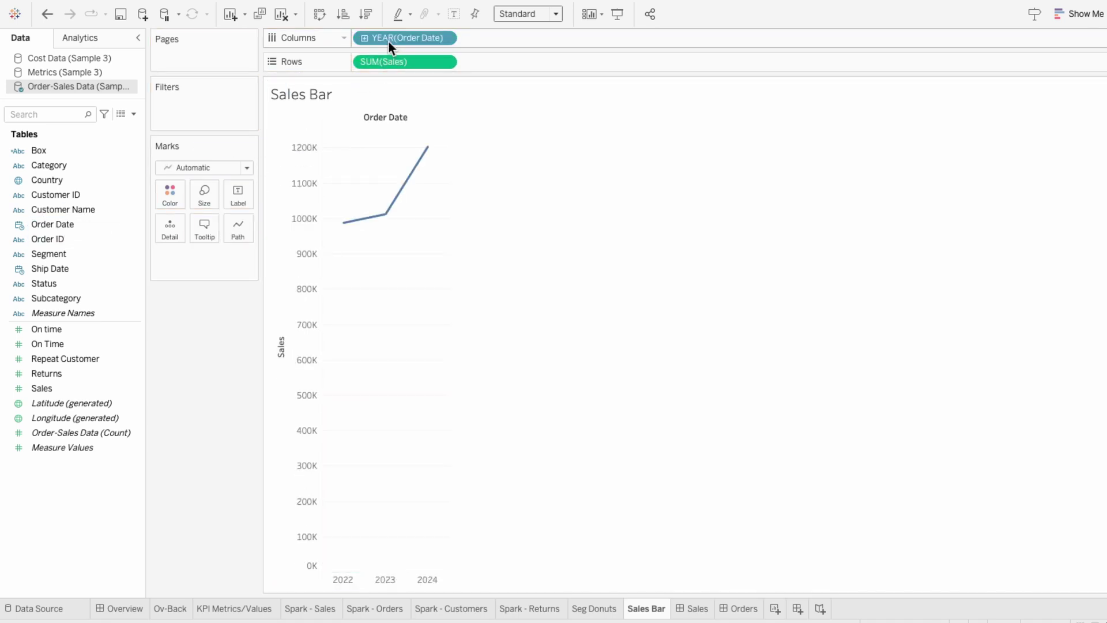
{"action": "right_click", "coordinate": [388, 40]}
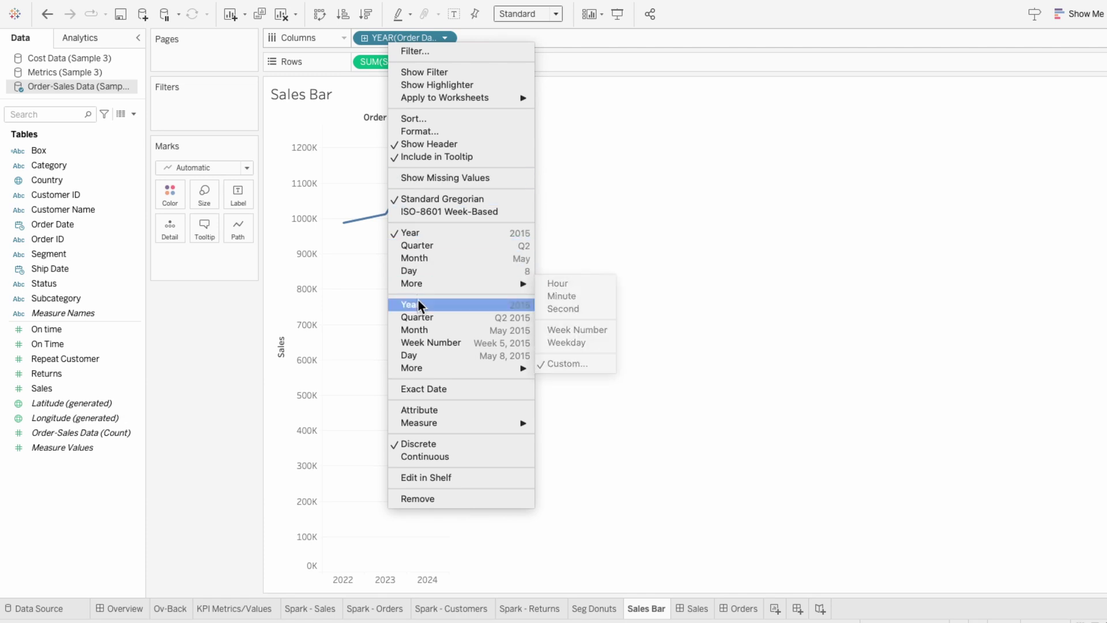
{"action": "left_click", "coordinate": [419, 319]}
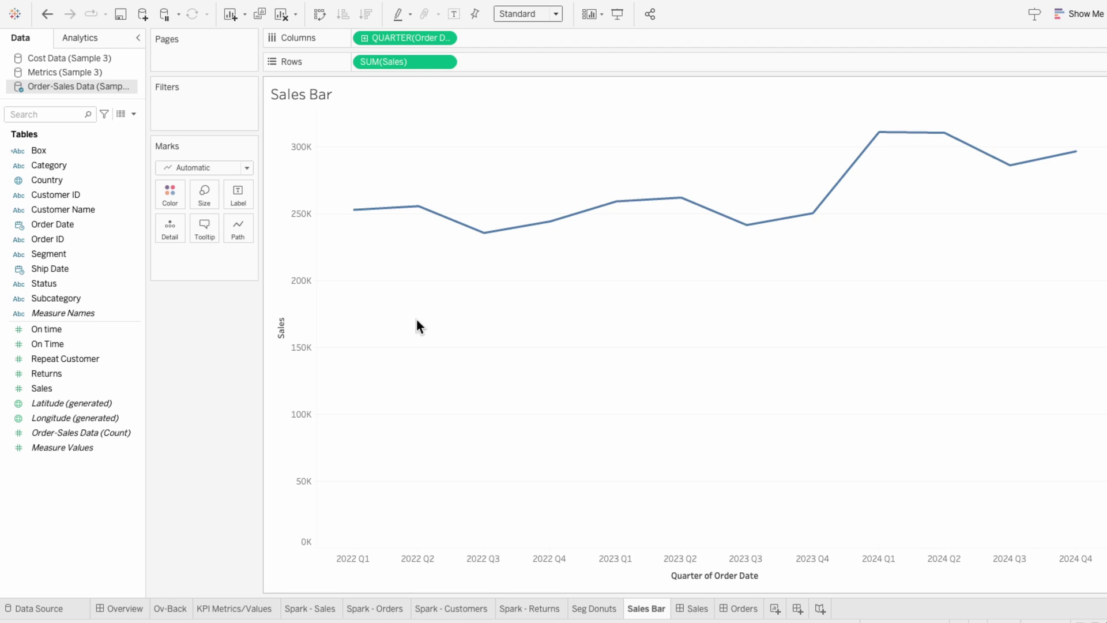
- Add Measure Values to rows ahead of SUM(Sales) and create an ad hoc measure of 0 among the measure values
{"action": "left_click_drag", "start_coordinate": [73, 447], "coordinate": [376, 60]}
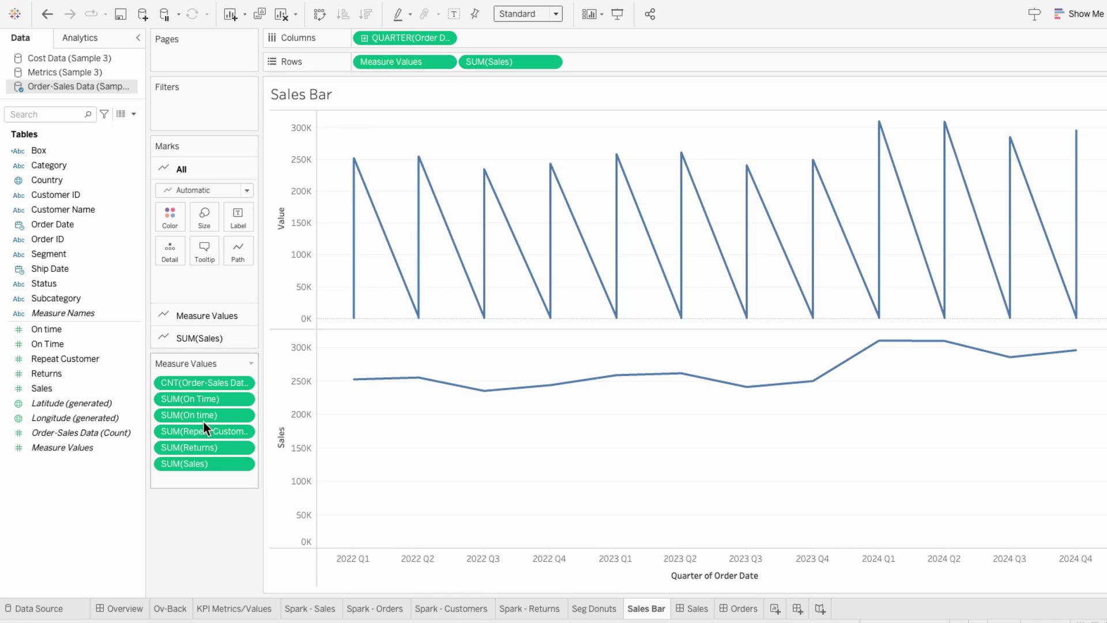
{"action": "double_click", "coordinate": [196, 476]}
{"action": "type", "text": "0"}
{"action": "key", "text": "Return"}
- Remove every measure value except Sales and the 0 measure, and place the 0 measure above Sales
{"action": "left_click", "coordinate": [205, 453]}
{"action": "left_click", "coordinate": [212, 392], "text": "shift"}
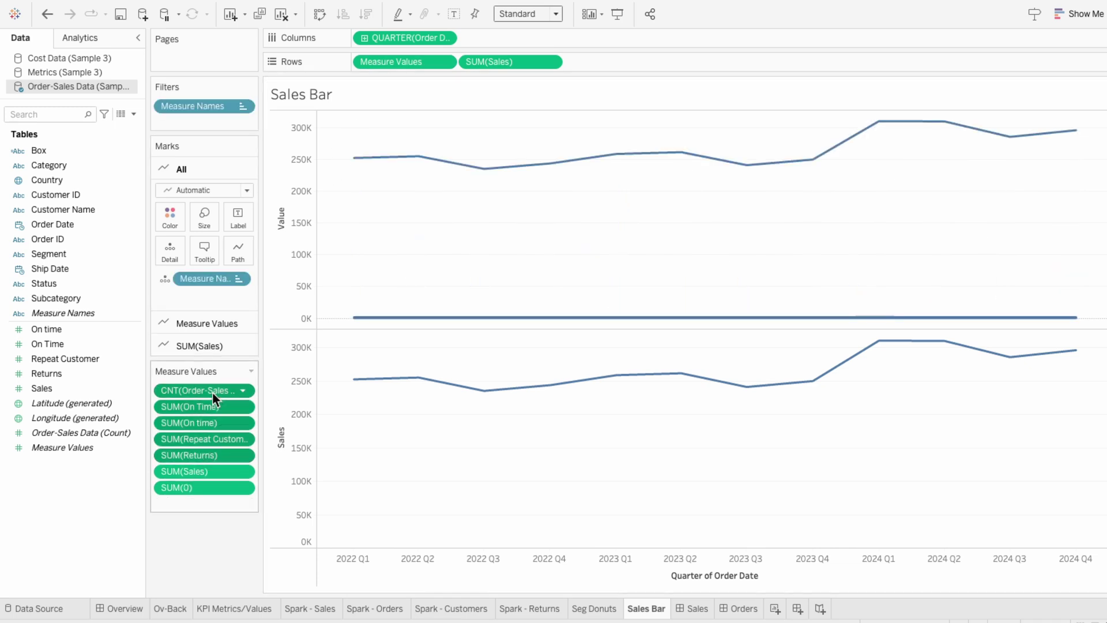
{"action": "key", "text": "Delete"}
{"action": "left_click_drag", "start_coordinate": [212, 392], "coordinate": [209, 416]}
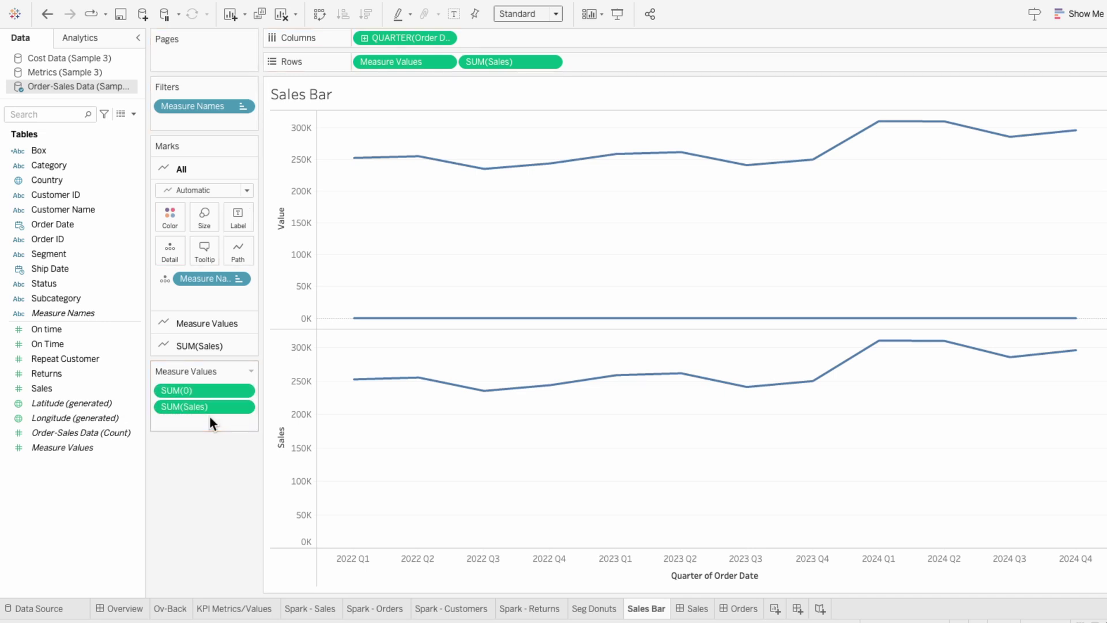
- Assign Measure Names to Path on the Measure Values marks and make the quarterly Order Date field discrete
{"action": "left_click", "coordinate": [213, 322]}
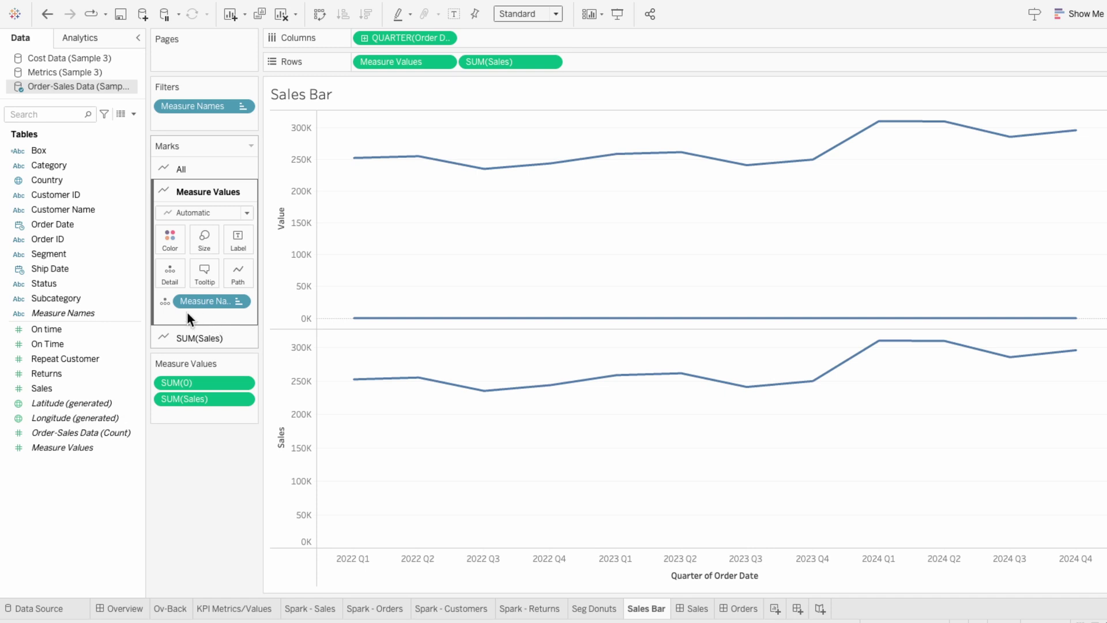
{"action": "left_click", "coordinate": [165, 301]}
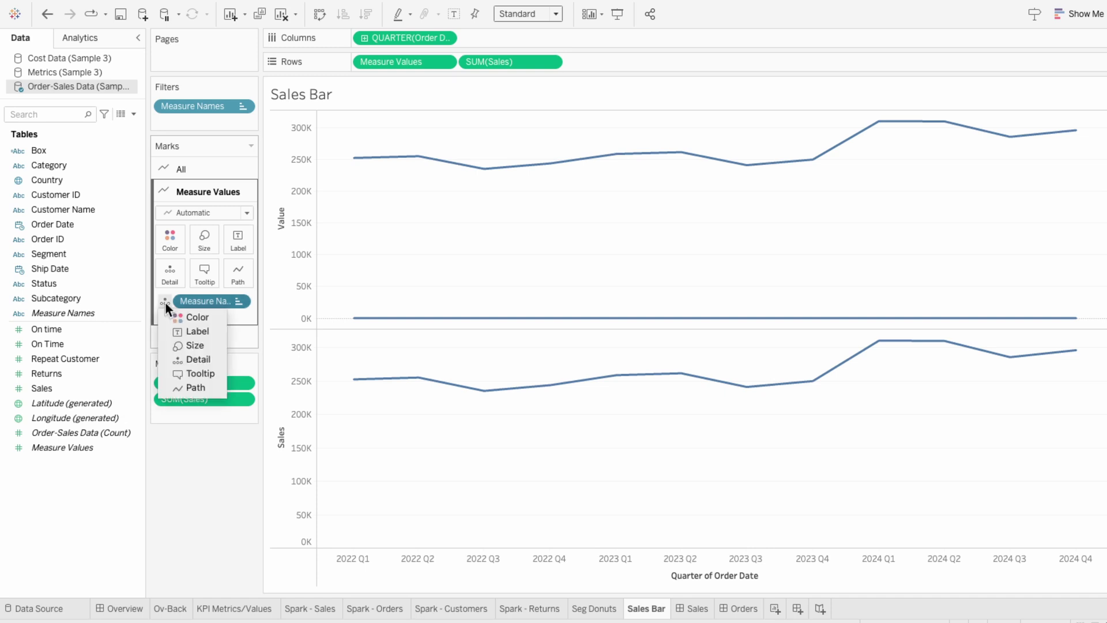
{"action": "left_click", "coordinate": [187, 387]}
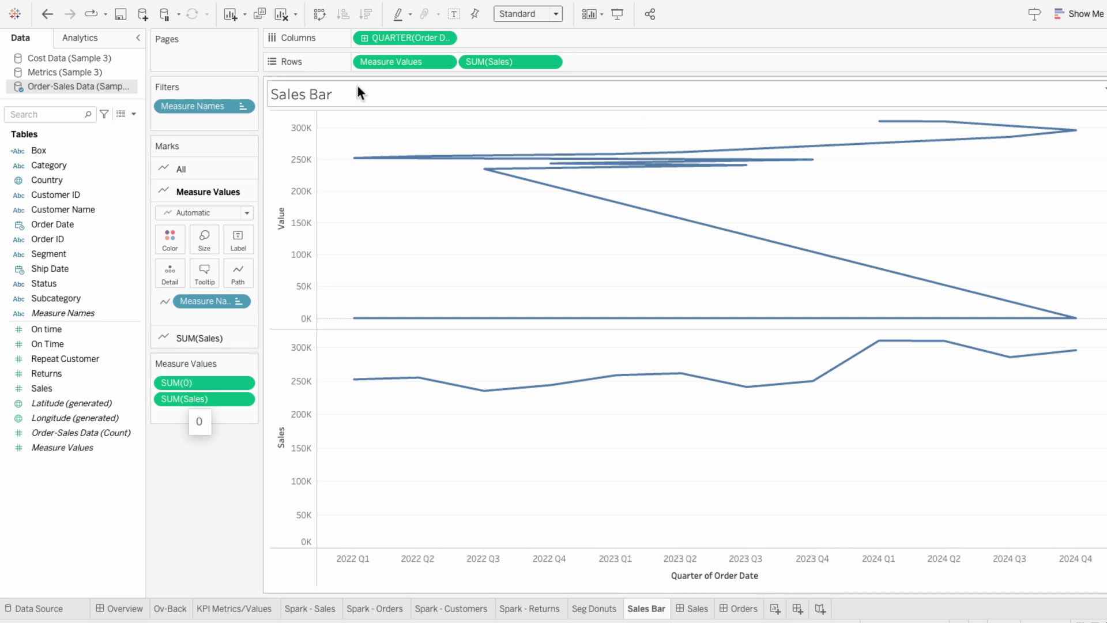
{"action": "right_click", "coordinate": [394, 36]}
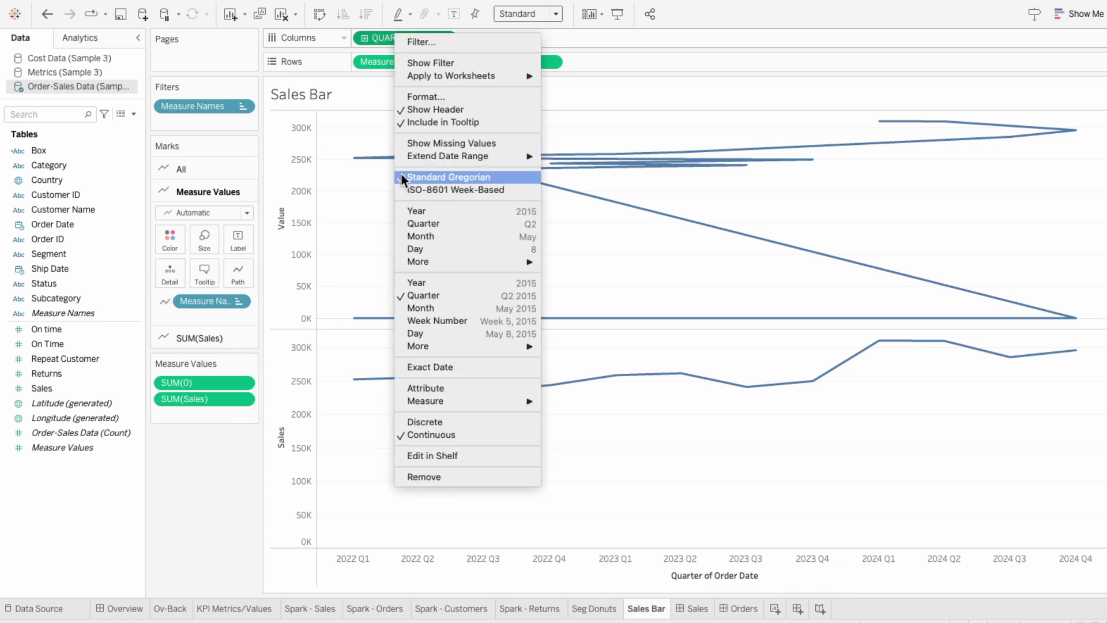
{"action": "left_click", "coordinate": [415, 420]}
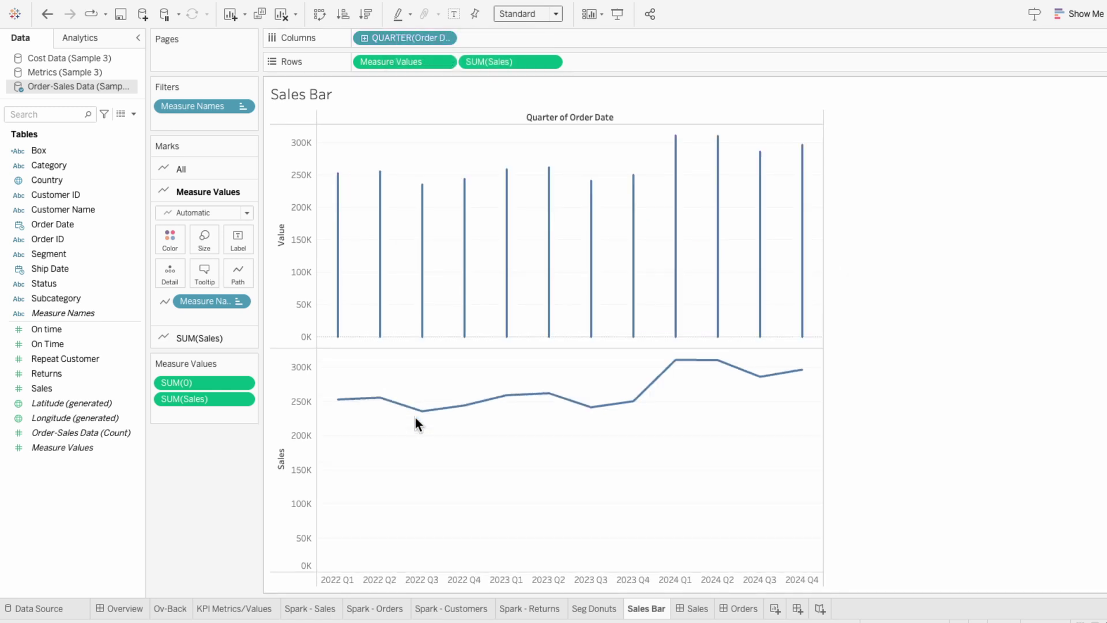
- Increase the size of the Measure Values lines until they form thick rounded bars
{"action": "left_click", "coordinate": [213, 239]}
{"action": "left_click_drag", "start_coordinate": [300, 273], "coordinate": [313, 274]}
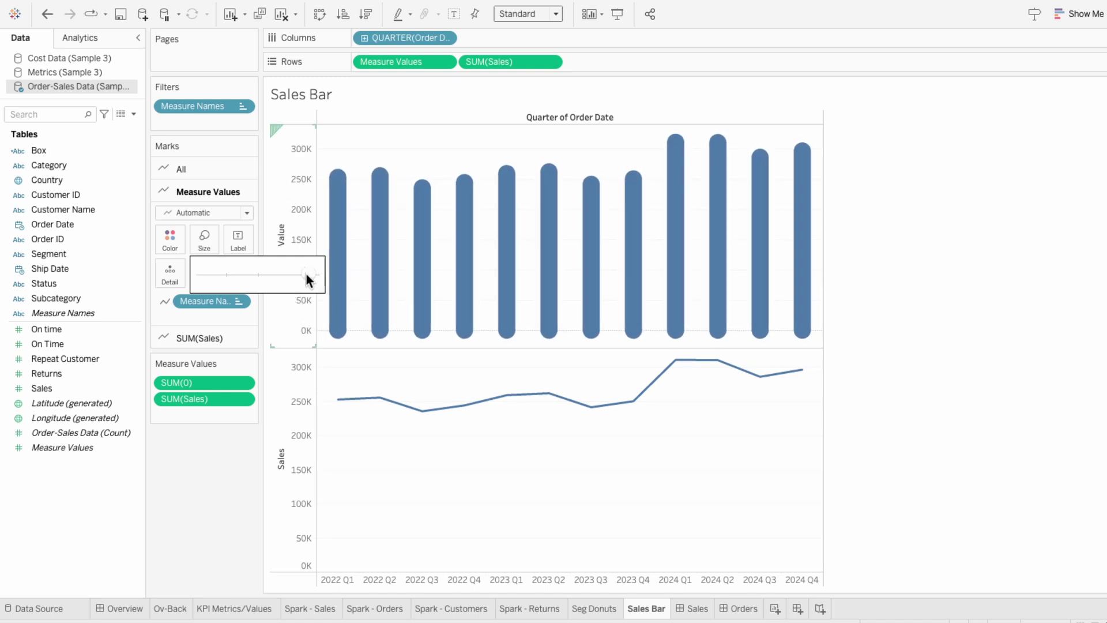
{"action": "left_click_drag", "start_coordinate": [309, 275], "coordinate": [307, 276]}
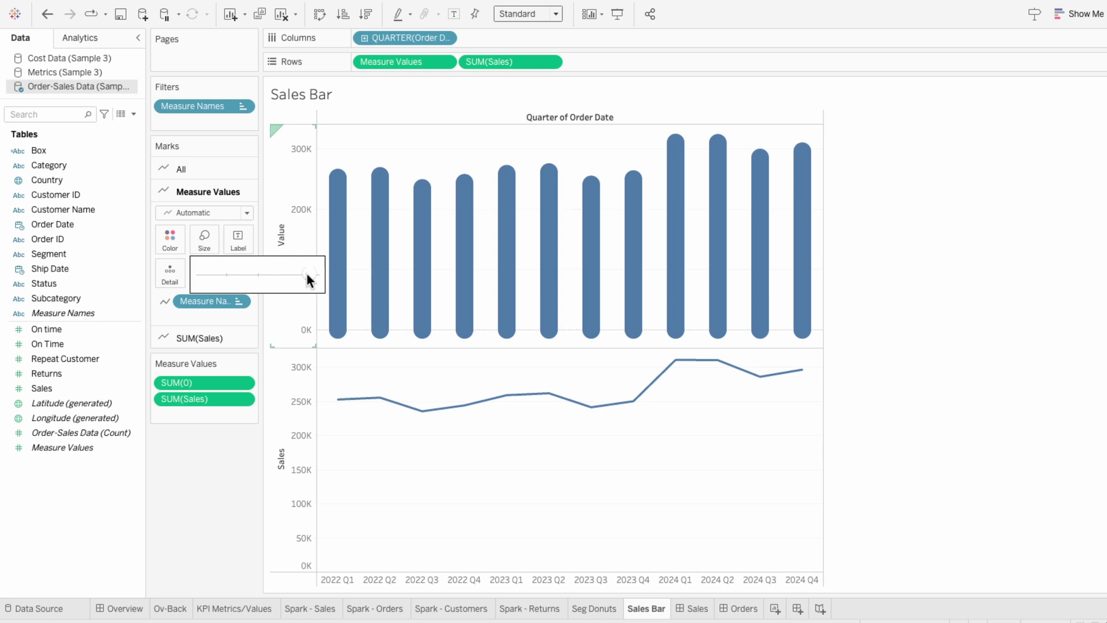
- Recolor the rounded Measure Values bars with a custom light green
{"action": "left_click", "coordinate": [179, 238]}
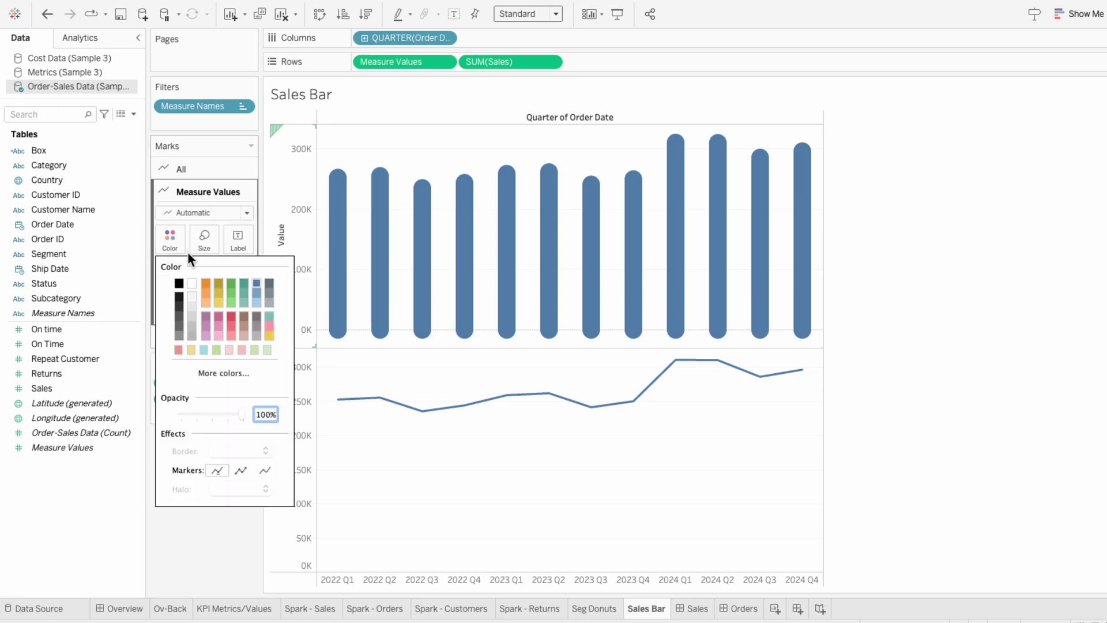
{"action": "left_click", "coordinate": [216, 371]}
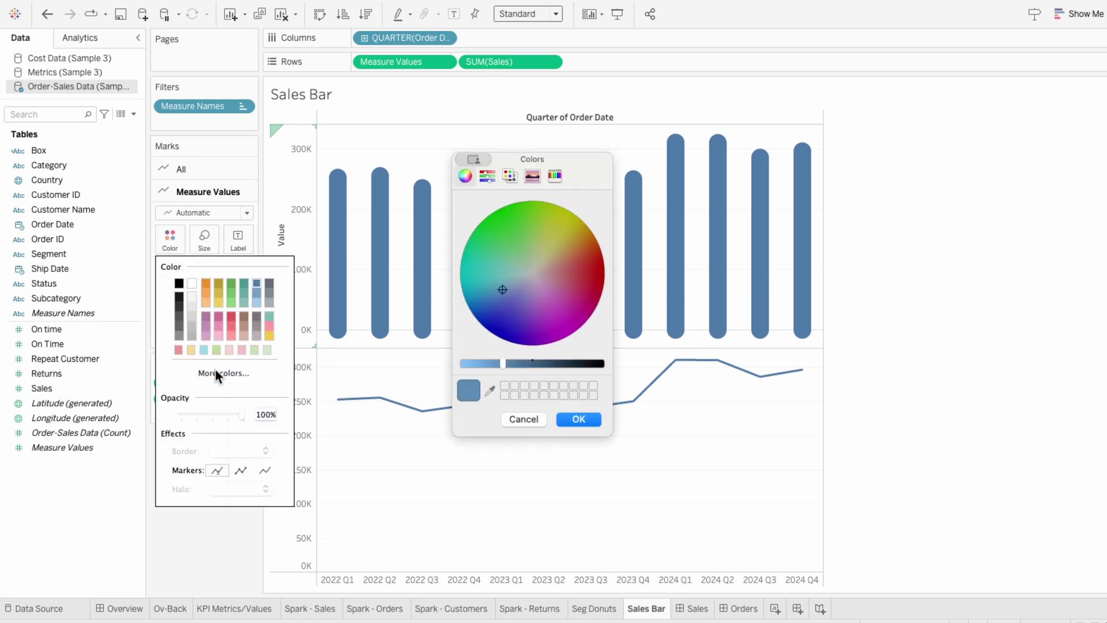
{"action": "left_click", "coordinate": [588, 418]}
{"action": "left_click", "coordinate": [588, 416]}
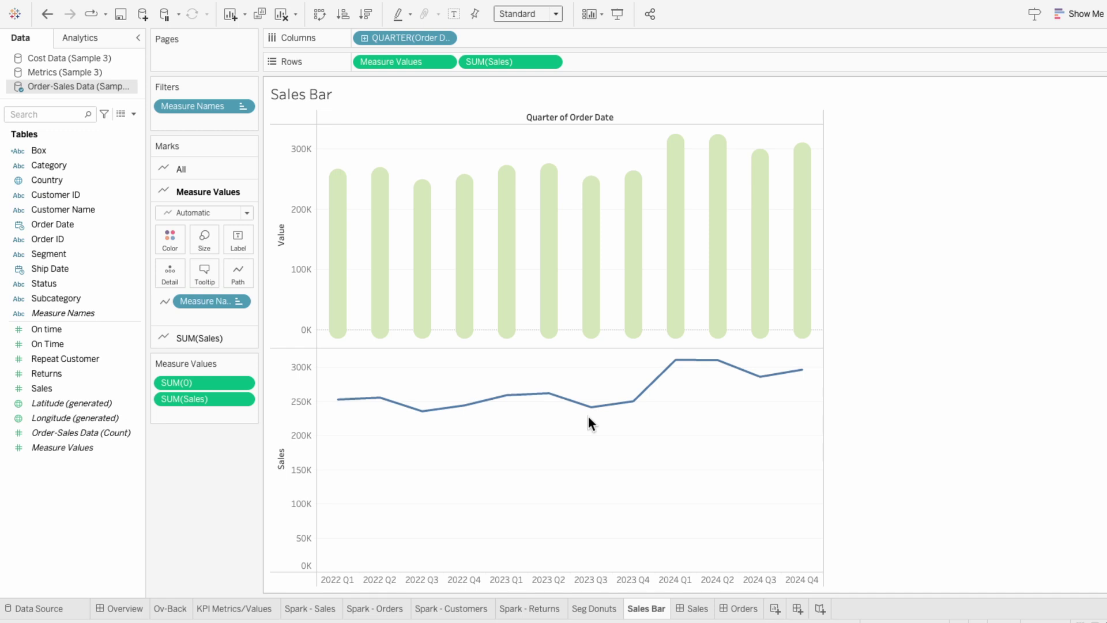
- Change the mark type of SUM(Sales) to Shape
{"action": "mouse_move", "coordinate": [591, 418]}
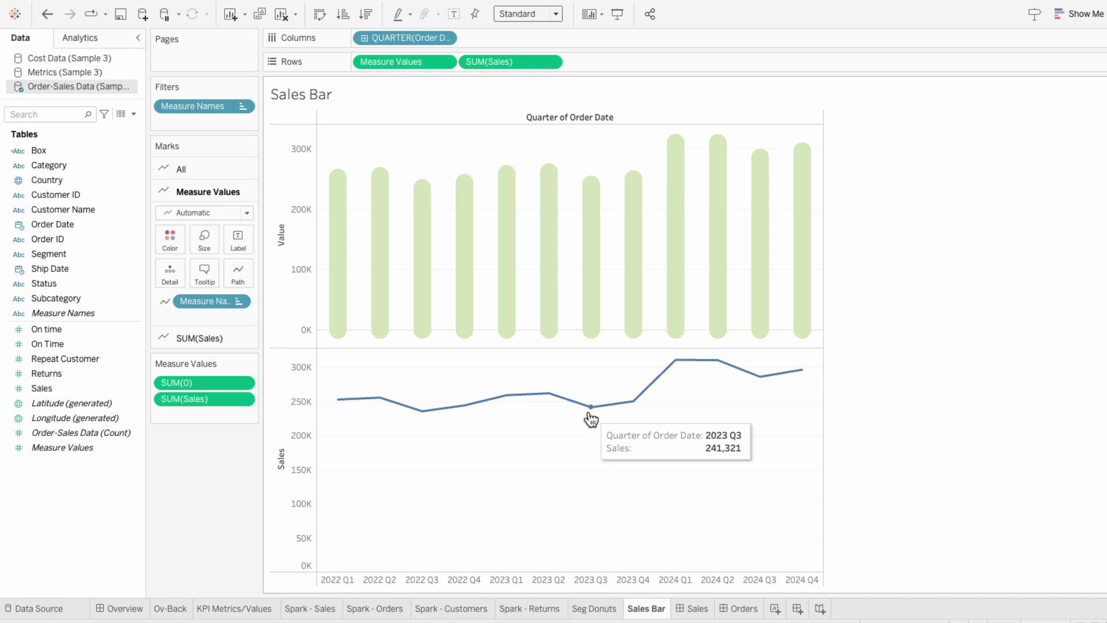
{"action": "left_click", "coordinate": [230, 339]}
{"action": "left_click", "coordinate": [216, 233]}
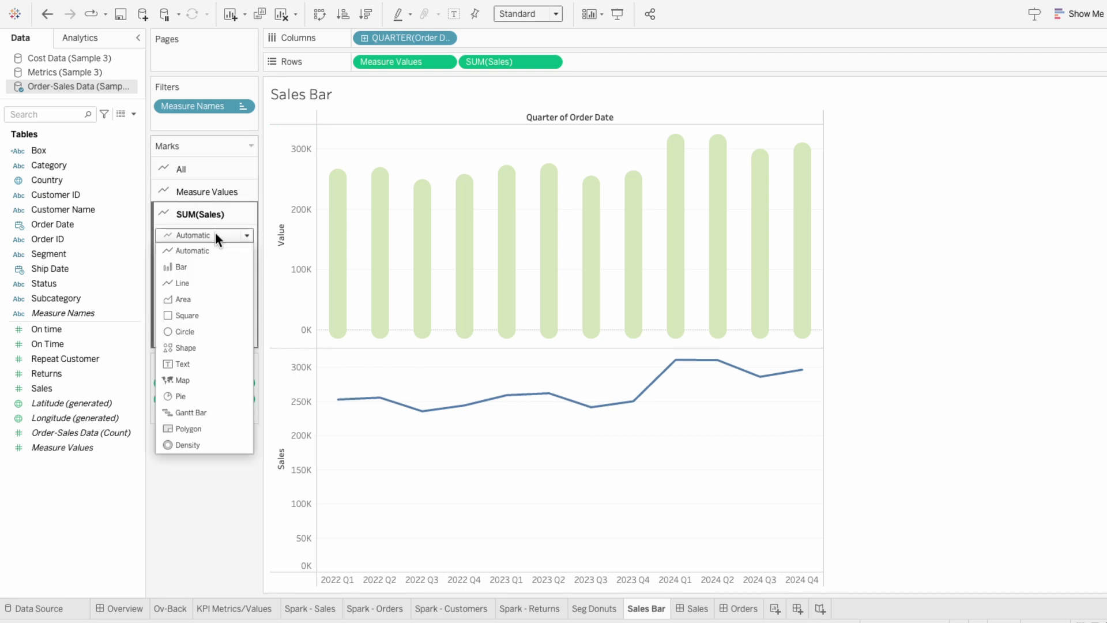
{"action": "left_click", "coordinate": [212, 341]}
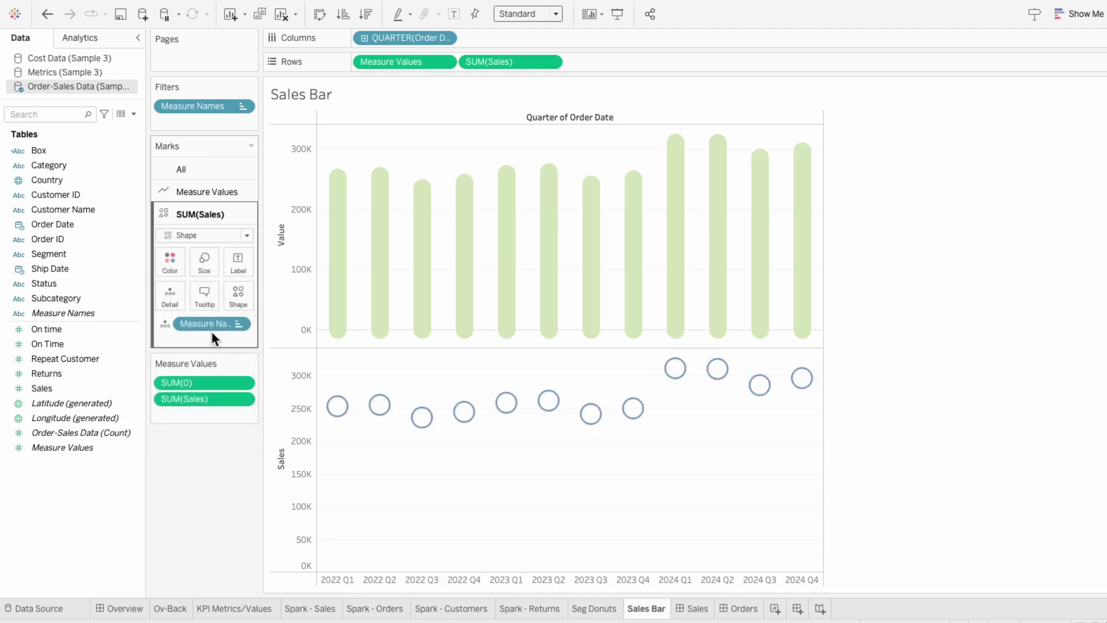
- Assign the transparent shape from the My Shapes palette to the SUM(Sales) marks
{"action": "left_click", "coordinate": [231, 290]}
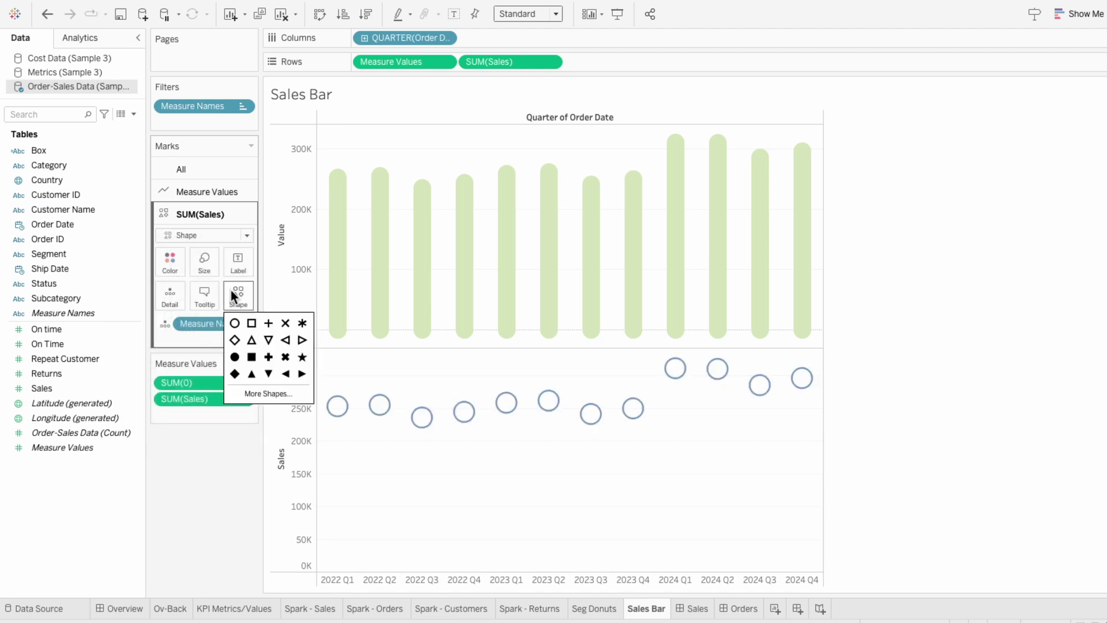
{"action": "left_click", "coordinate": [244, 392]}
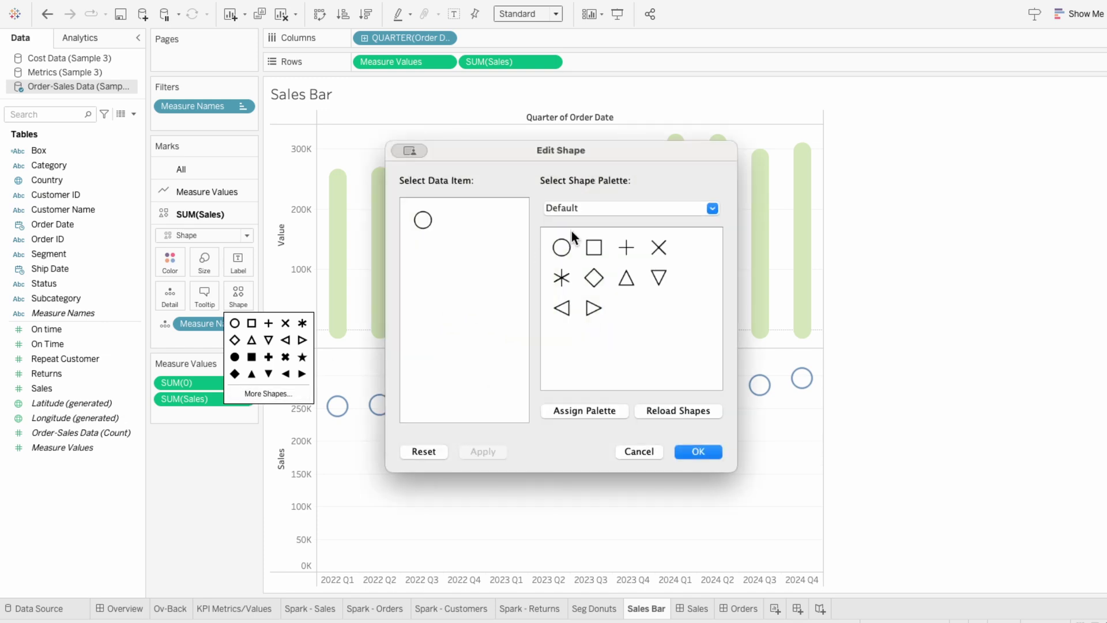
{"action": "left_click", "coordinate": [596, 206]}
{"action": "left_click", "coordinate": [610, 347]}
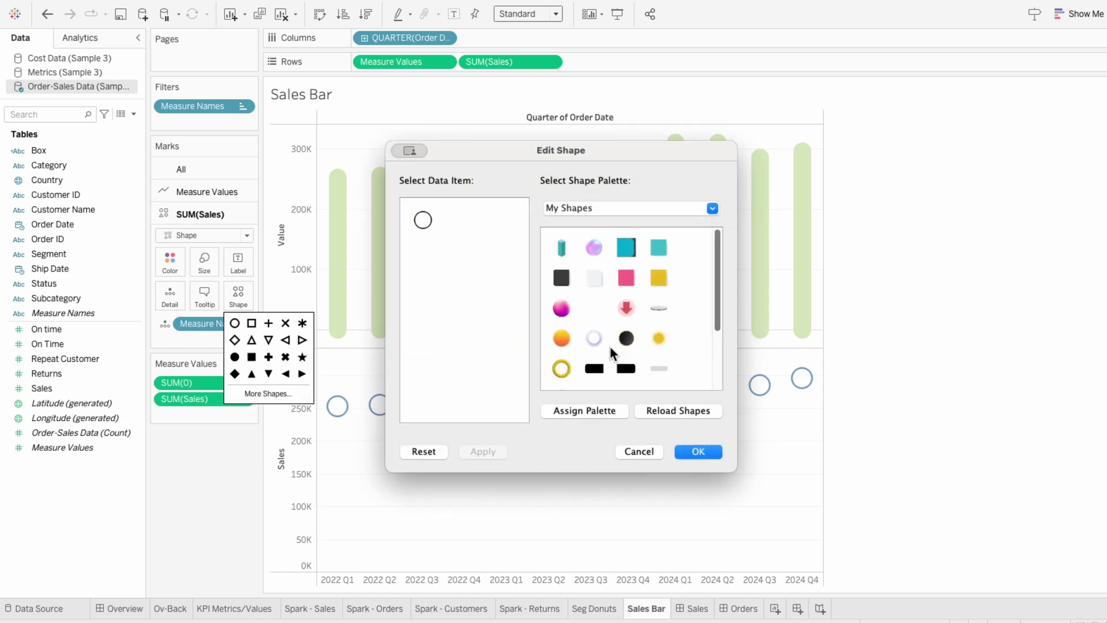
{"action": "scroll", "coordinate": [621, 356], "scroll_direction": "down", "scroll_amount": 3}
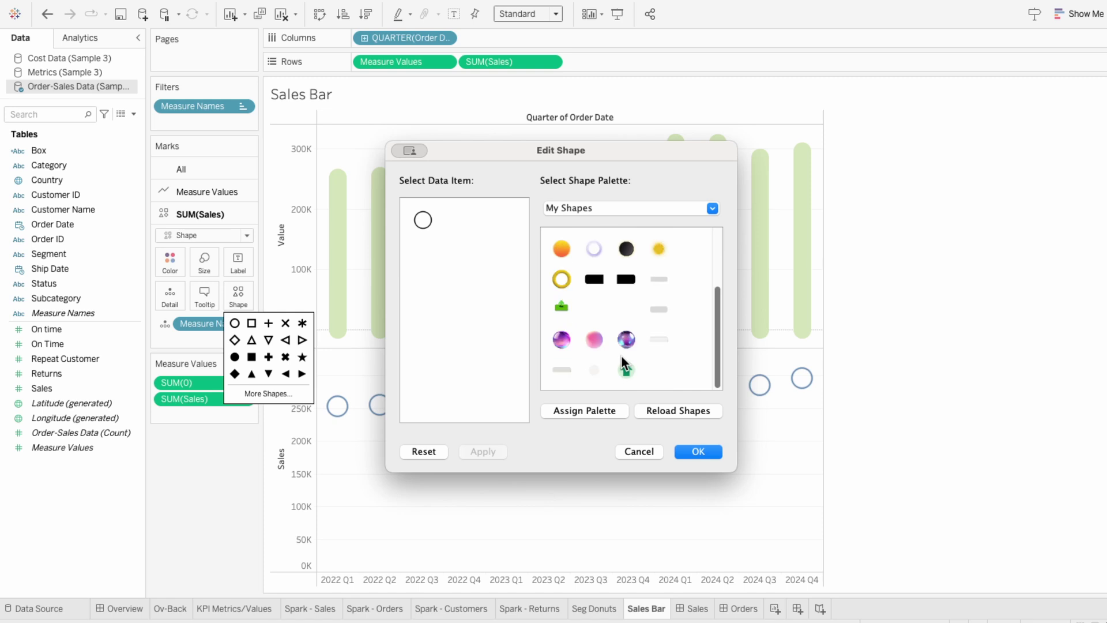
{"action": "left_click", "coordinate": [594, 308]}
{"action": "left_click", "coordinate": [697, 452]}
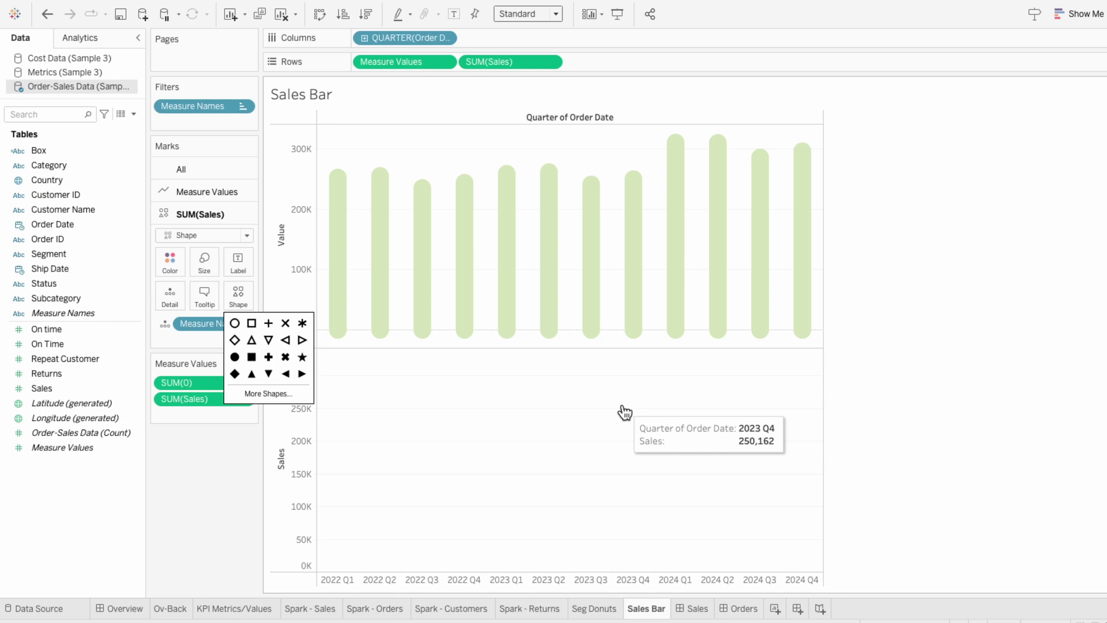
- Create a calculated field named Max Sales with the formula WINDOW_MAX(SUM([Sales])) = SUM([Sales])
{"action": "left_click", "coordinate": [135, 113]}
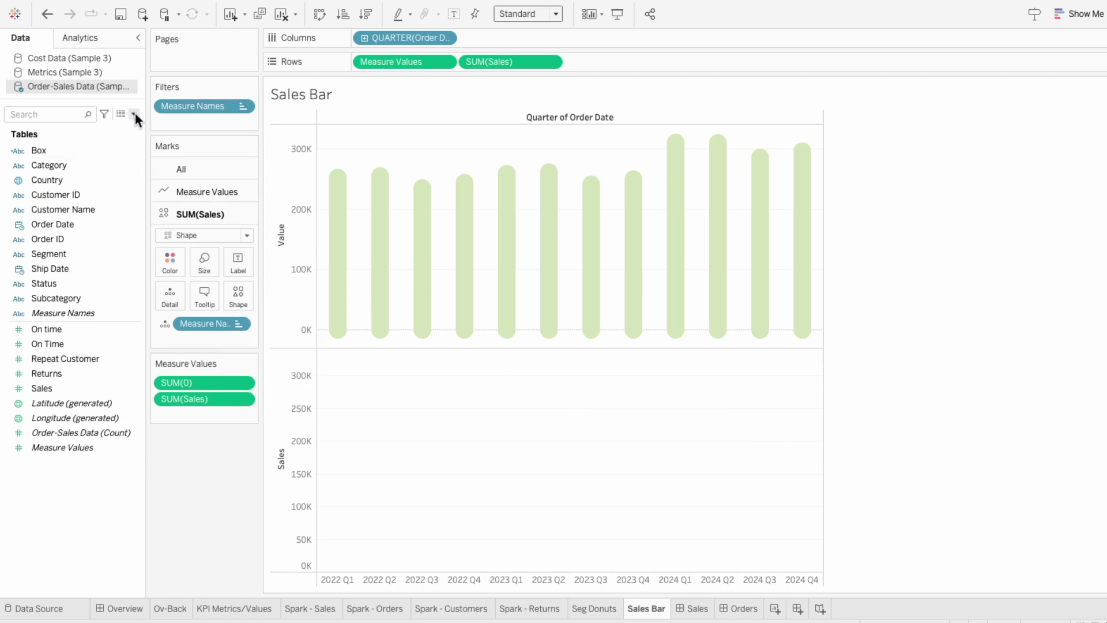
{"action": "left_click", "coordinate": [135, 113]}
{"action": "left_click", "coordinate": [131, 124]}
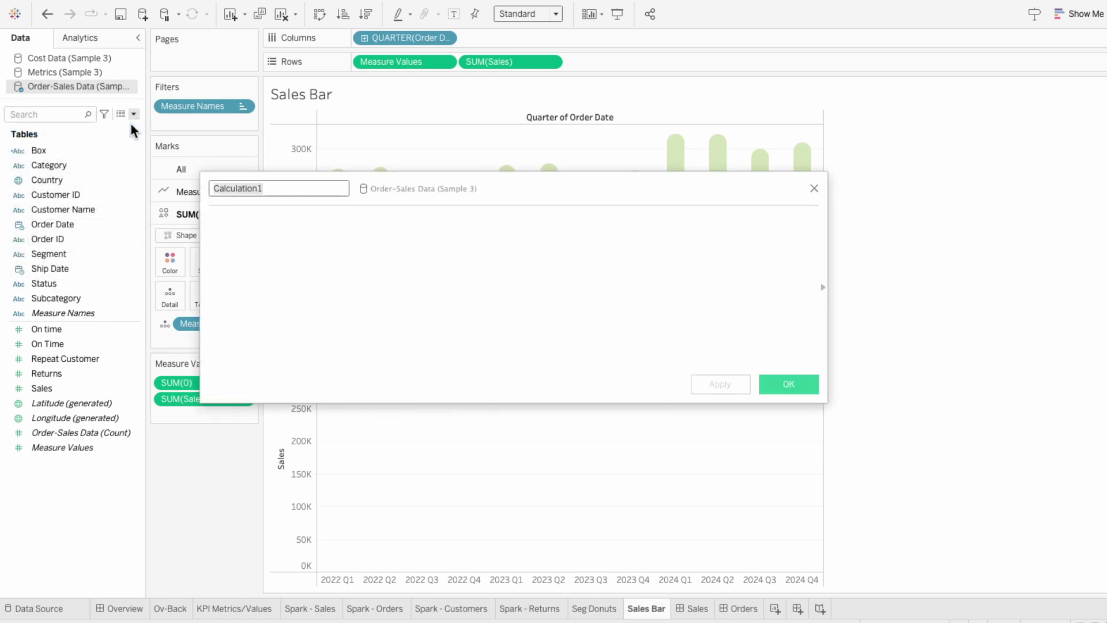
{"action": "type", "text": "Max Sales"}
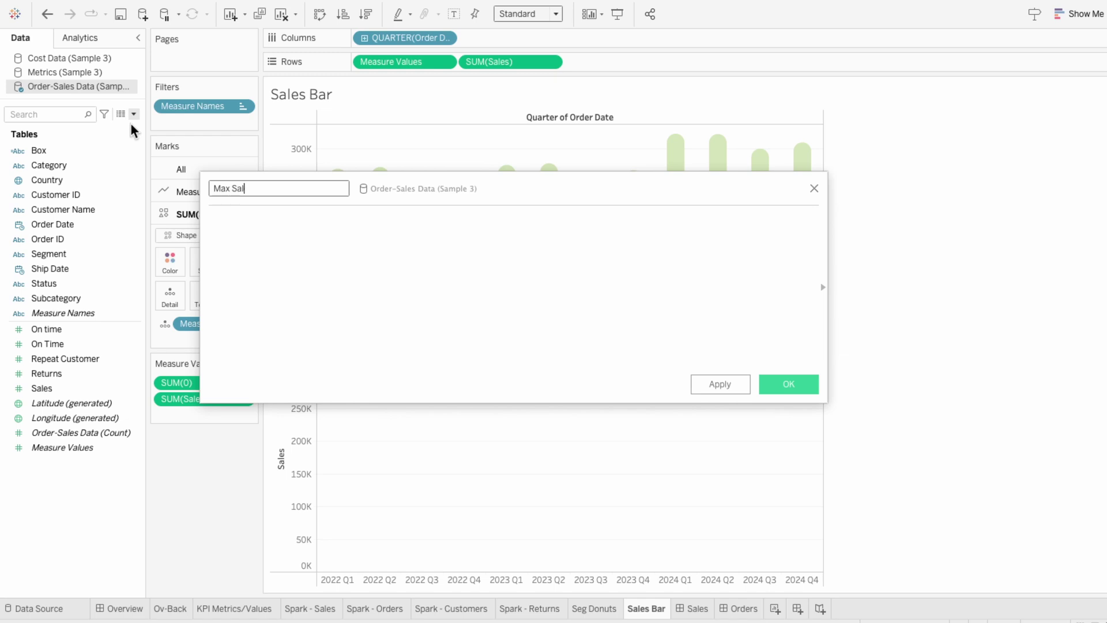
{"action": "key", "text": "Tab"}
{"action": "type", "text": "WIND"}
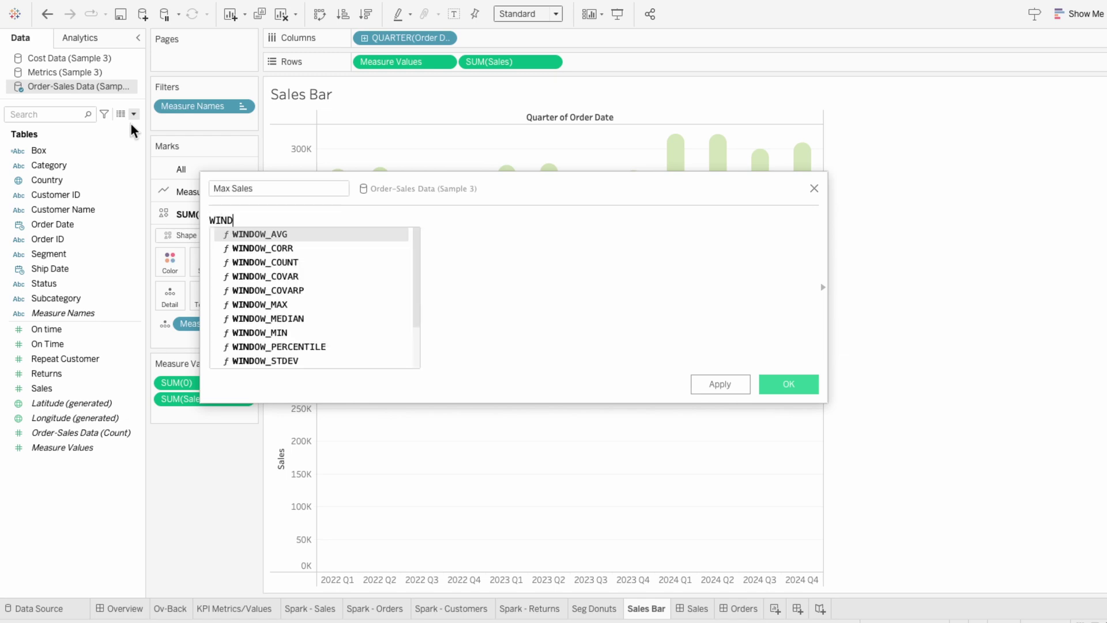
{"action": "type", "text": "OW_MAX(SUM(sa"}
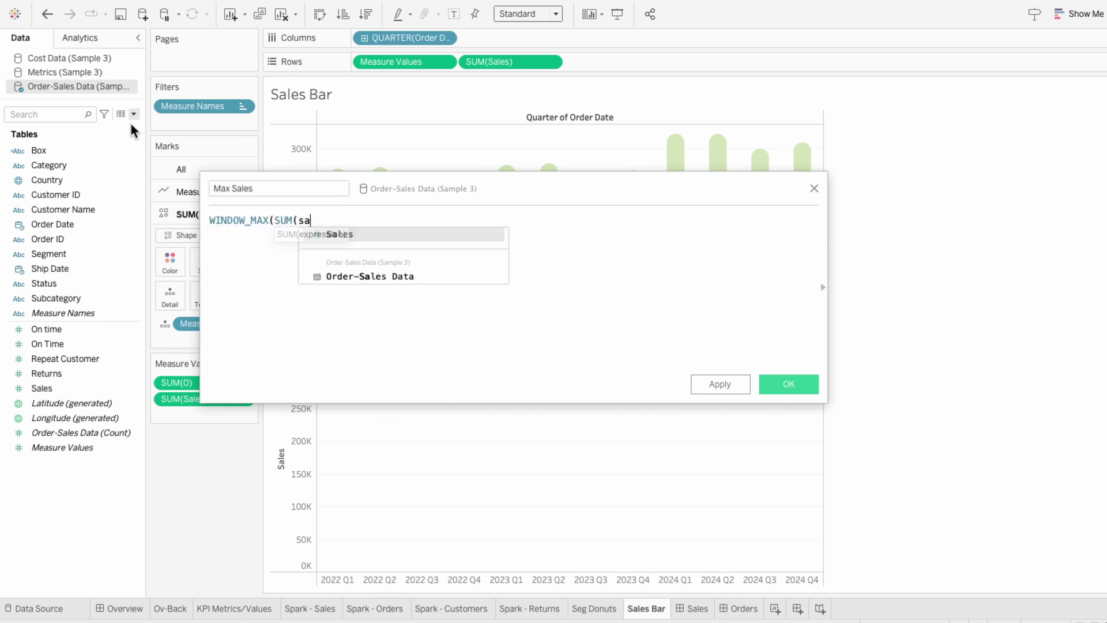
{"action": "key", "text": "Return"}
{"action": "type", "text": ")) ="}
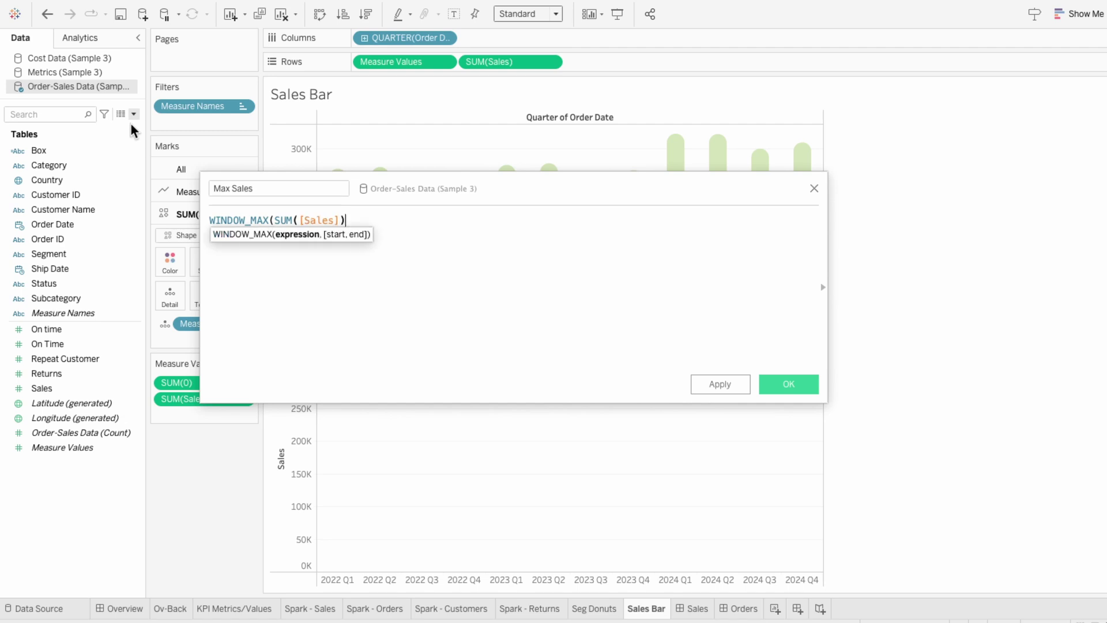
{"action": "type", "text": " SUM(Sales"}
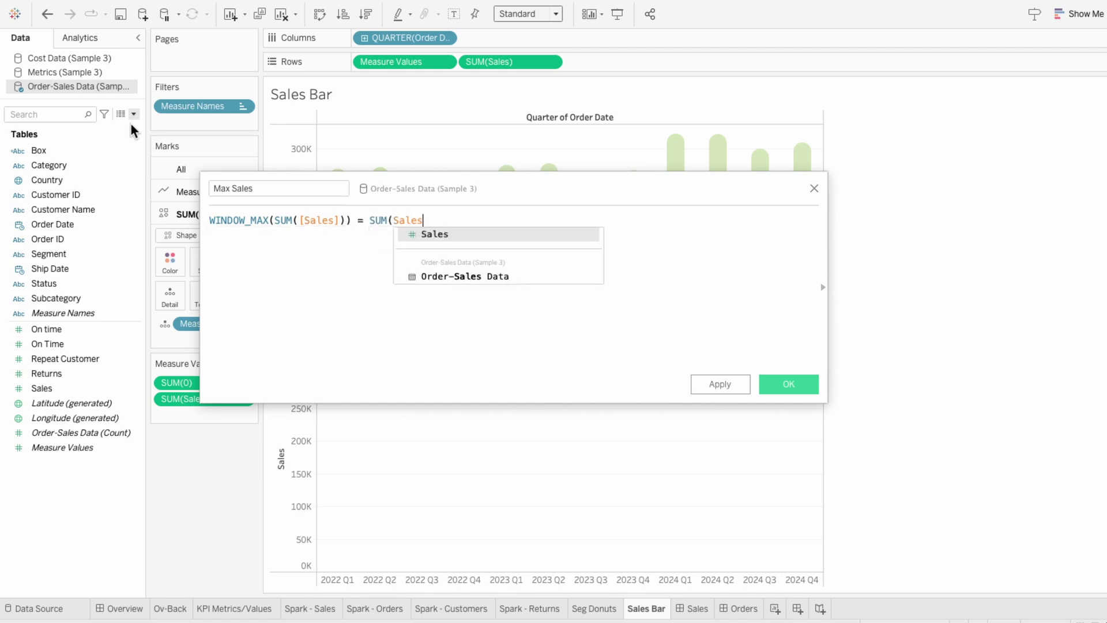
{"action": "key", "text": "Return"}
{"action": "type", "text": ")"}
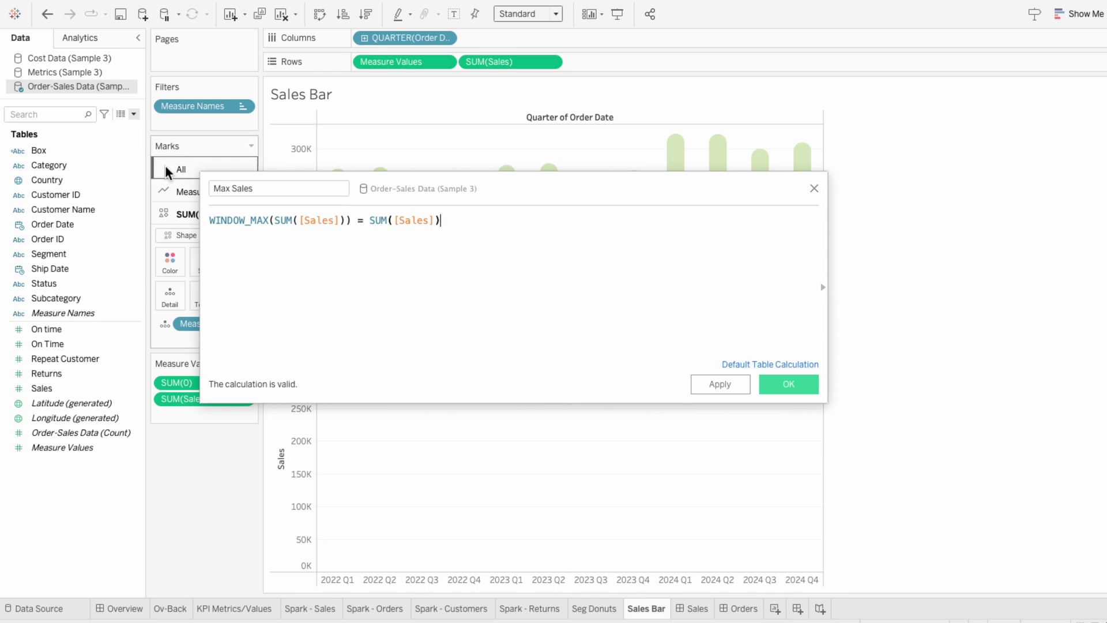
{"action": "left_click", "coordinate": [794, 388]}
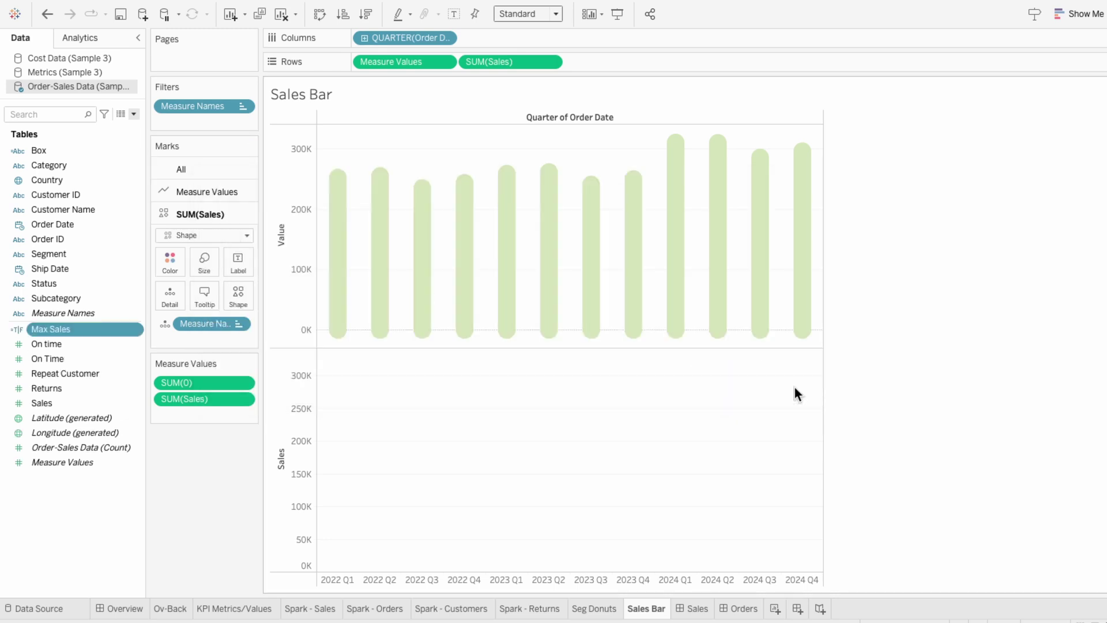
- Add the Max Sales field to the SUM(Sales) marks and use it to set their shape
{"action": "left_click_drag", "start_coordinate": [68, 330], "coordinate": [192, 338]}
{"action": "left_click", "coordinate": [166, 340]}
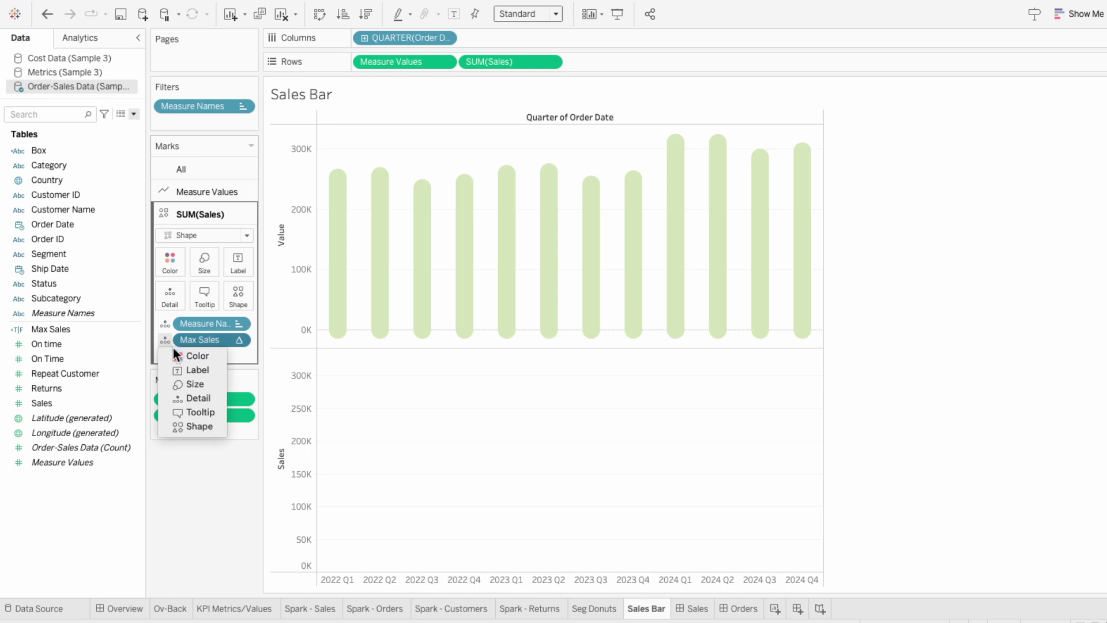
{"action": "left_click", "coordinate": [173, 424]}
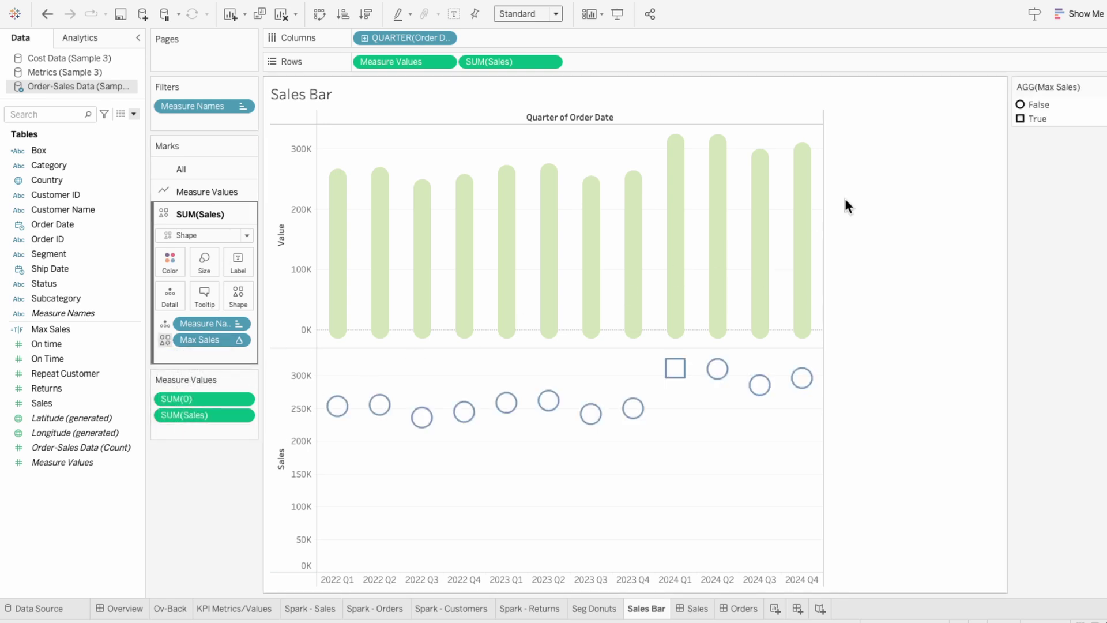
- Assign the transparent shape from My Shapes to False and the filled circle from the Filled palette to True for Max Sales
{"action": "left_click", "coordinate": [1100, 87]}
{"action": "left_click", "coordinate": [1102, 100]}
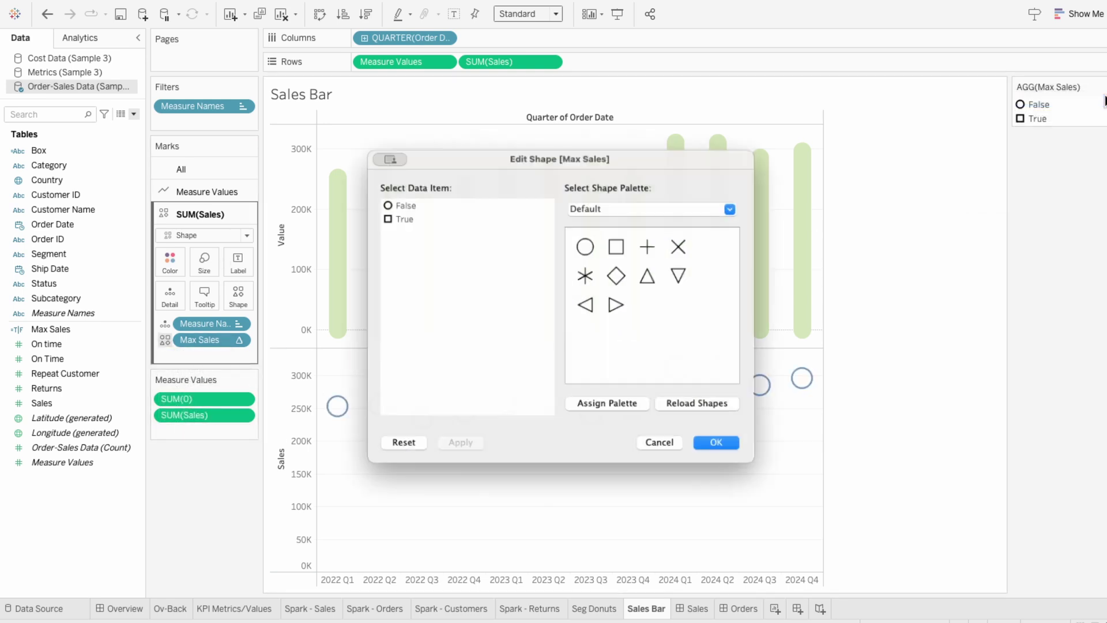
{"action": "left_click", "coordinate": [628, 204]}
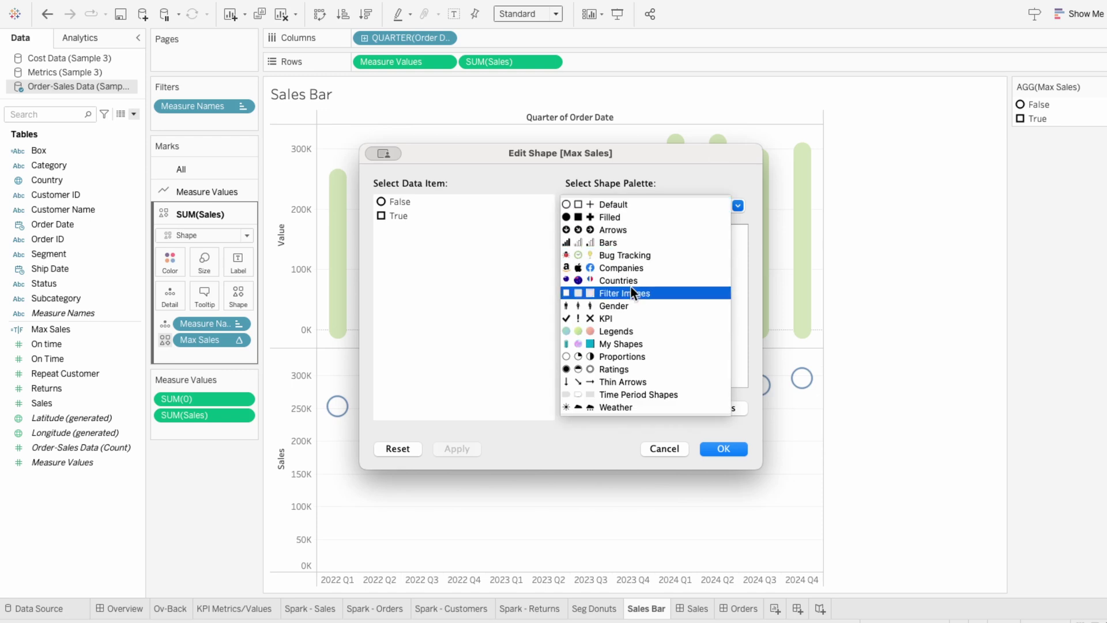
{"action": "left_click", "coordinate": [617, 344]}
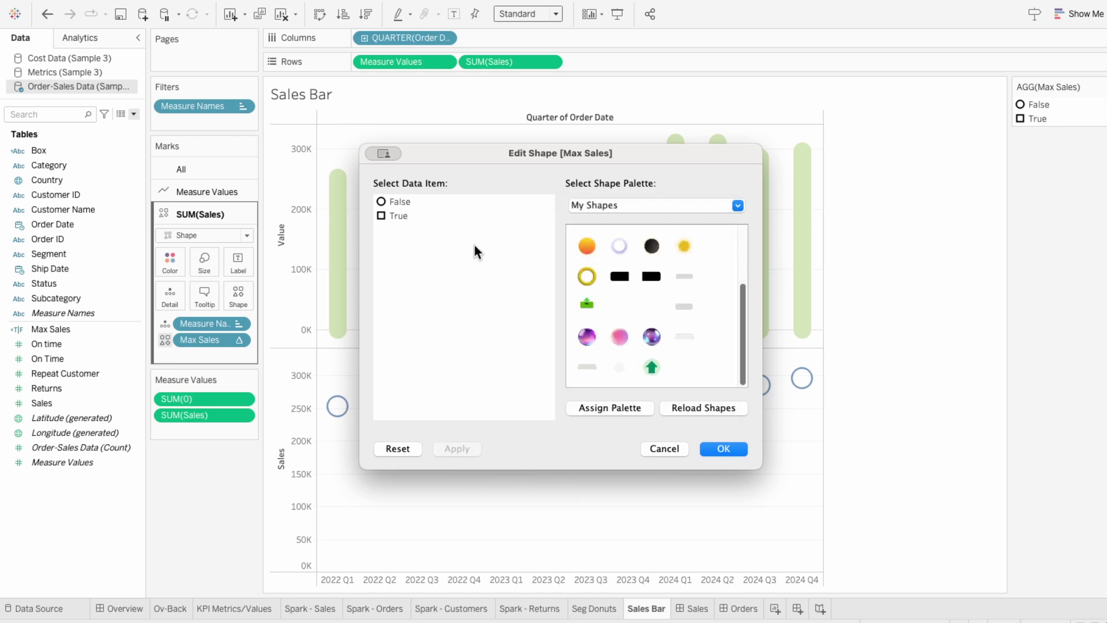
{"action": "left_click", "coordinate": [605, 304]}
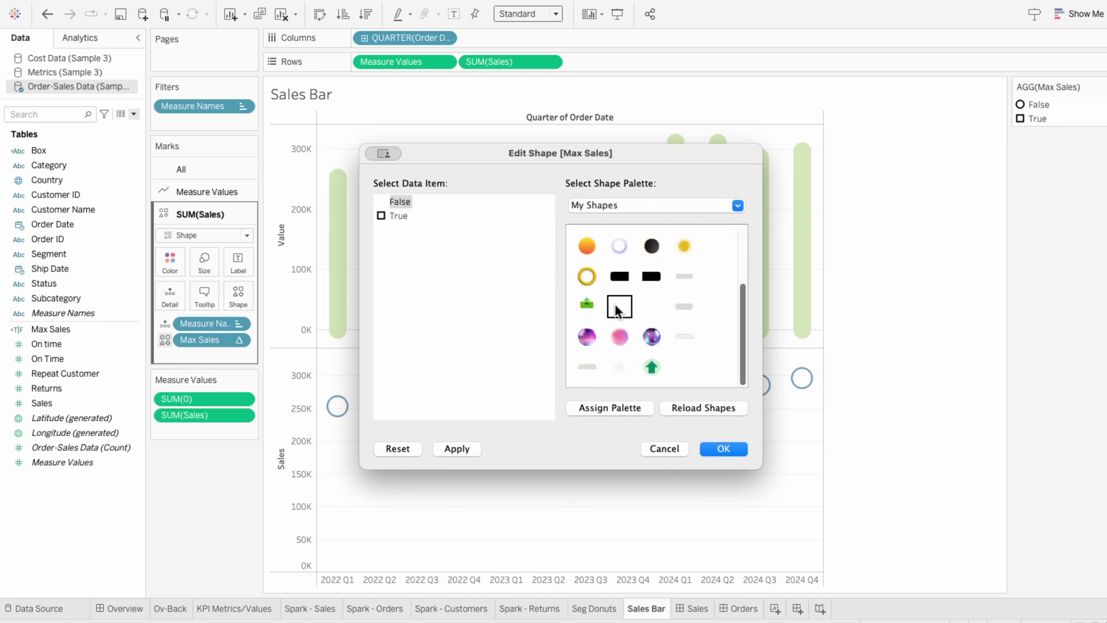
{"action": "left_click", "coordinate": [607, 205]}
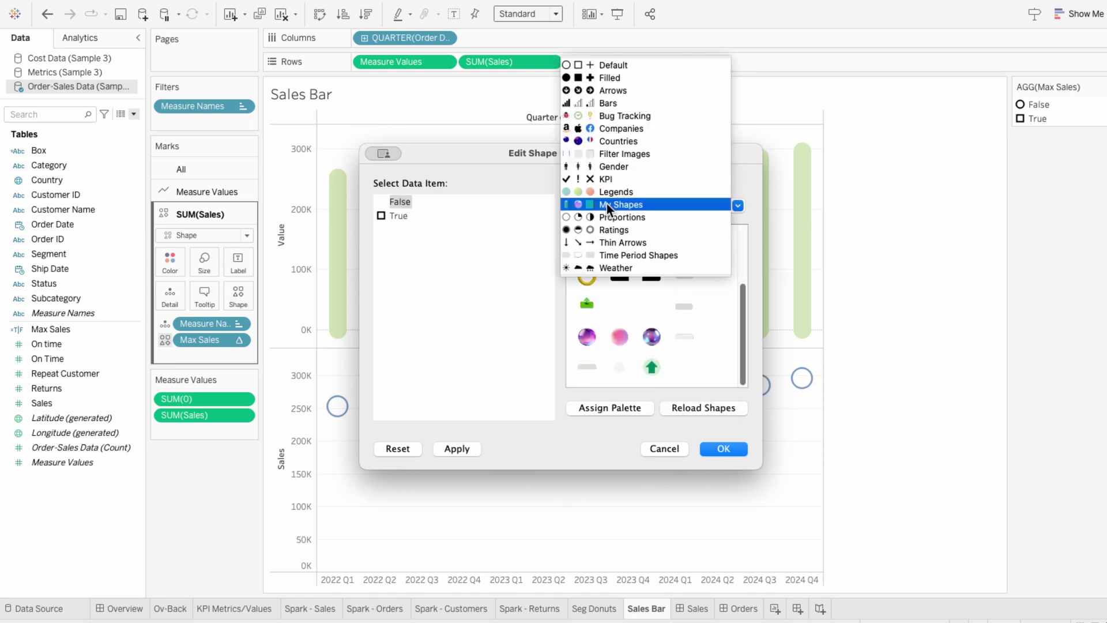
{"action": "left_click", "coordinate": [623, 76]}
{"action": "left_click", "coordinate": [587, 244]}
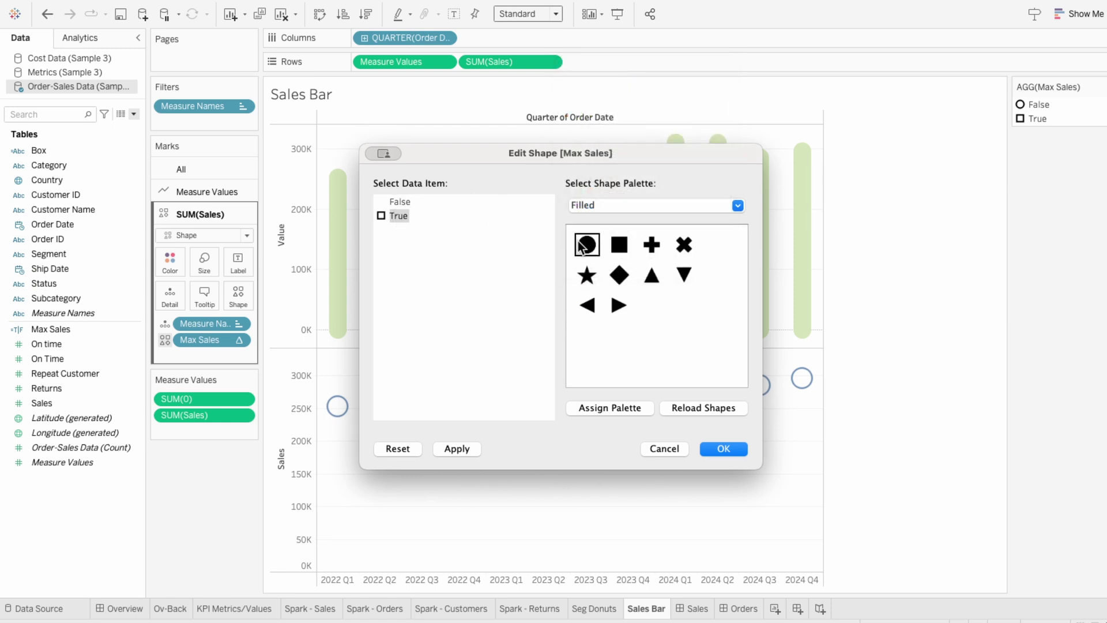
{"action": "left_click", "coordinate": [724, 449]}
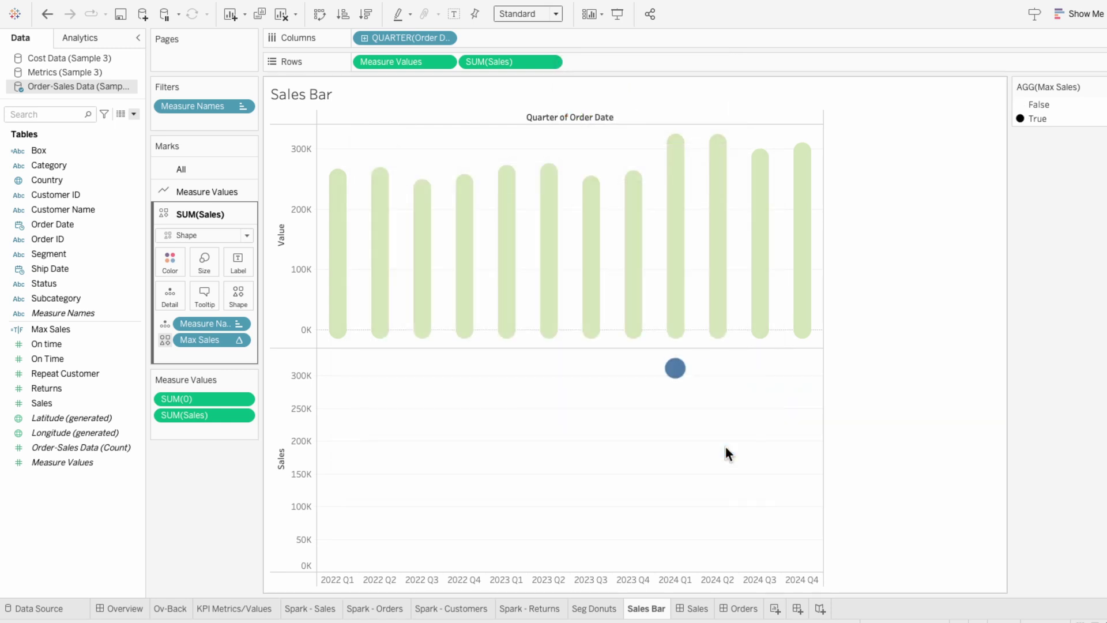
{"action": "mouse_move", "coordinate": [678, 375]}
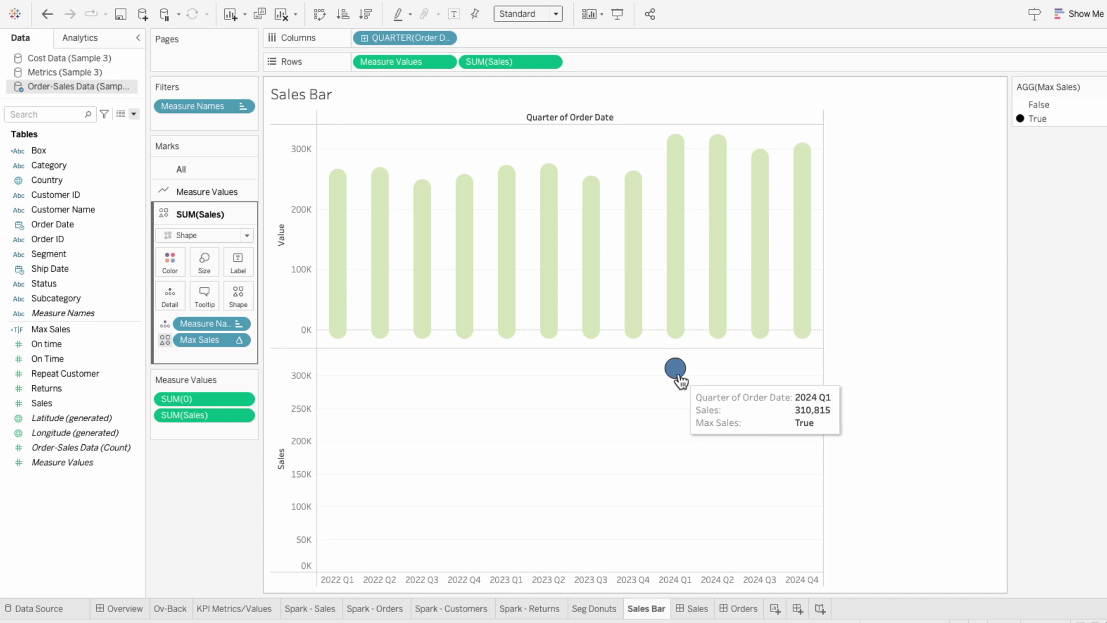
- Combine SUM(Sales) with Measure Values as a dual axis and synchronize the two axes
{"action": "right_click", "coordinate": [514, 65]}
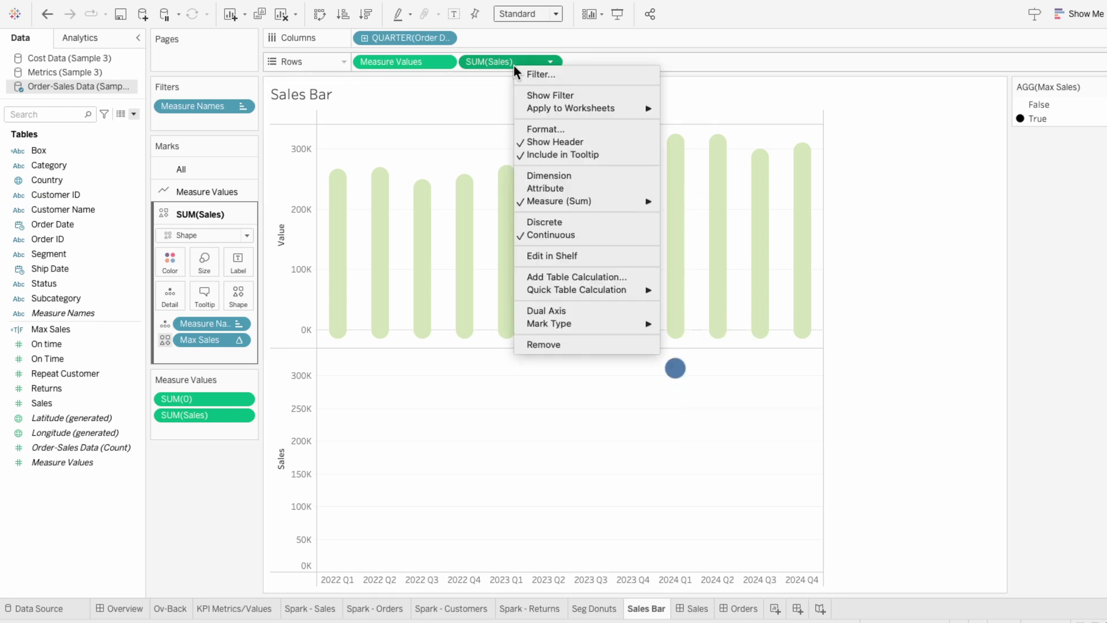
{"action": "left_click", "coordinate": [556, 310]}
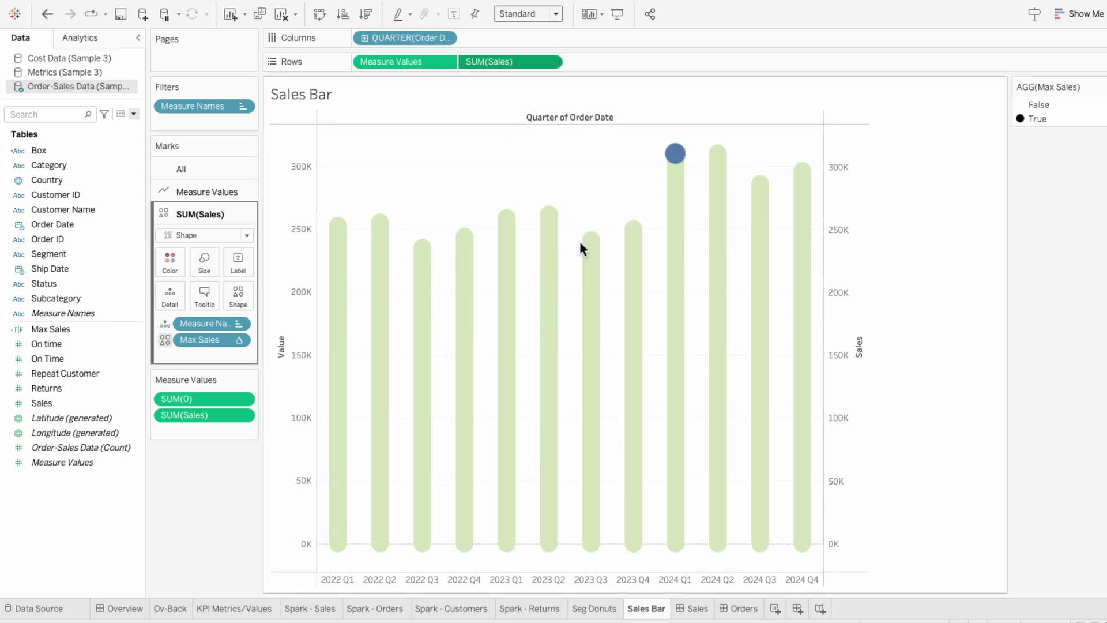
{"action": "right_click", "coordinate": [839, 246]}
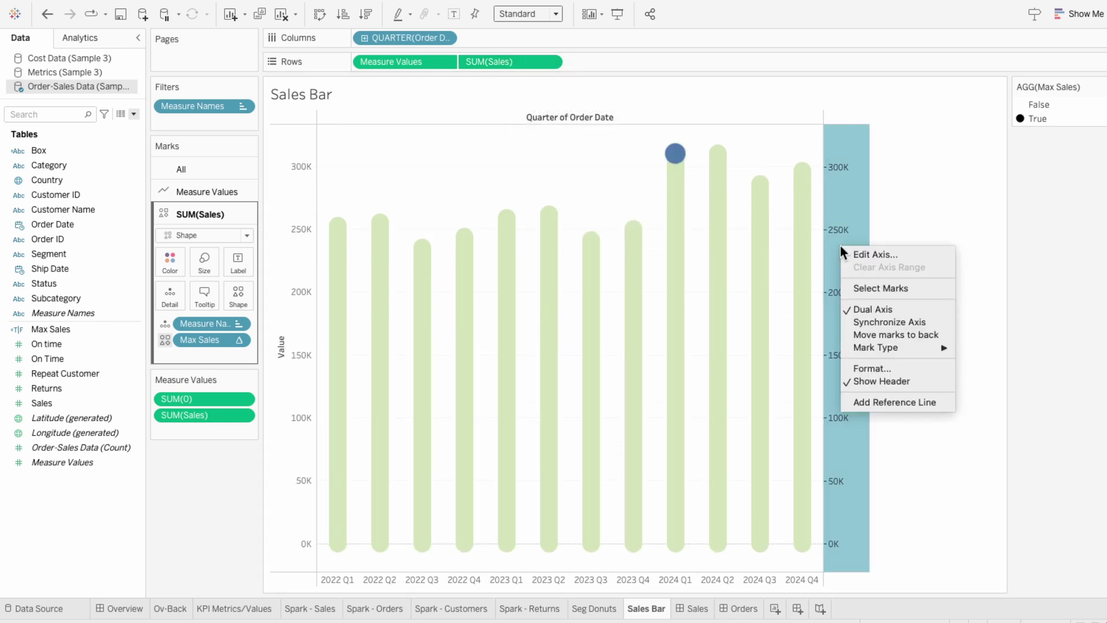
{"action": "left_click", "coordinate": [856, 320]}
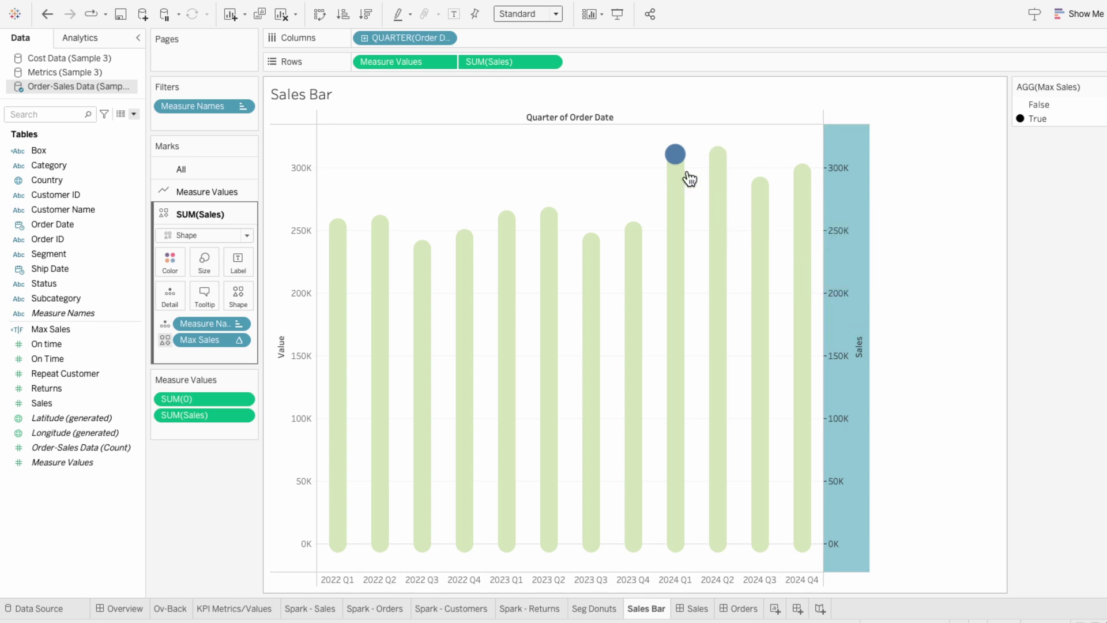
- Slightly reduce the size of the SUM(Sales) circle so it fits within its bar
{"action": "mouse_move", "coordinate": [674, 162]}
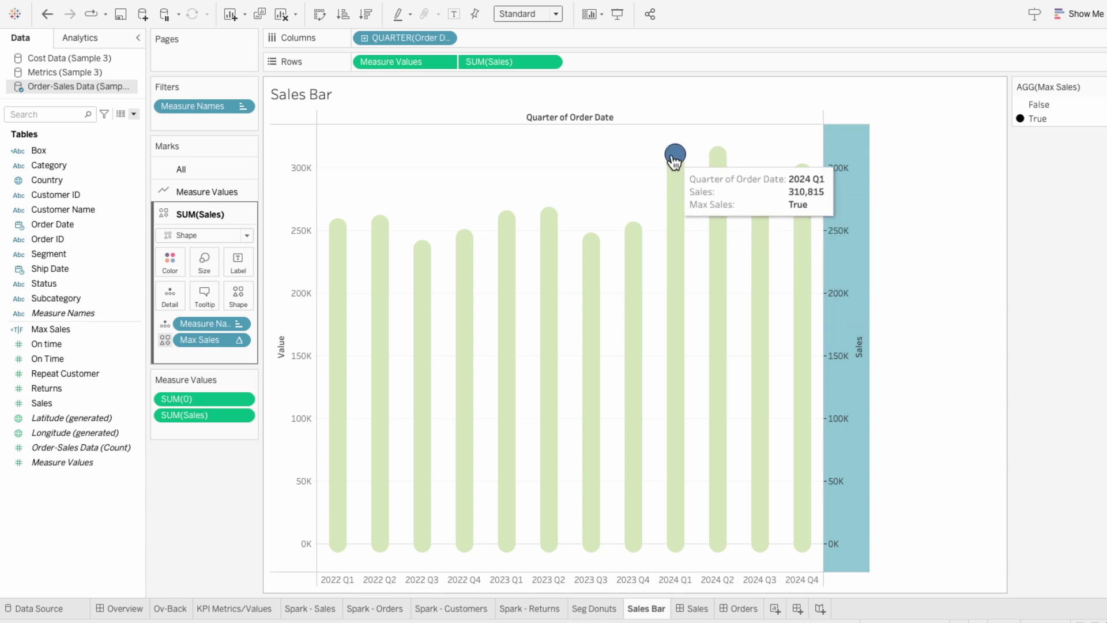
{"action": "left_click", "coordinate": [205, 261]}
{"action": "left_click_drag", "start_coordinate": [226, 295], "coordinate": [224, 296]}
- Increase the thickness of the rounded Measure Values bars slightly
{"action": "left_click", "coordinate": [202, 196]}
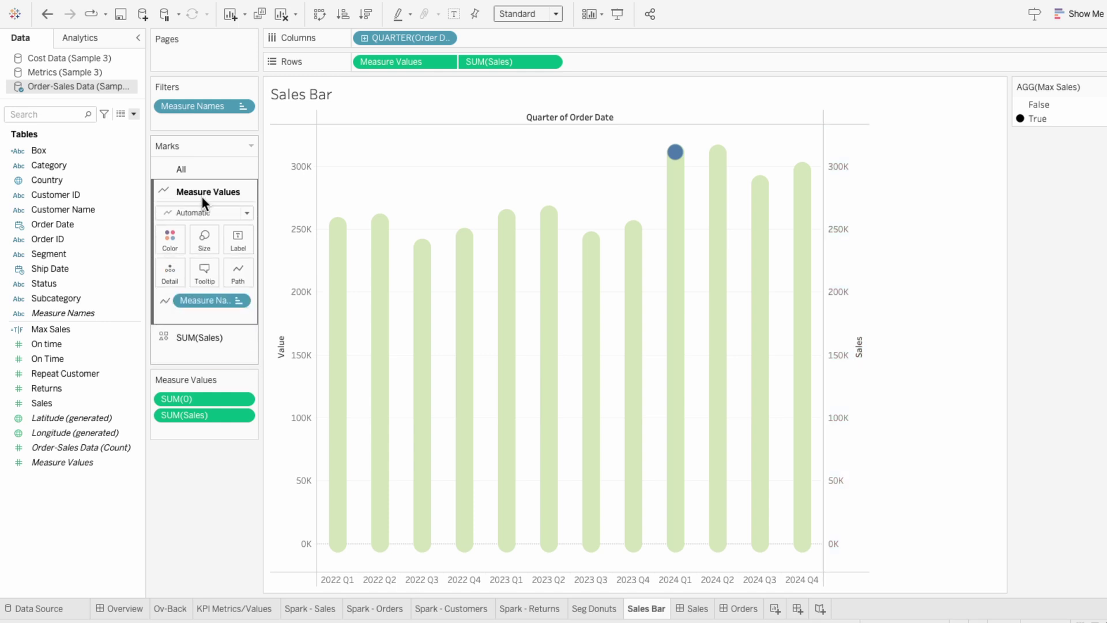
{"action": "left_click", "coordinate": [206, 239]}
{"action": "left_click_drag", "start_coordinate": [311, 275], "coordinate": [319, 275]}
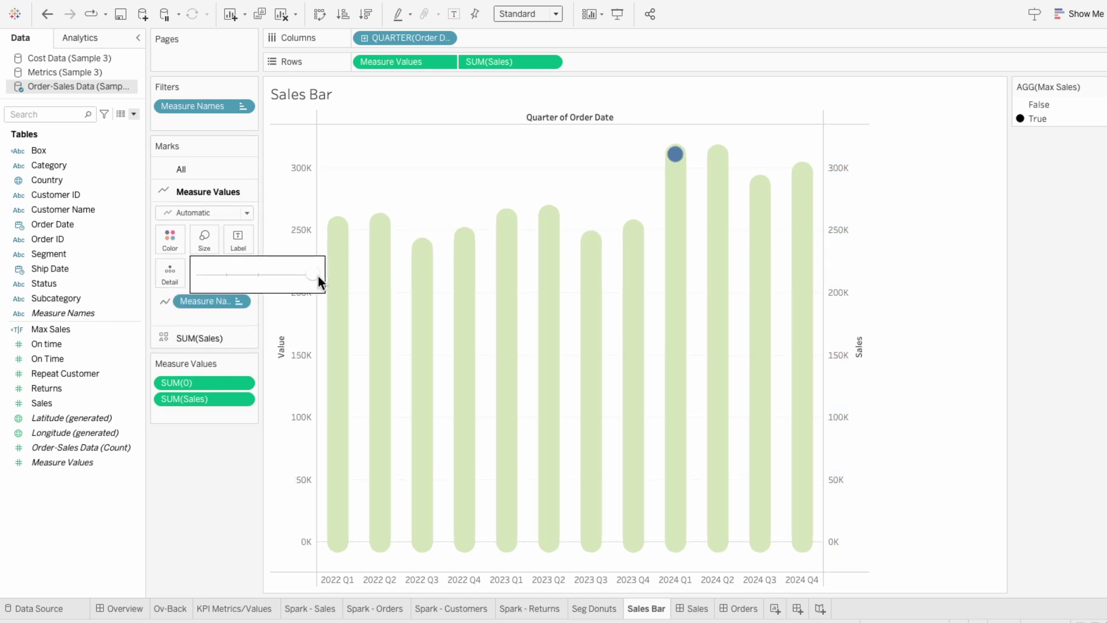
{"action": "left_click", "coordinate": [194, 190]}
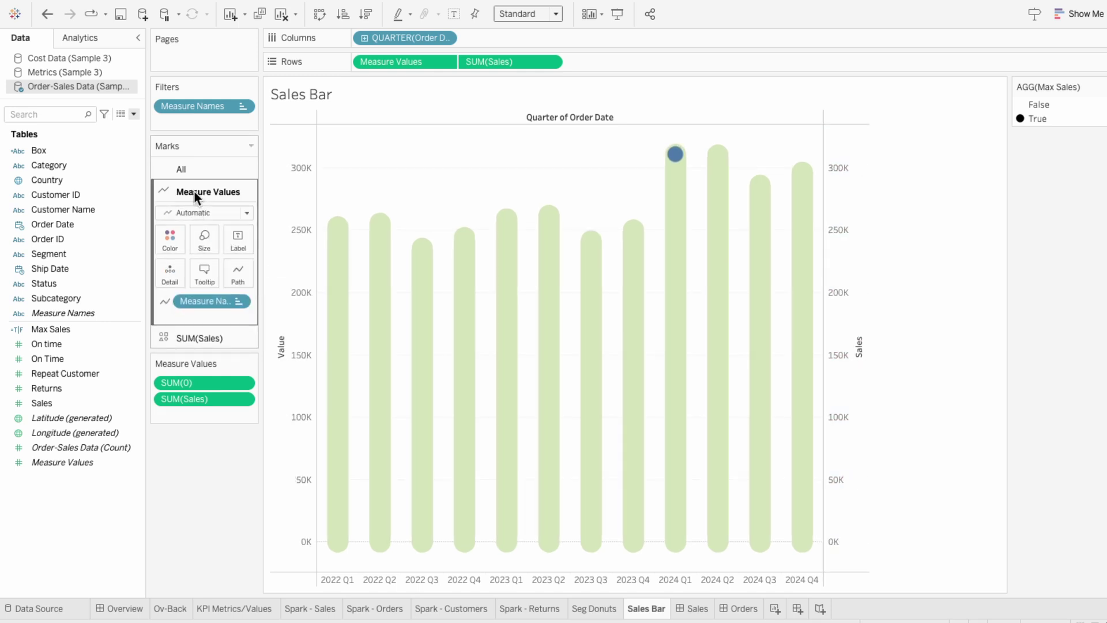
- Recolor the SUM(Sales) circle with a custom medium green sampled with the eyedropper
{"action": "left_click", "coordinate": [192, 331]}
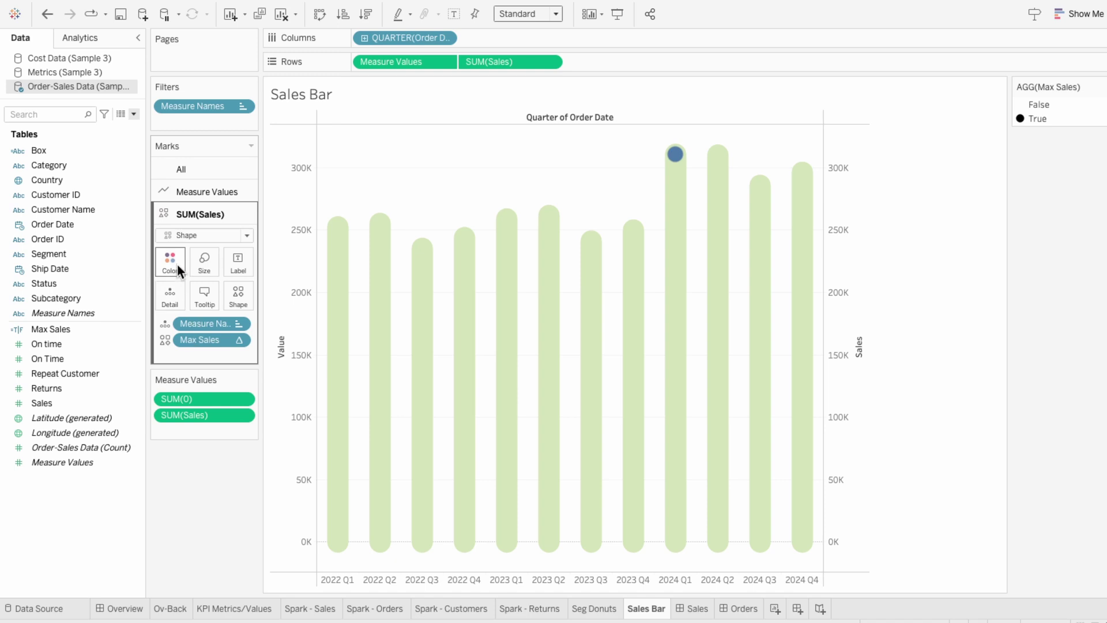
{"action": "left_click", "coordinate": [177, 264]}
{"action": "left_click", "coordinate": [199, 396]}
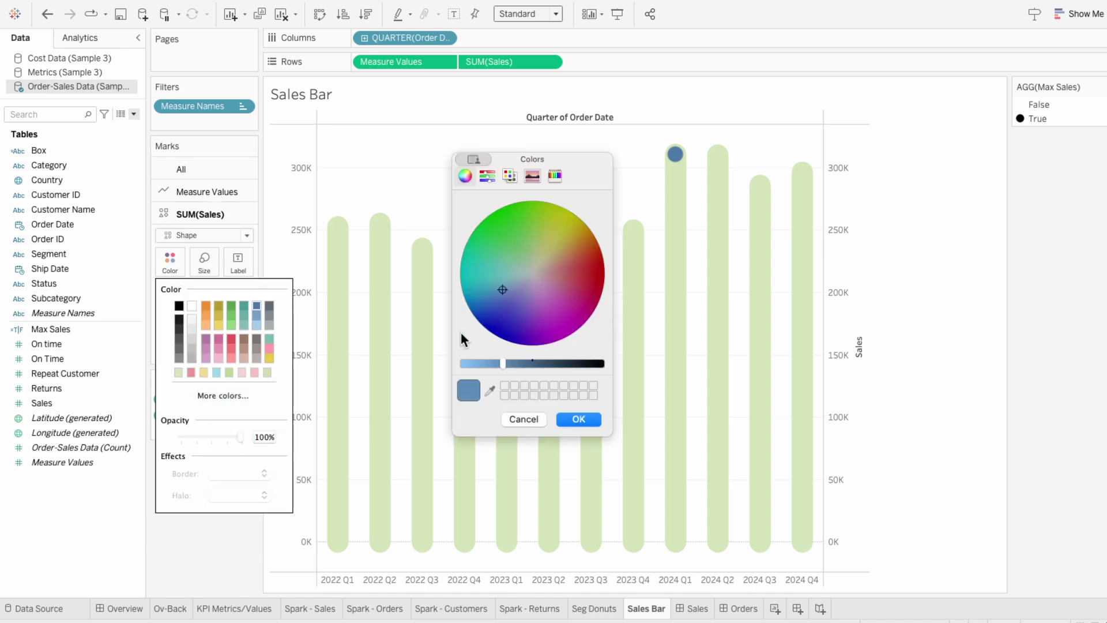
{"action": "left_click", "coordinate": [490, 392]}
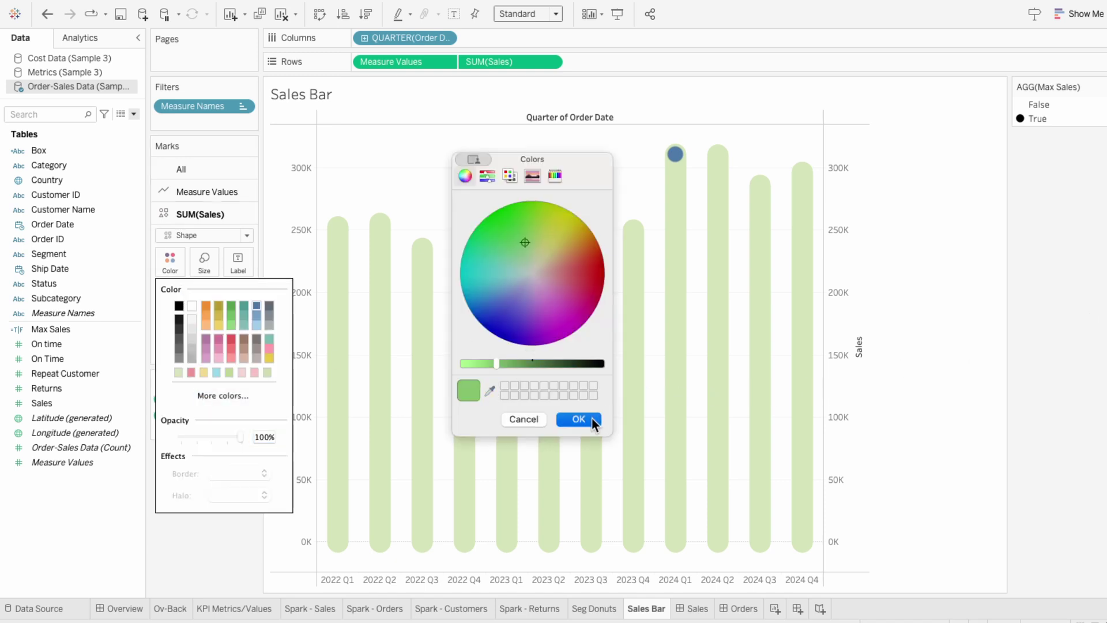
{"action": "left_click", "coordinate": [591, 418]}
- Hide the Sales and Value axis headers and the Quarter of Order Date field label
{"action": "right_click", "coordinate": [843, 366]}
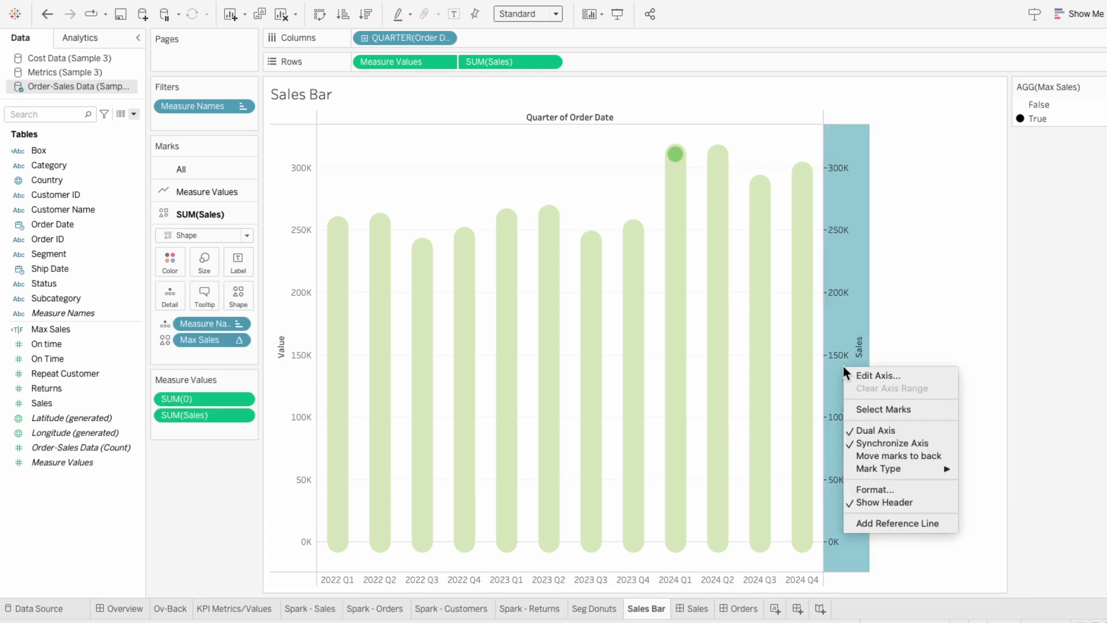
{"action": "left_click", "coordinate": [882, 502]}
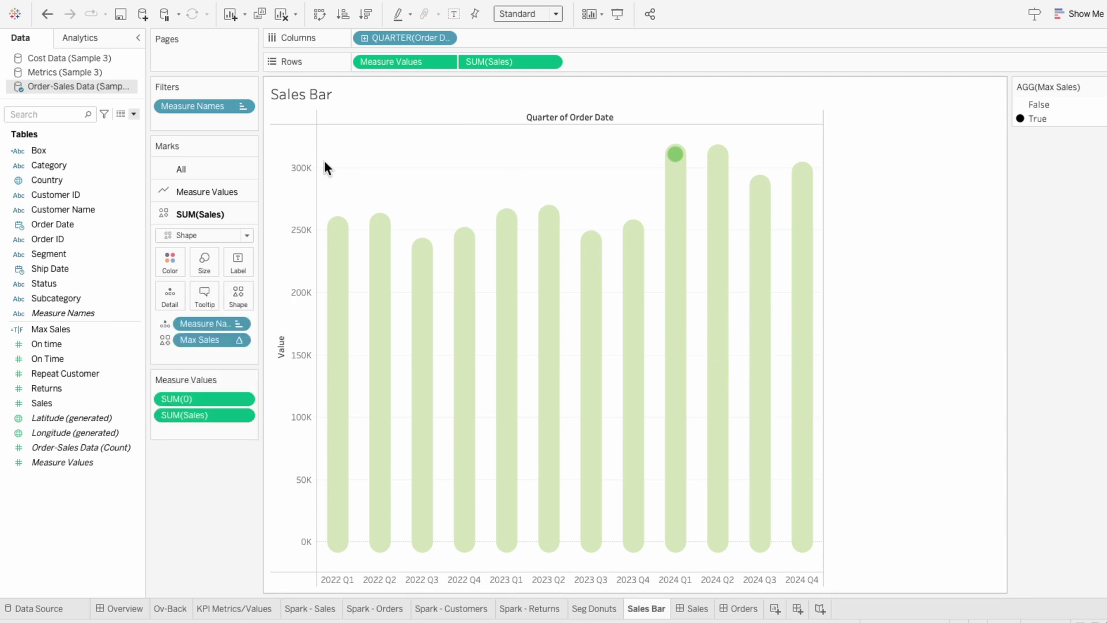
{"action": "right_click", "coordinate": [280, 185]}
{"action": "left_click", "coordinate": [312, 304]}
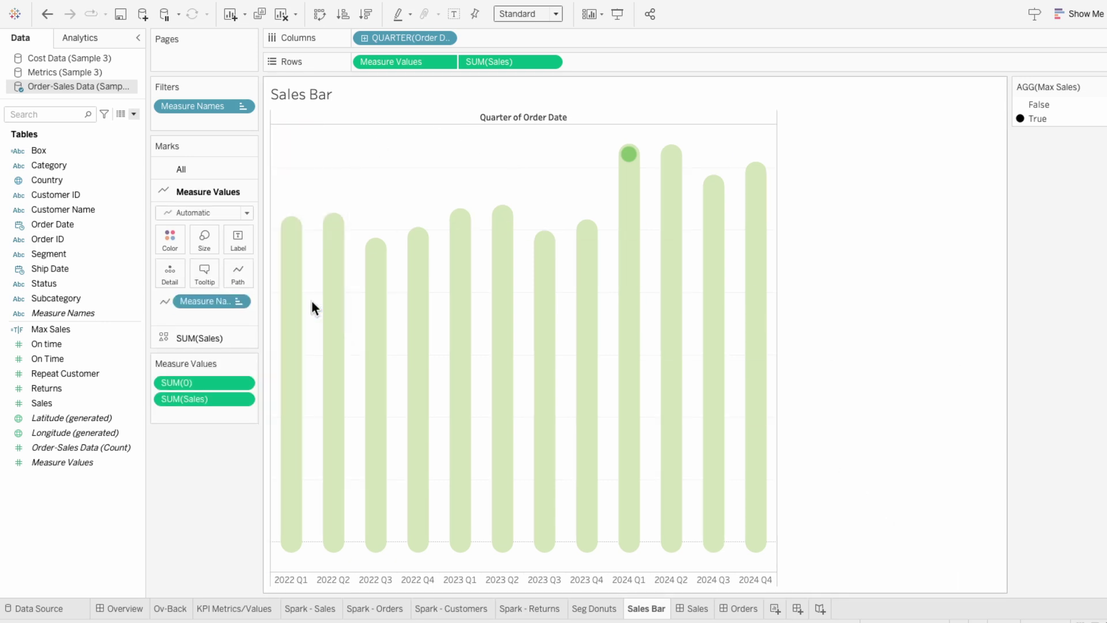
{"action": "right_click", "coordinate": [394, 119]}
{"action": "left_click", "coordinate": [421, 174]}
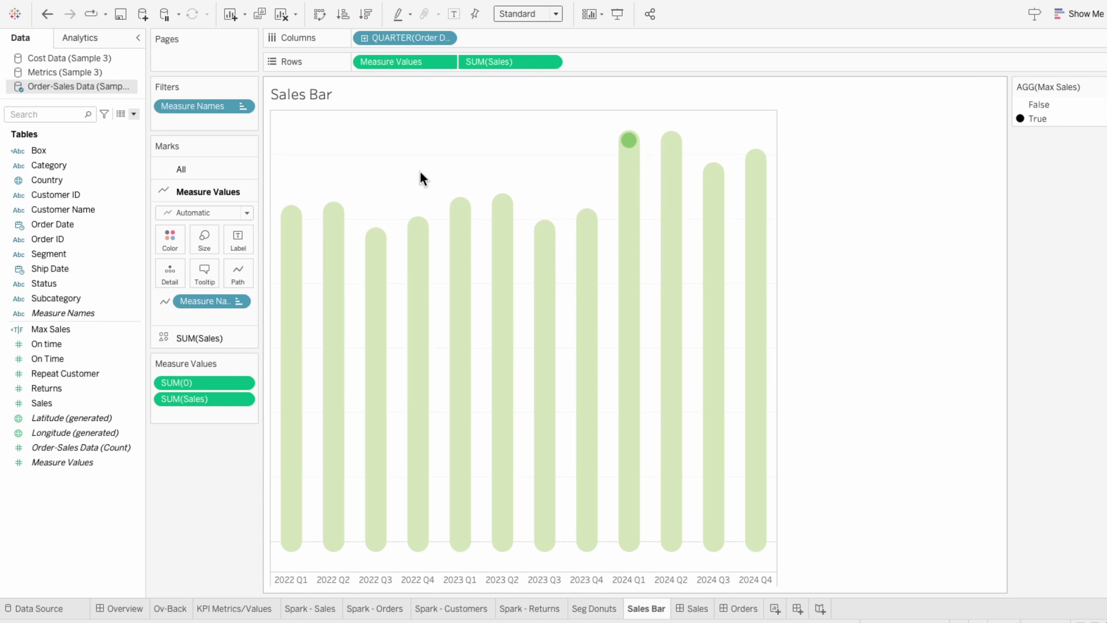
- Set the default worksheet shading of the whole sheet to None
{"action": "right_click", "coordinate": [384, 171]}
{"action": "left_click", "coordinate": [404, 227]}
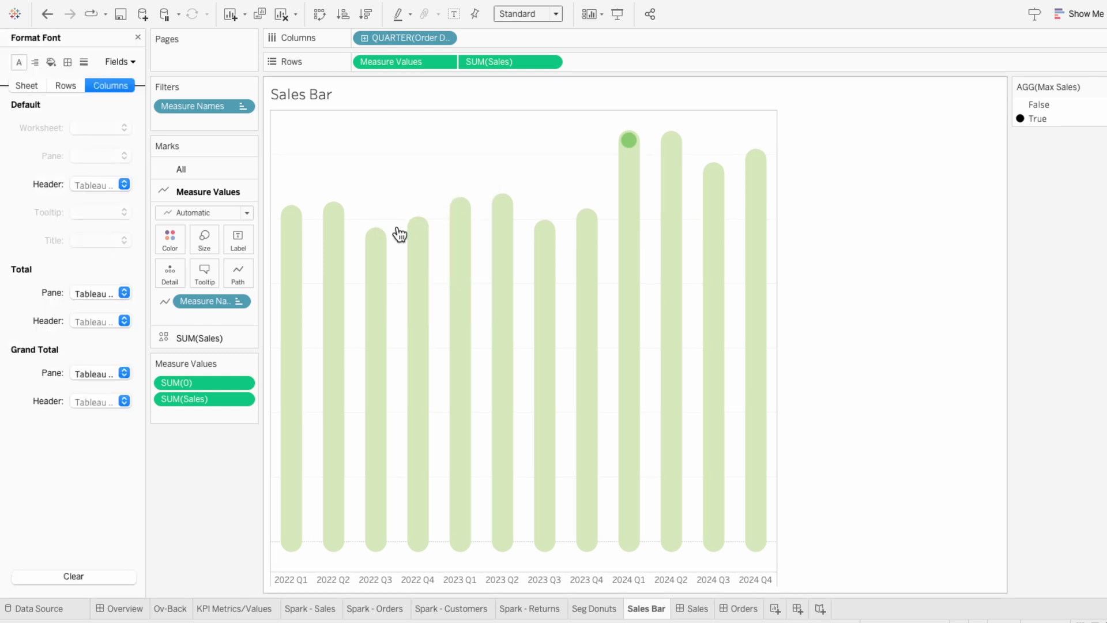
{"action": "left_click", "coordinate": [52, 62]}
{"action": "left_click", "coordinate": [38, 85]}
{"action": "left_click", "coordinate": [89, 127]}
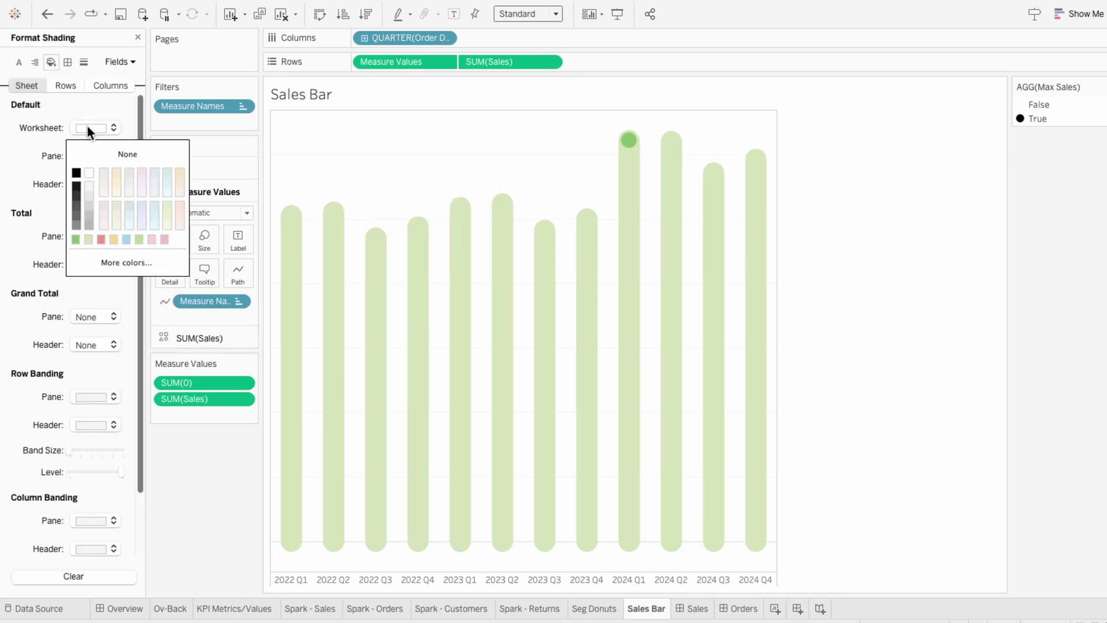
{"action": "left_click", "coordinate": [91, 148]}
{"action": "left_click", "coordinate": [30, 135]}
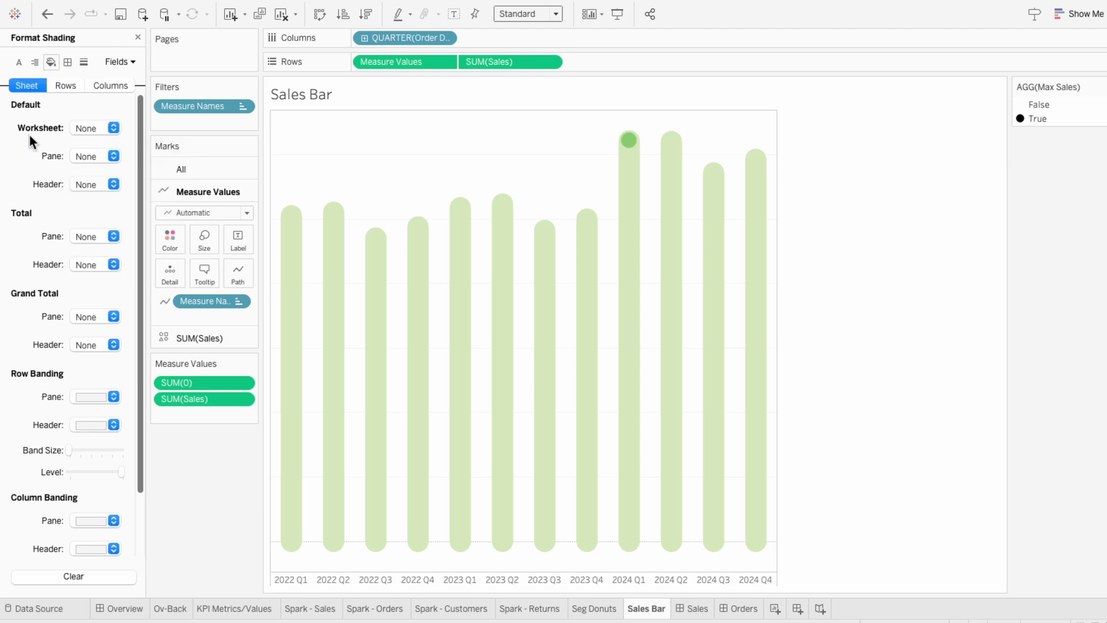
- Set the sheet's row divider and column divider pane borders to None
{"action": "left_click", "coordinate": [70, 63]}
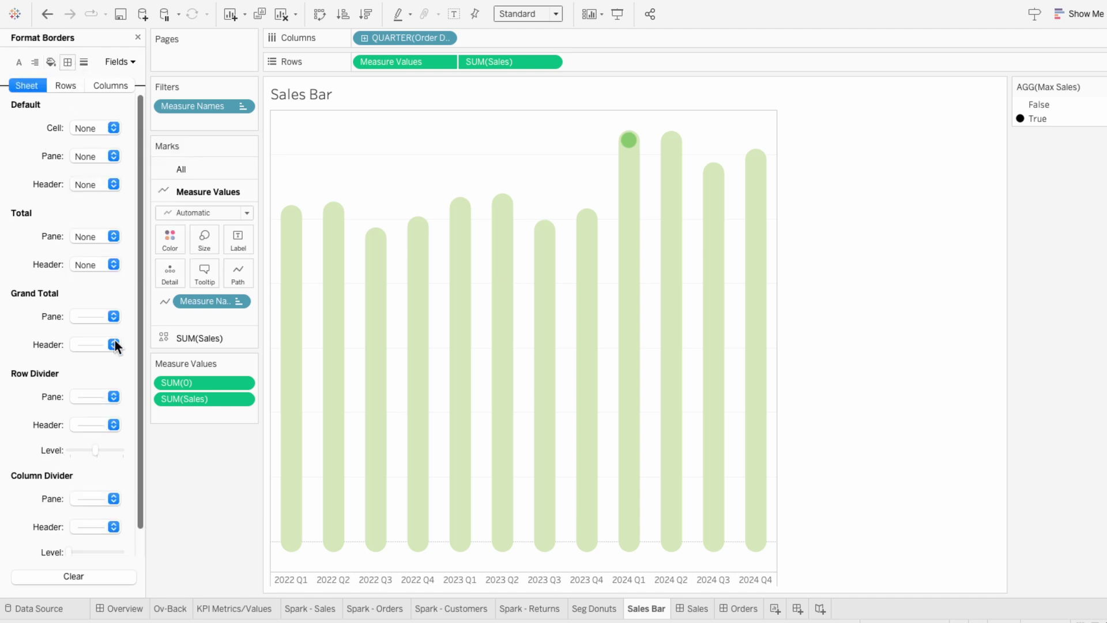
{"action": "left_click", "coordinate": [97, 397]}
{"action": "left_click", "coordinate": [101, 418]}
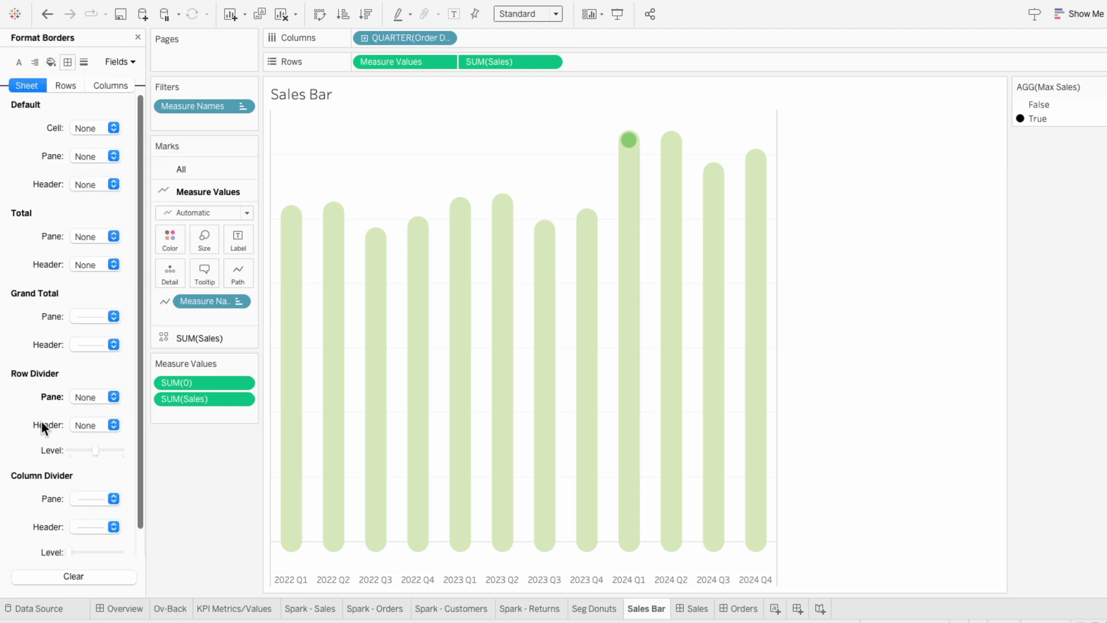
{"action": "left_click", "coordinate": [92, 498]}
{"action": "left_click", "coordinate": [88, 291]}
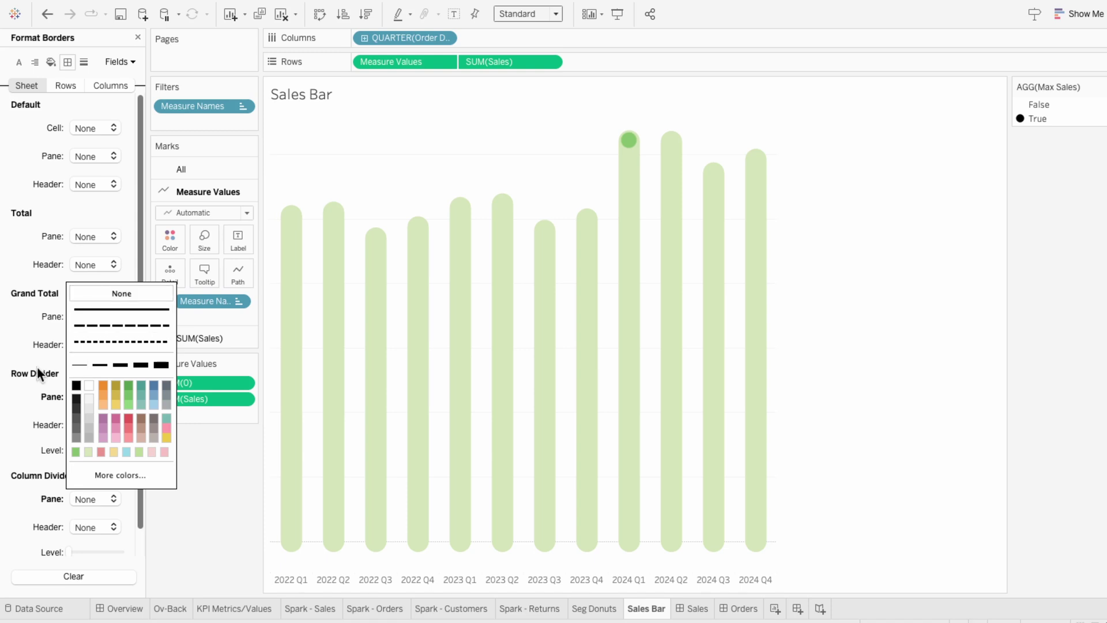
- Set the sheet's zero lines and the row grid lines to None, and close the formatting pane
{"action": "left_click", "coordinate": [82, 67]}
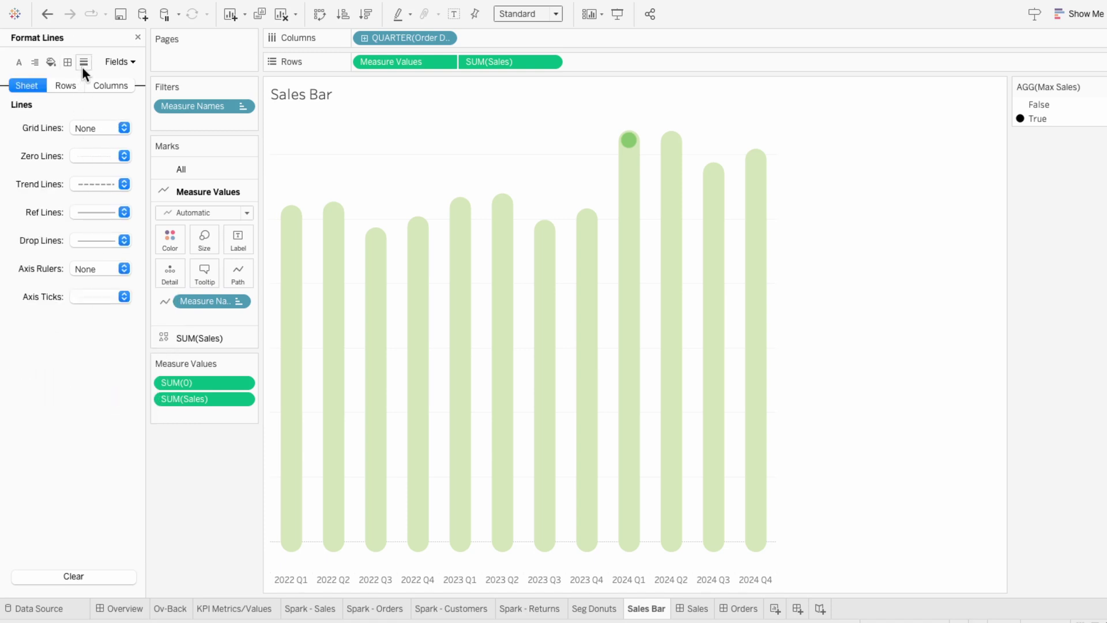
{"action": "left_click", "coordinate": [87, 156]}
{"action": "left_click", "coordinate": [87, 179]}
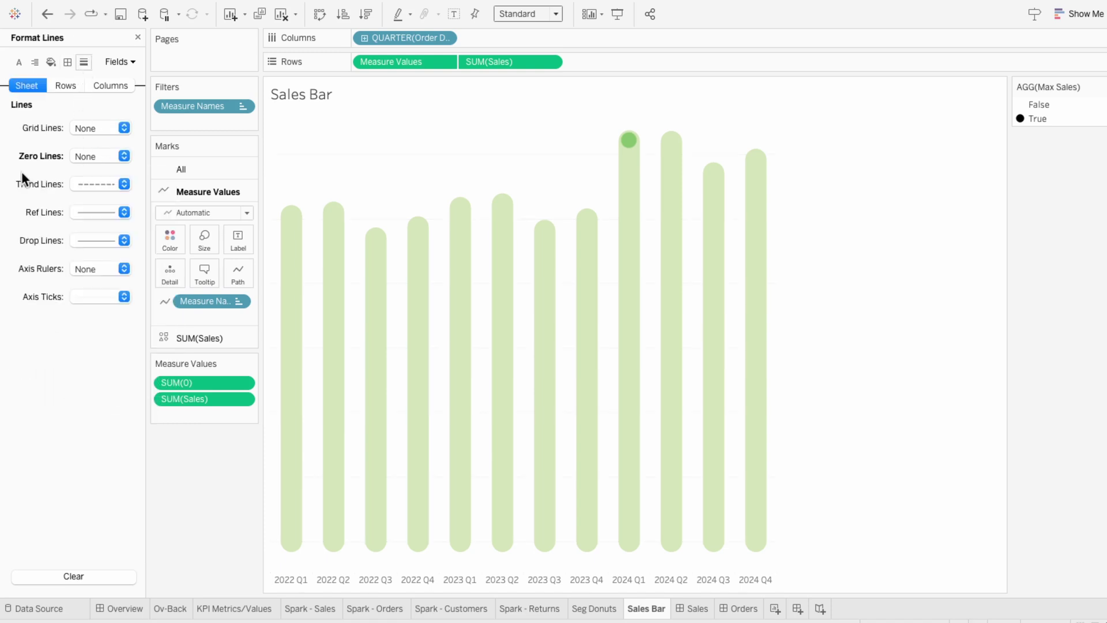
{"action": "left_click", "coordinate": [71, 89]}
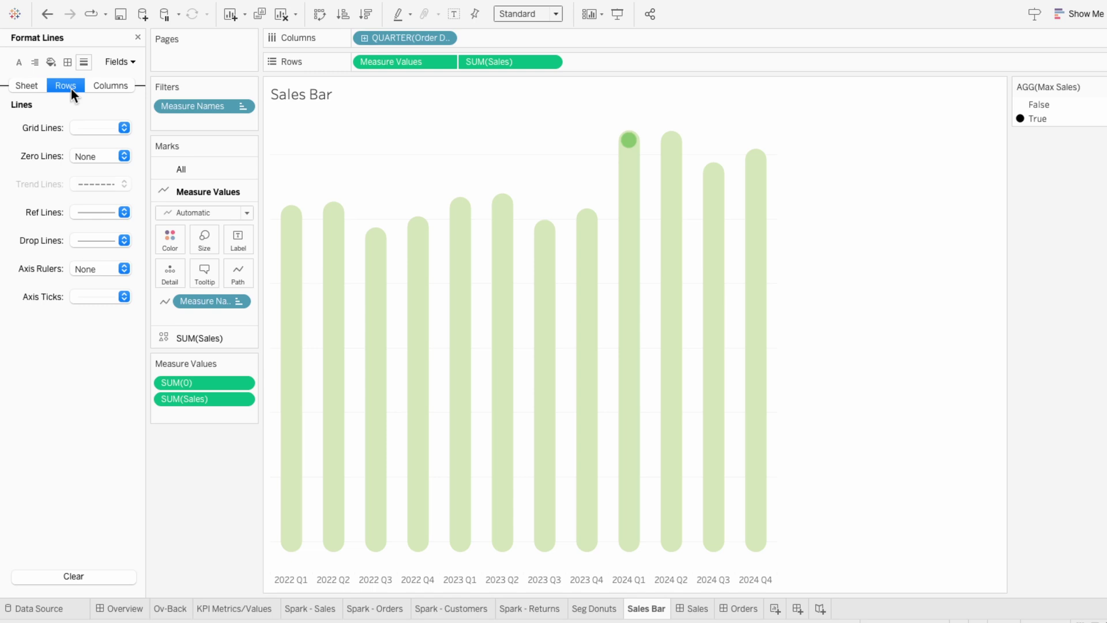
{"action": "left_click", "coordinate": [91, 126]}
{"action": "left_click", "coordinate": [136, 37]}
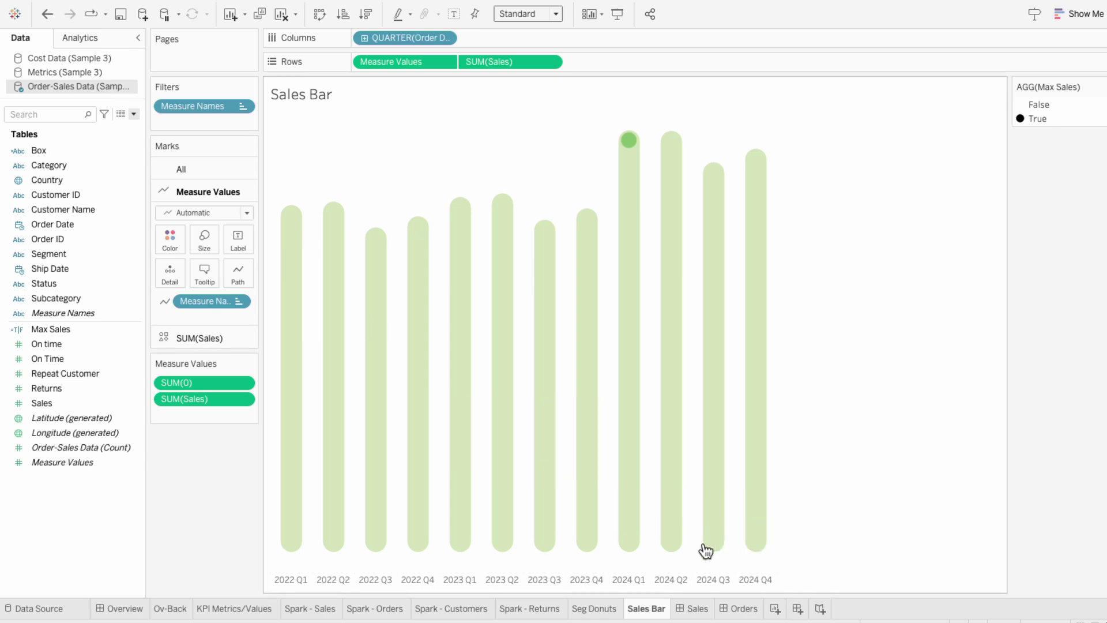
- Create a new worksheet and place it directly after the Sales Bar sheet
{"action": "left_click", "coordinate": [775, 609]}
{"action": "left_click_drag", "start_coordinate": [779, 611], "coordinate": [682, 612]}
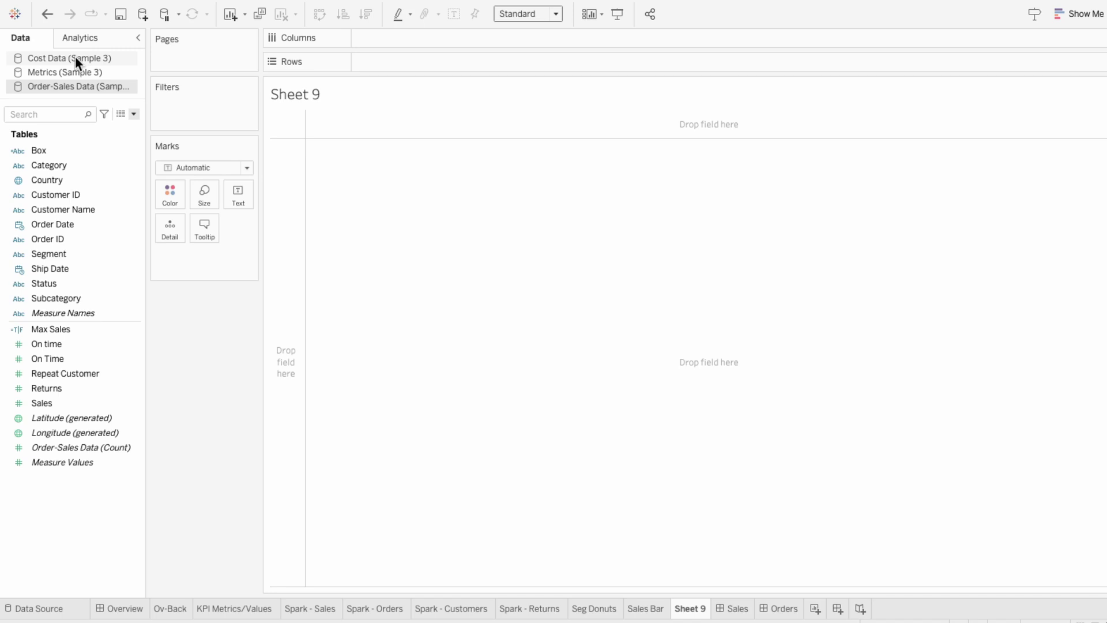
- Compare the Order Date field in Order-Sales Data with the Quarter-Year field in Cost Data
{"action": "left_click", "coordinate": [74, 223]}
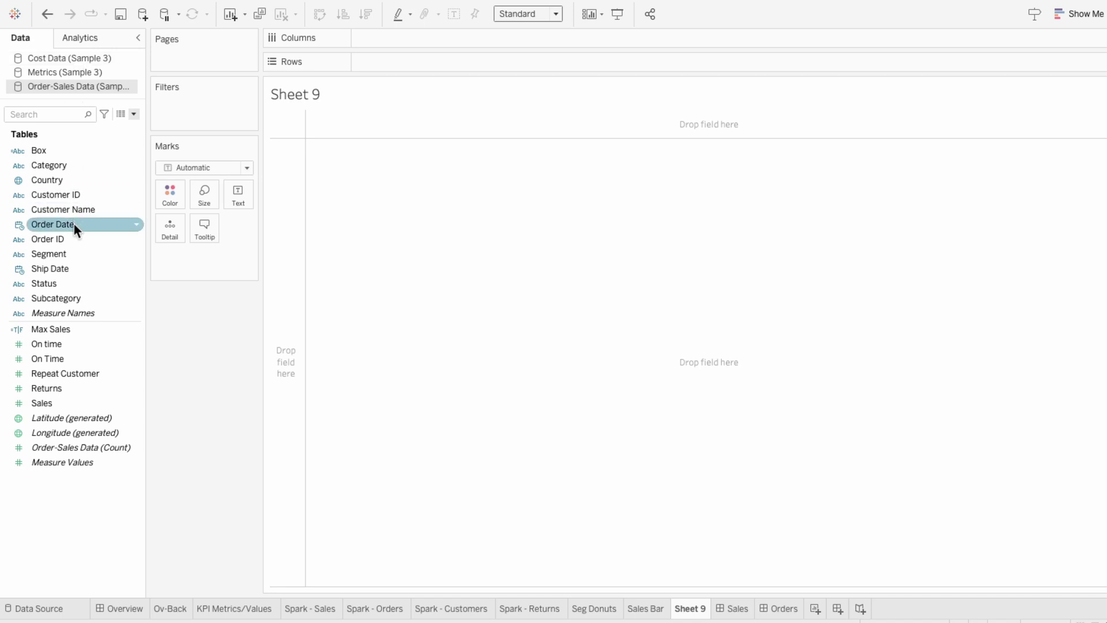
{"action": "left_click", "coordinate": [71, 58]}
{"action": "left_click", "coordinate": [77, 151]}
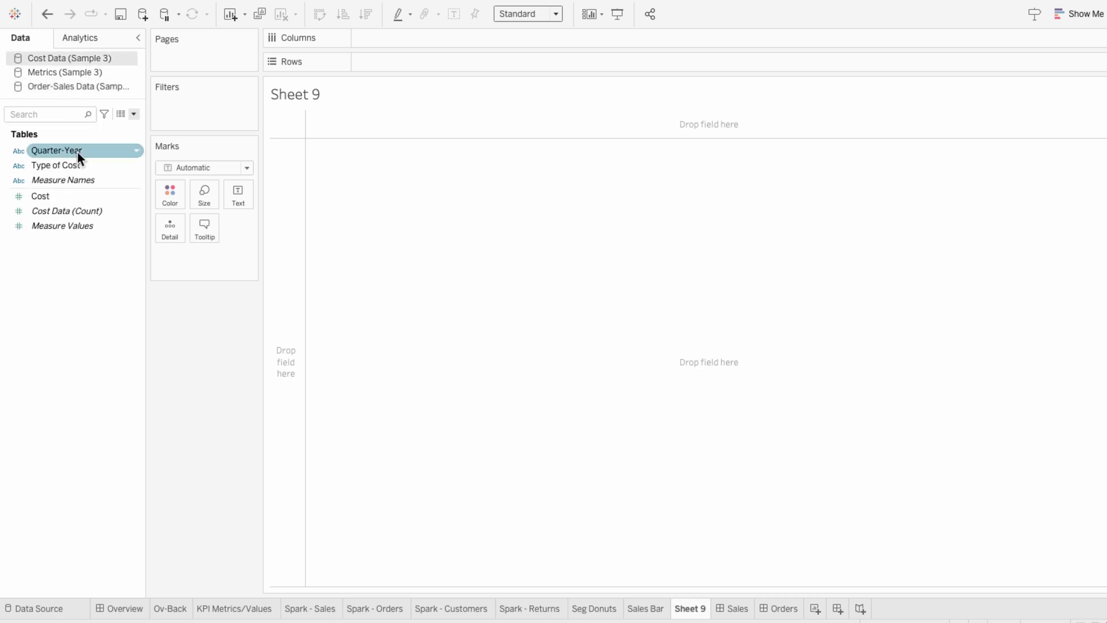
- Start a new calculated field named Quarter - Year in the Order-Sales Data source
{"action": "left_click", "coordinate": [78, 85]}
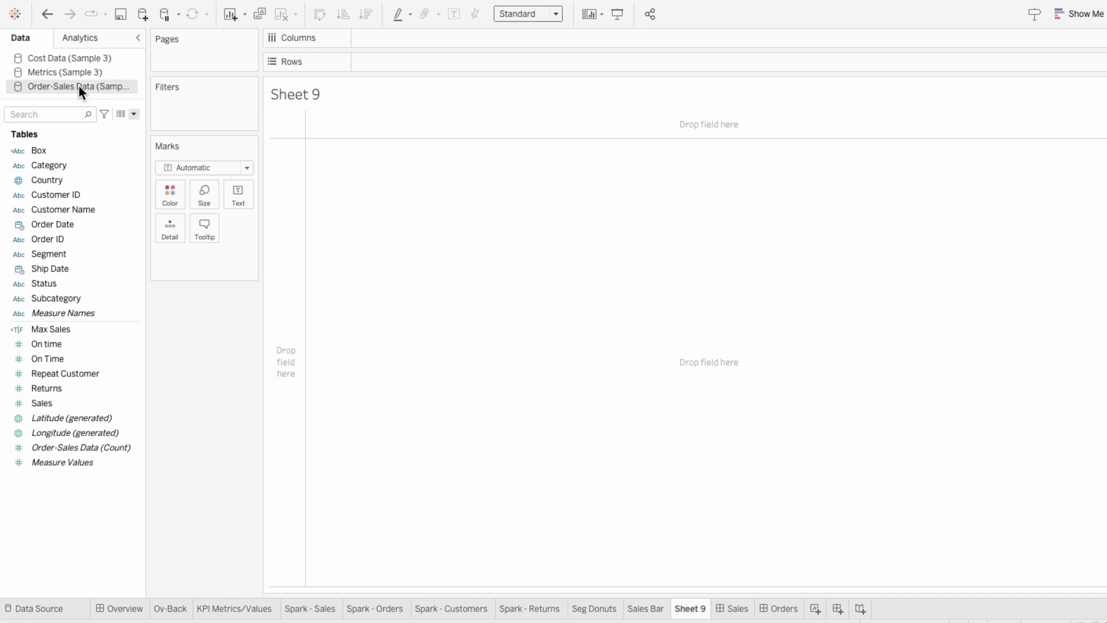
{"action": "left_click", "coordinate": [134, 114]}
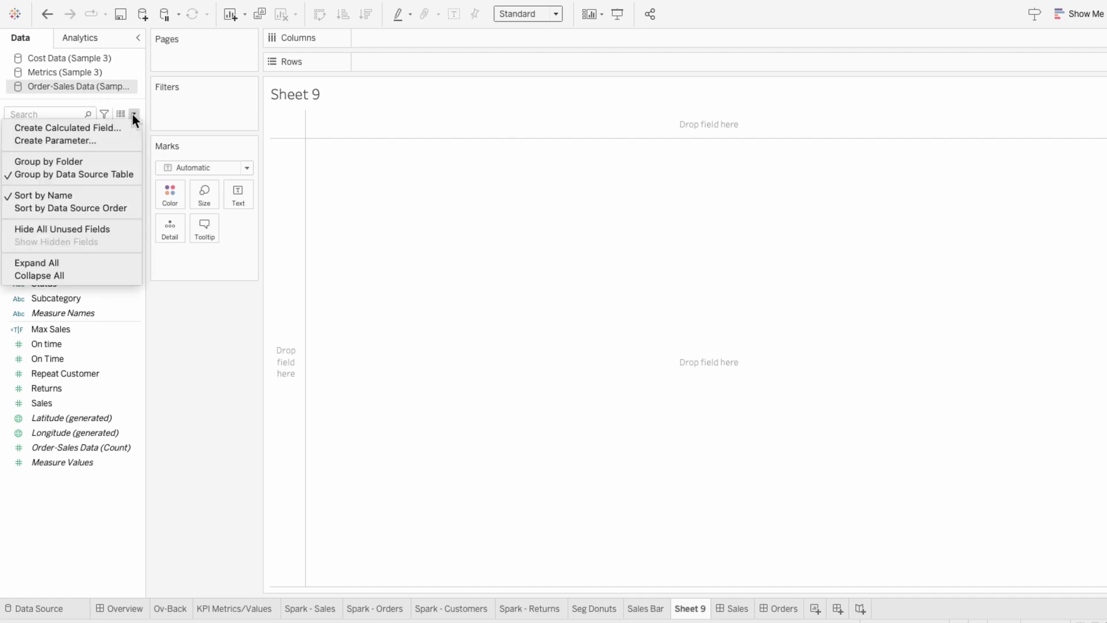
{"action": "left_click", "coordinate": [129, 126]}
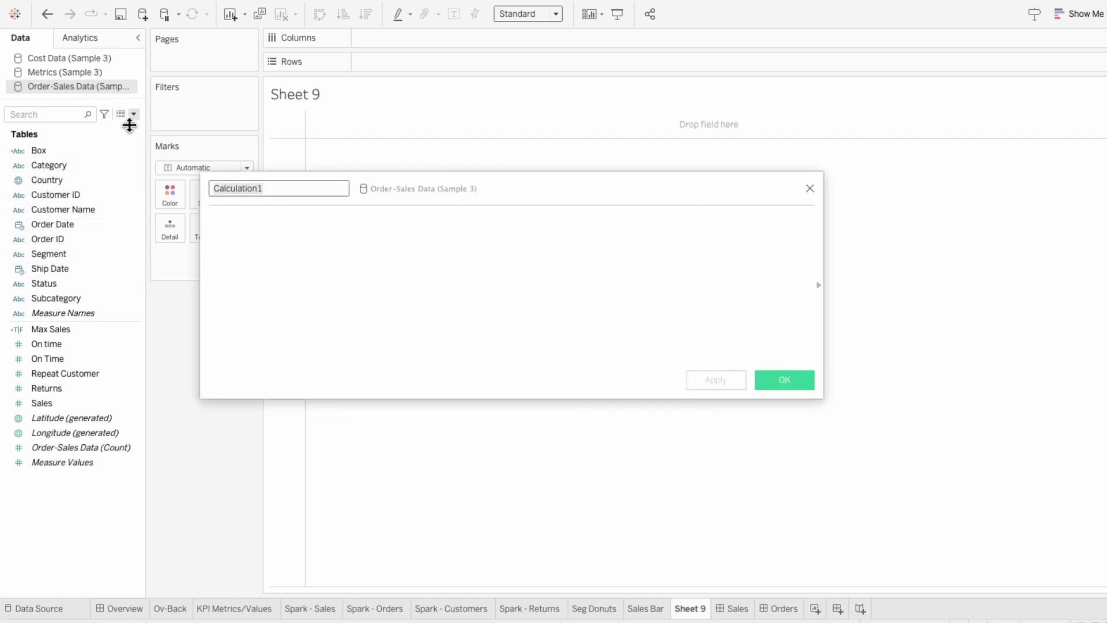
{"action": "type", "text": "Quarter - Year"}
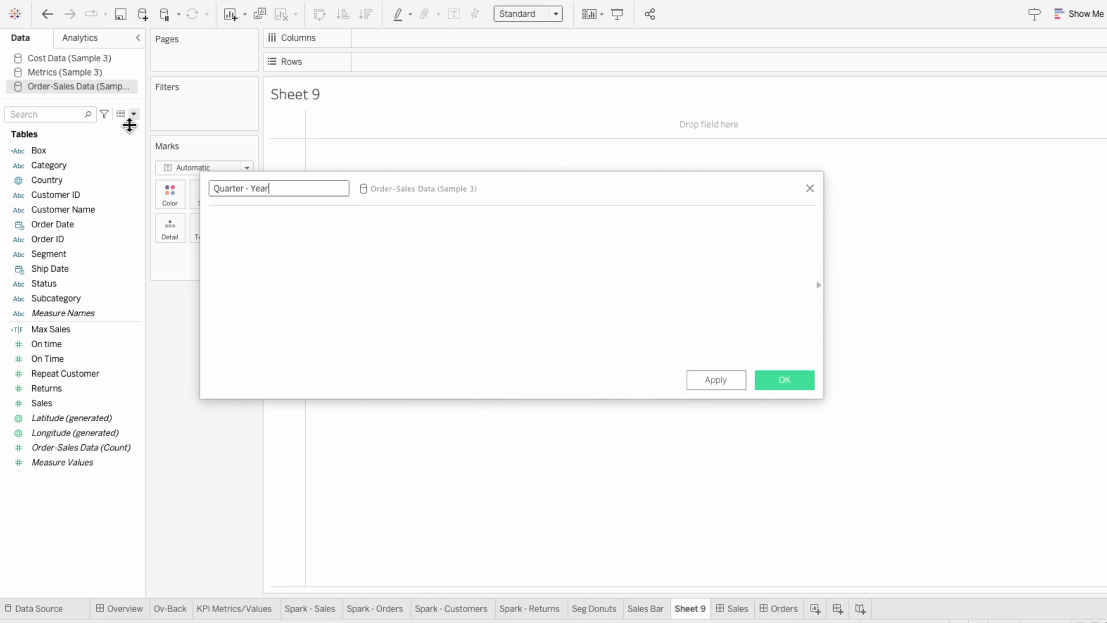
{"action": "key", "text": "Tab"}
- Enter the formula STR(YEAR([Order Date])) + " Q" + STR(QUARTER([Order Date])) and save the calculated field
{"action": "type", "text": "STR("}
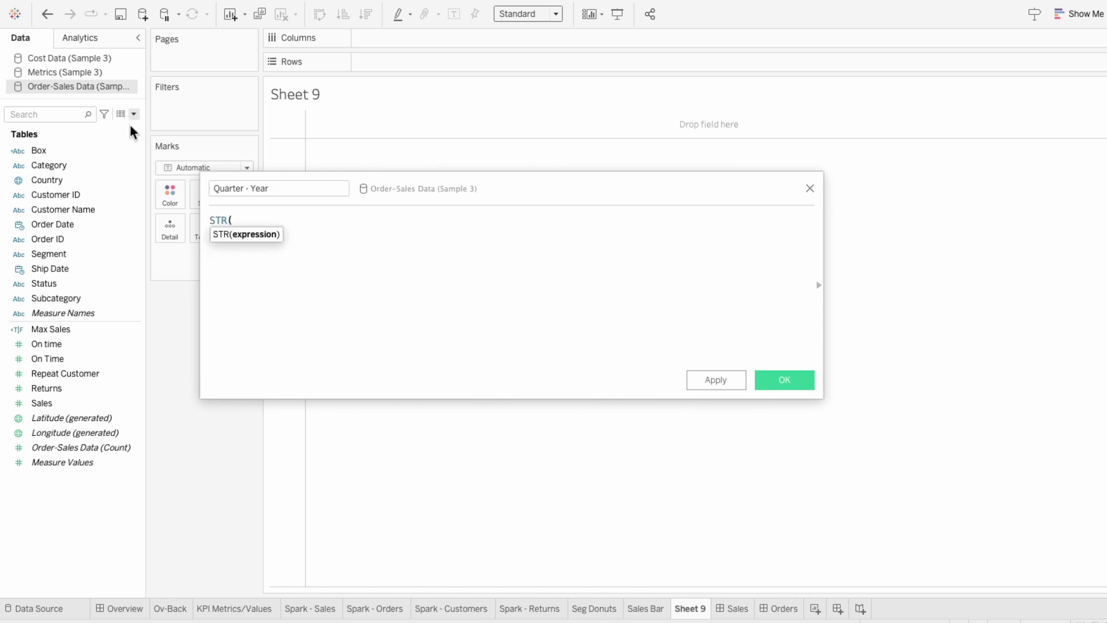
{"action": "type", "text": "YEAR(order"}
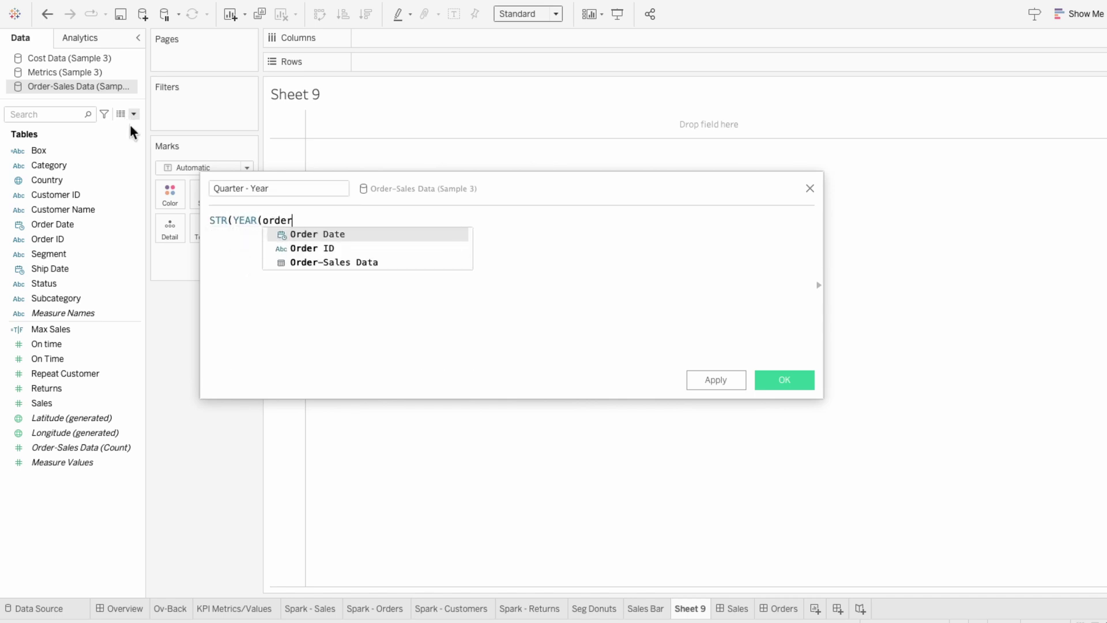
{"action": "key", "text": "Return"}
{"action": "type", "text": ")) + "}
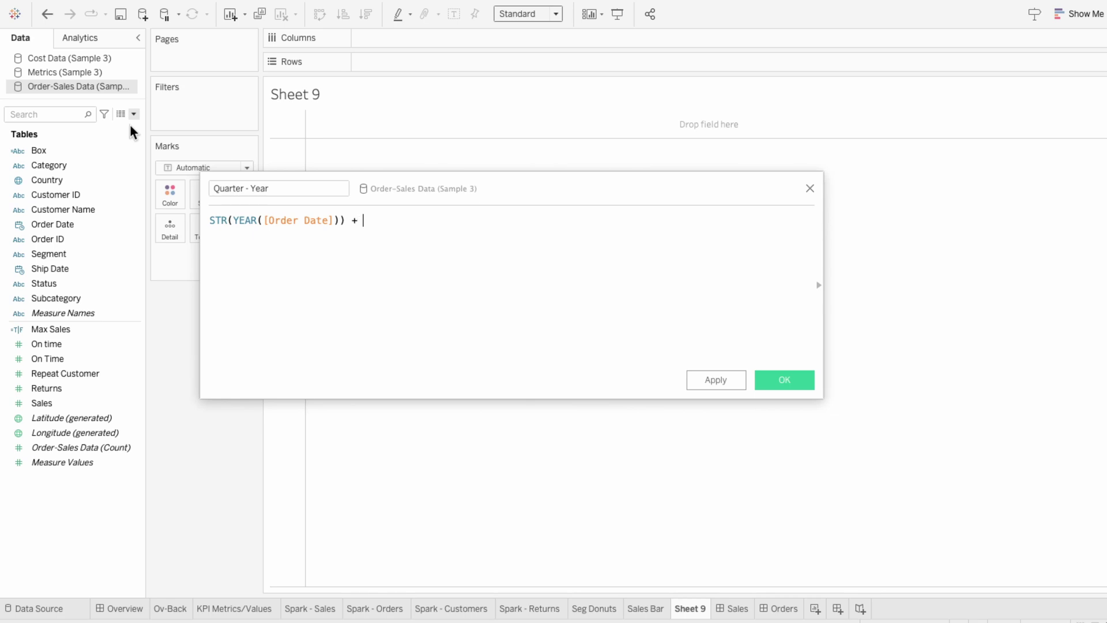
{"action": "type", "text": "\" Q\" + STR(QU"}
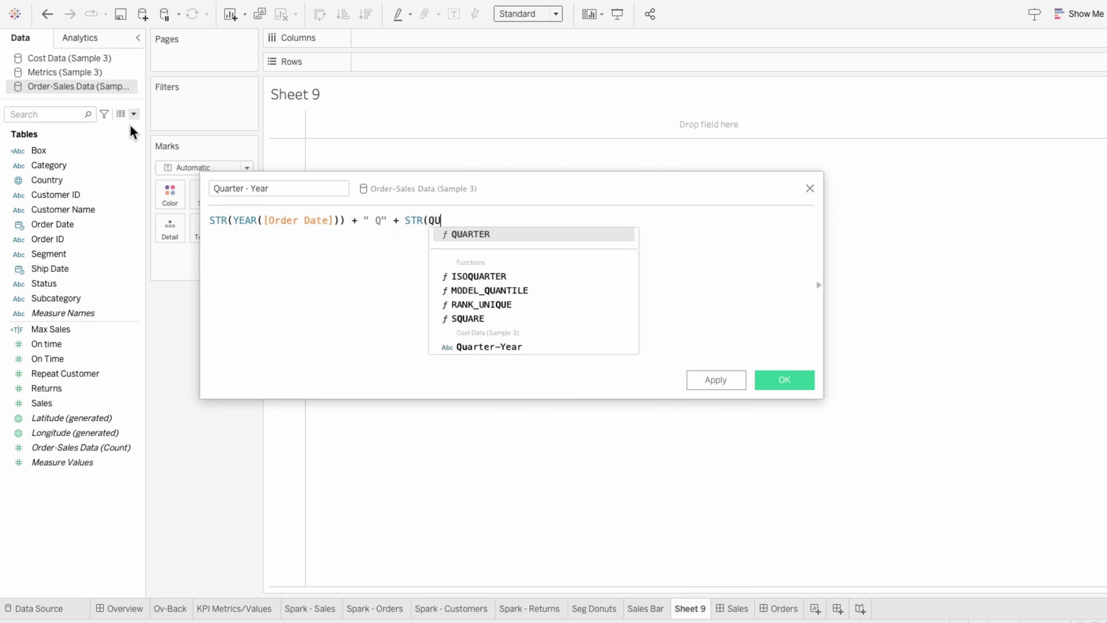
{"action": "type", "text": "ARTER([Order Date])"}
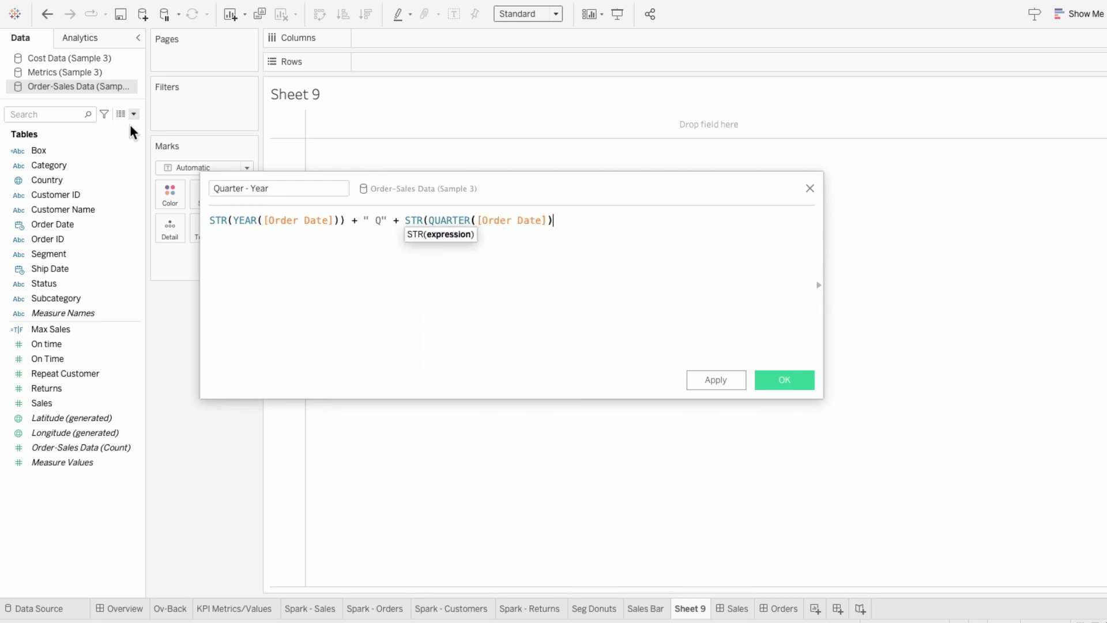
{"action": "type", "text": ")"}
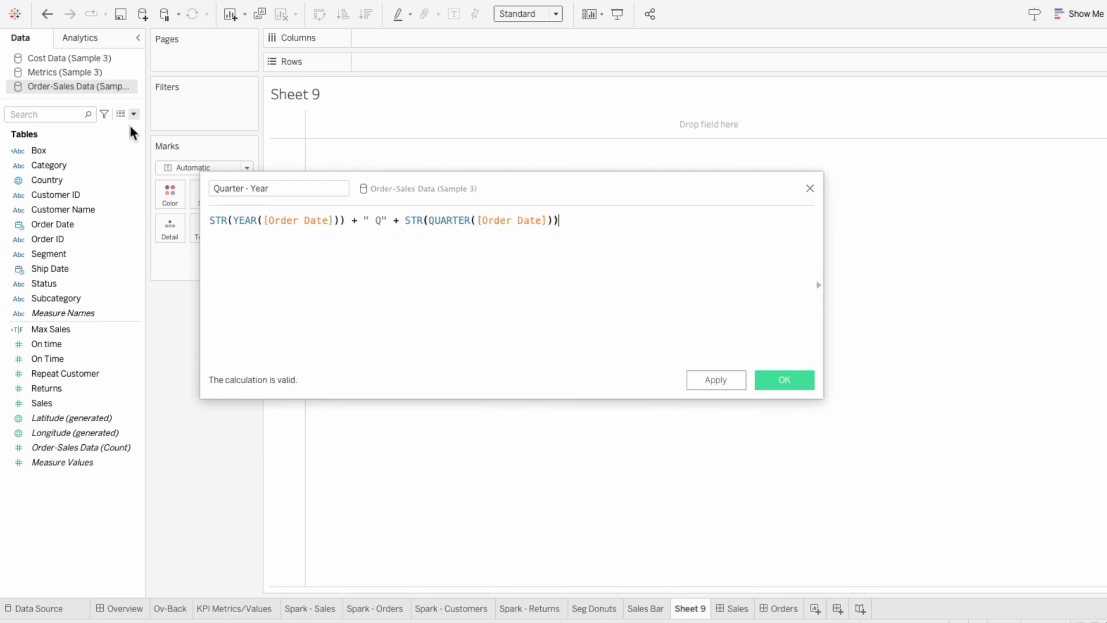
{"action": "left_click", "coordinate": [785, 380]}
- Preview the Quarter - Year values from Order-Sales Data and the Quarter-Year values from Cost Data on the sheet, undoing each placement
{"action": "double_click", "coordinate": [111, 254]}
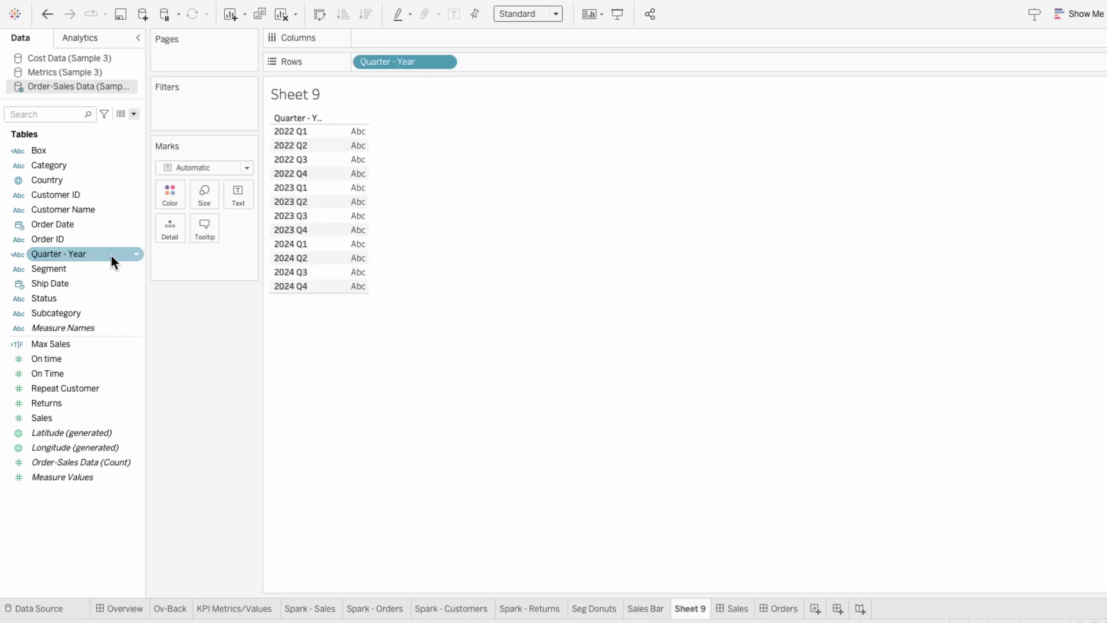
{"action": "key", "text": "ctrl+z"}
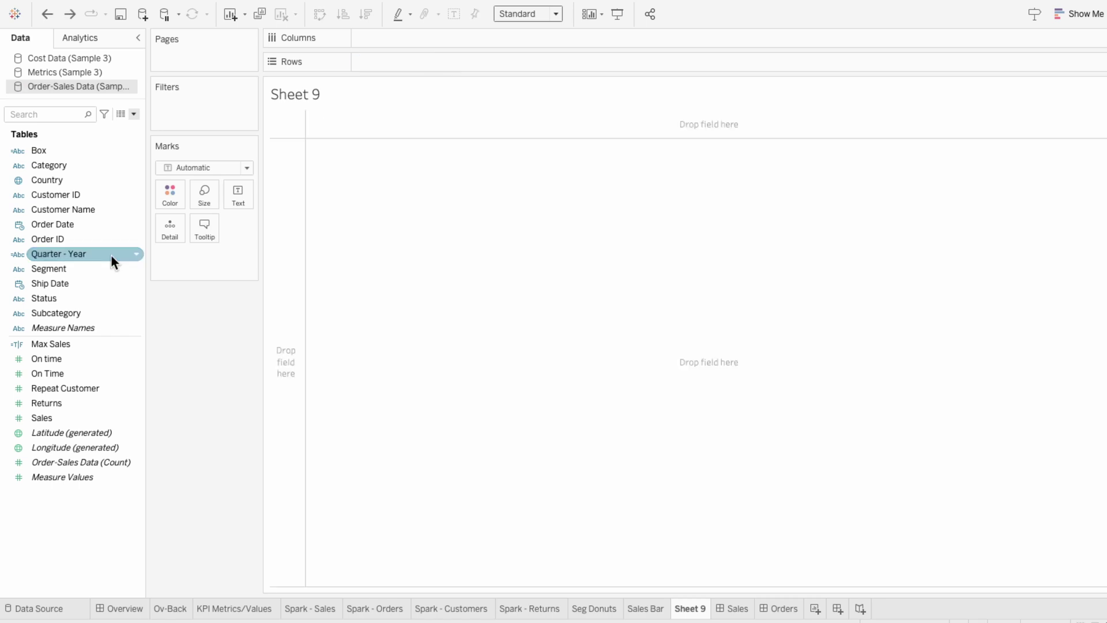
{"action": "left_click", "coordinate": [60, 58]}
{"action": "left_click", "coordinate": [77, 149]}
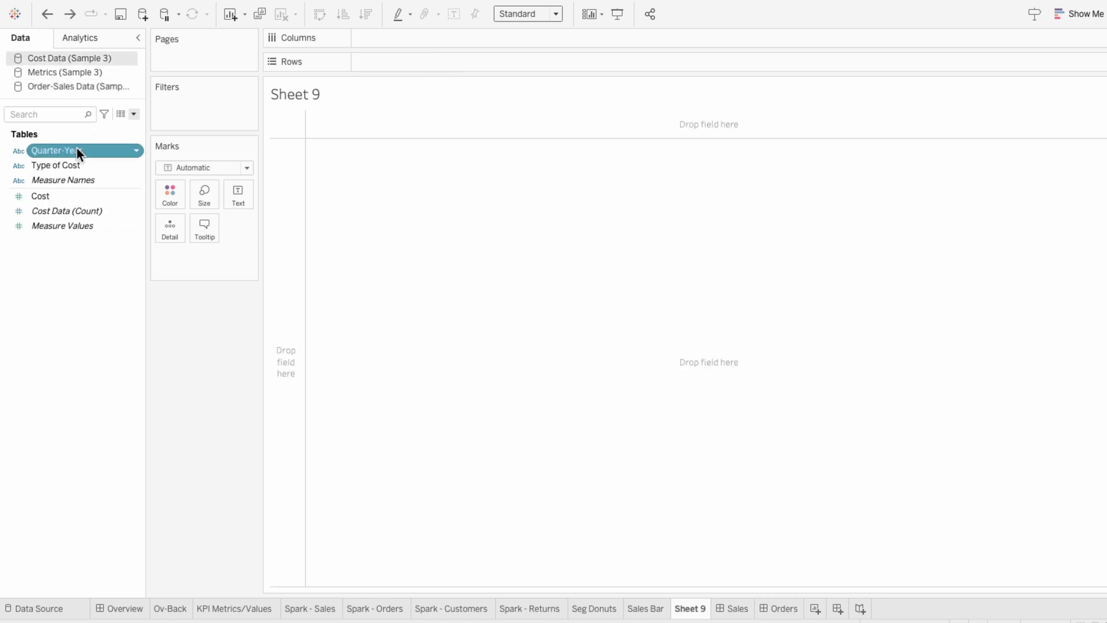
{"action": "double_click", "coordinate": [78, 149]}
{"action": "key", "text": "ctrl+z"}
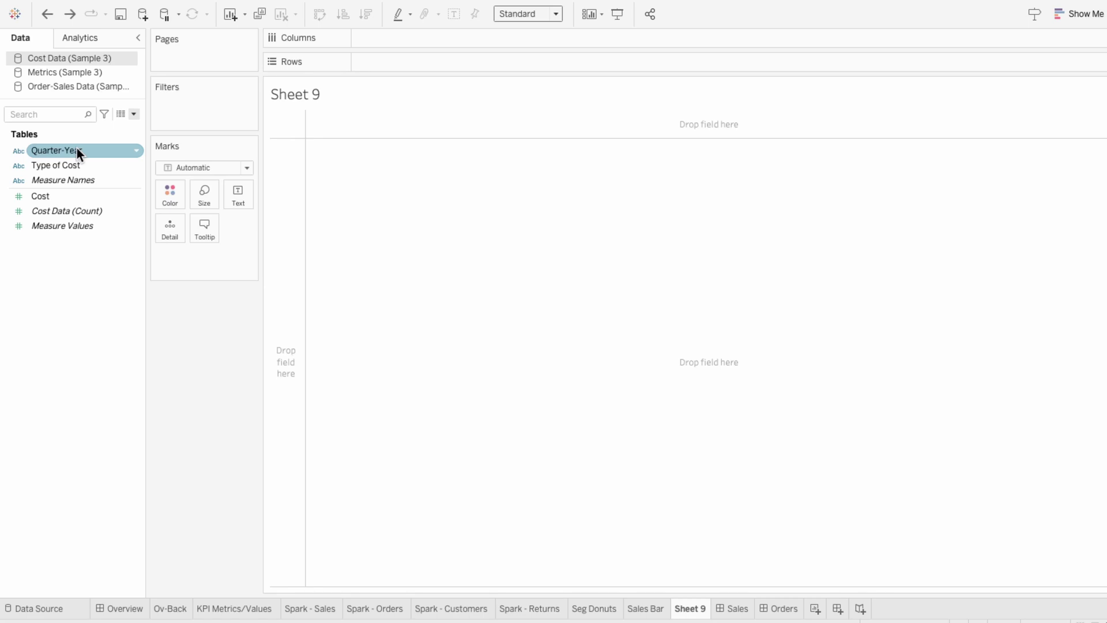
- Define a custom blend relationship from Order-Sales Data to Cost Data, mapping Quarter - Year to Quarter-Year
{"action": "left_click", "coordinate": [68, 87]}
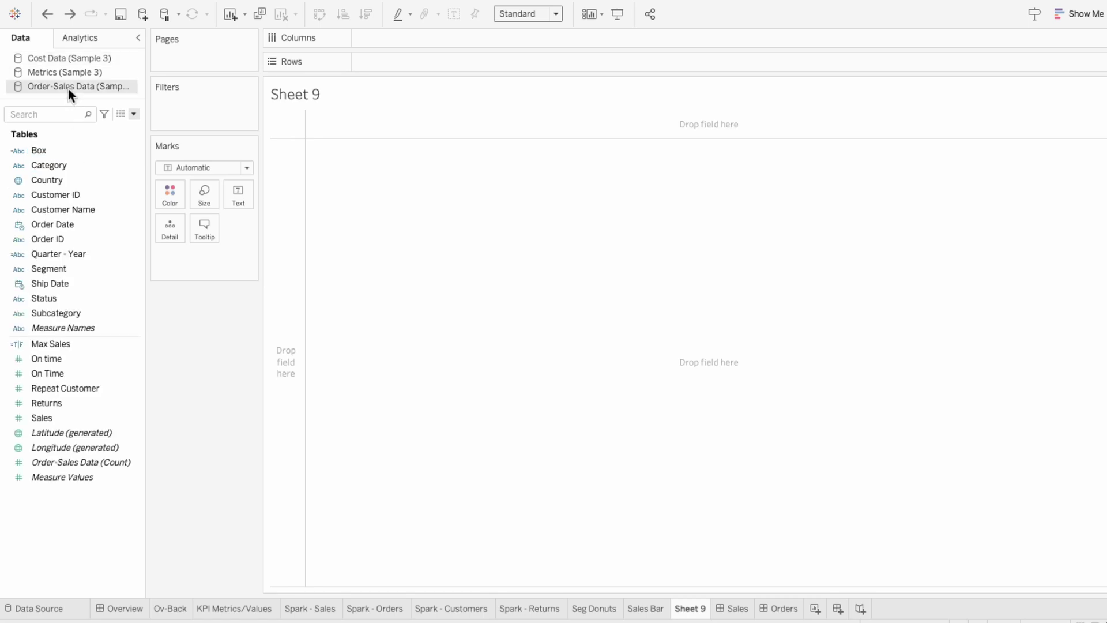
{"action": "left_click", "coordinate": [126, 7]}
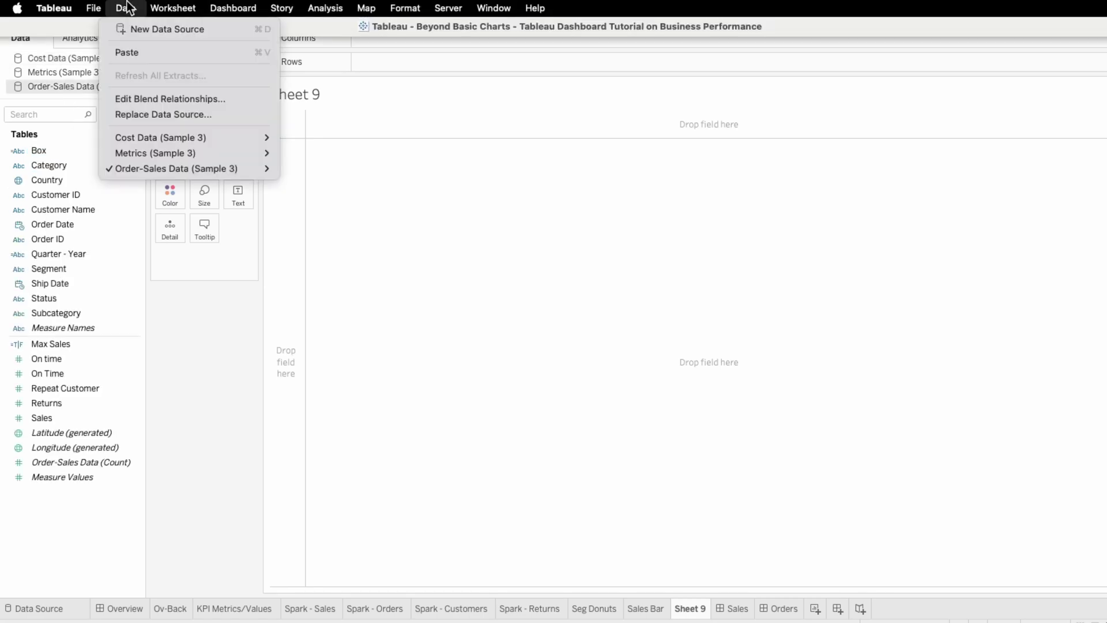
{"action": "left_click", "coordinate": [137, 98]}
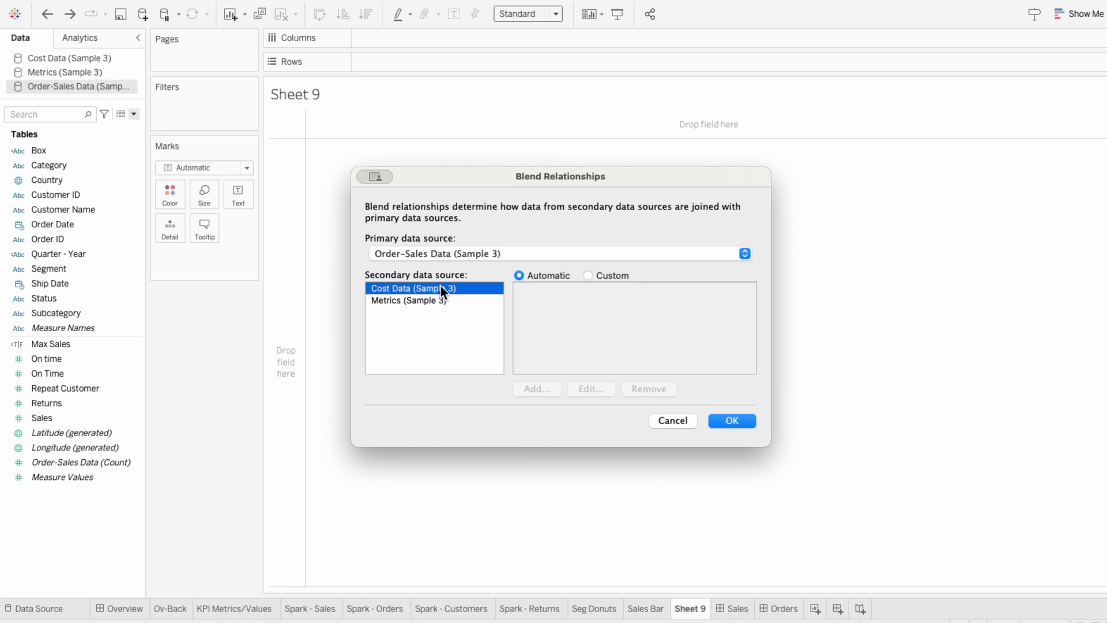
{"action": "left_click", "coordinate": [613, 275]}
{"action": "left_click", "coordinate": [535, 389]}
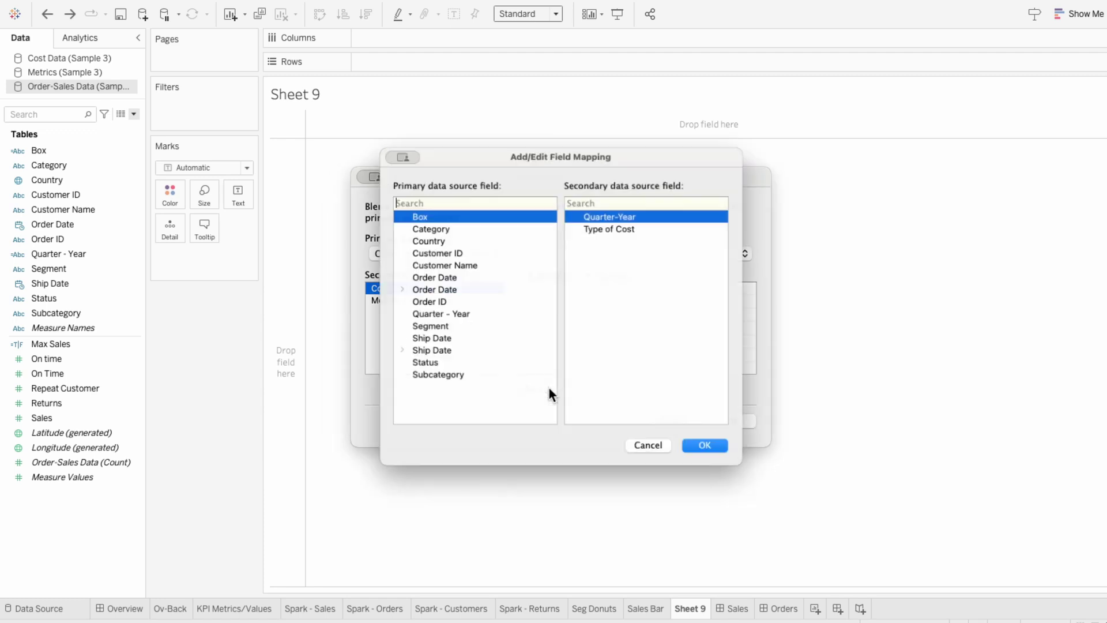
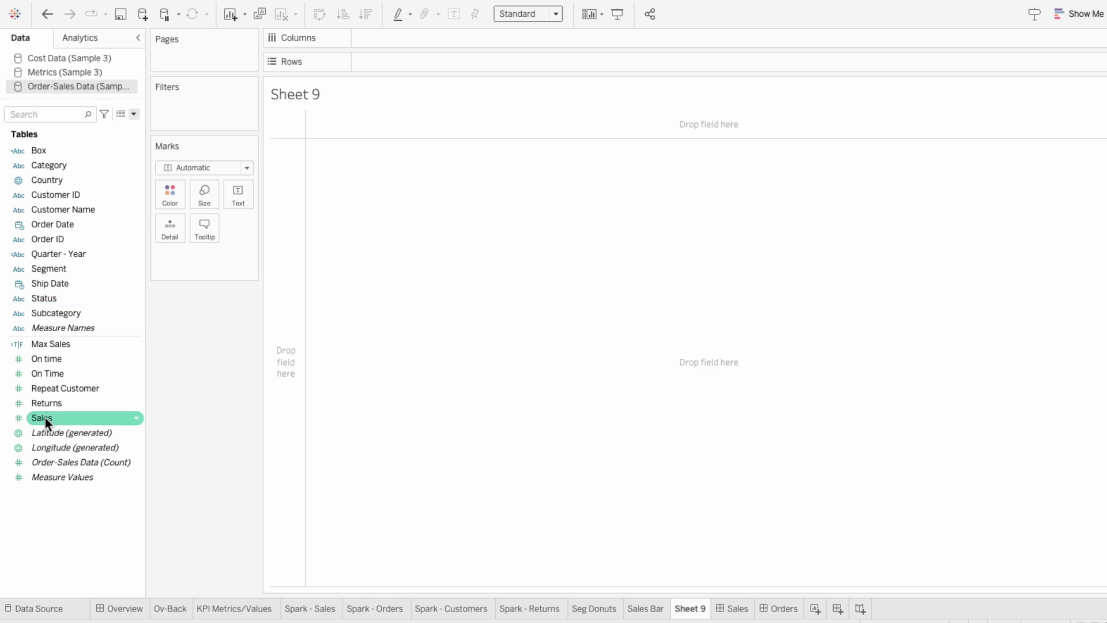
- Try plotting Sales from Order-Sales Data against Cost from Cost Data, and undo both placements
{"action": "left_click", "coordinate": [71, 59]}
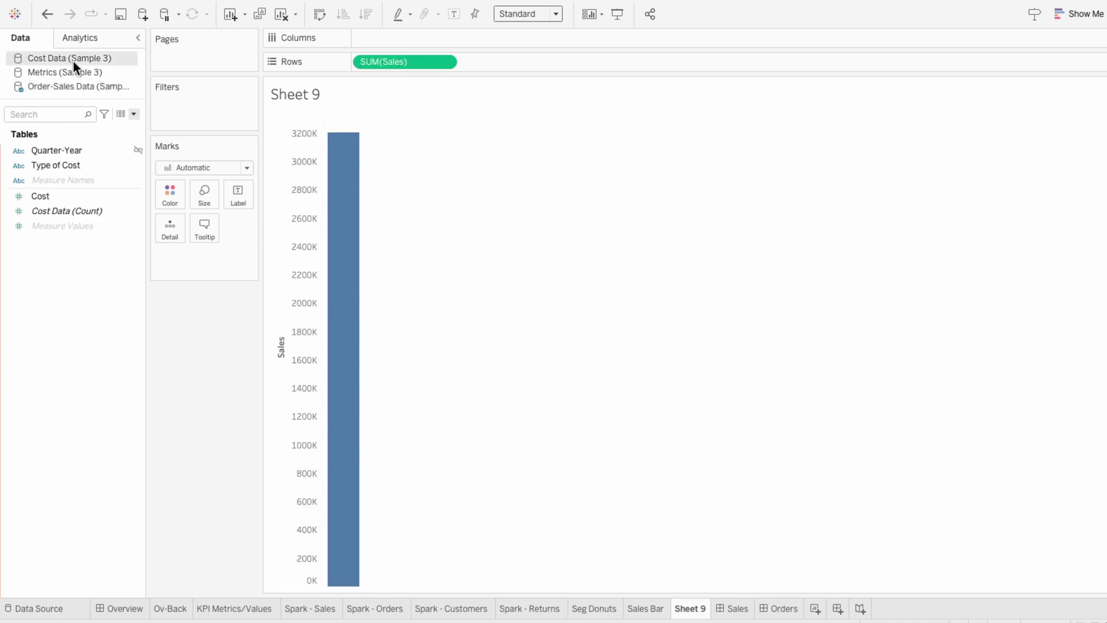
{"action": "double_click", "coordinate": [68, 195]}
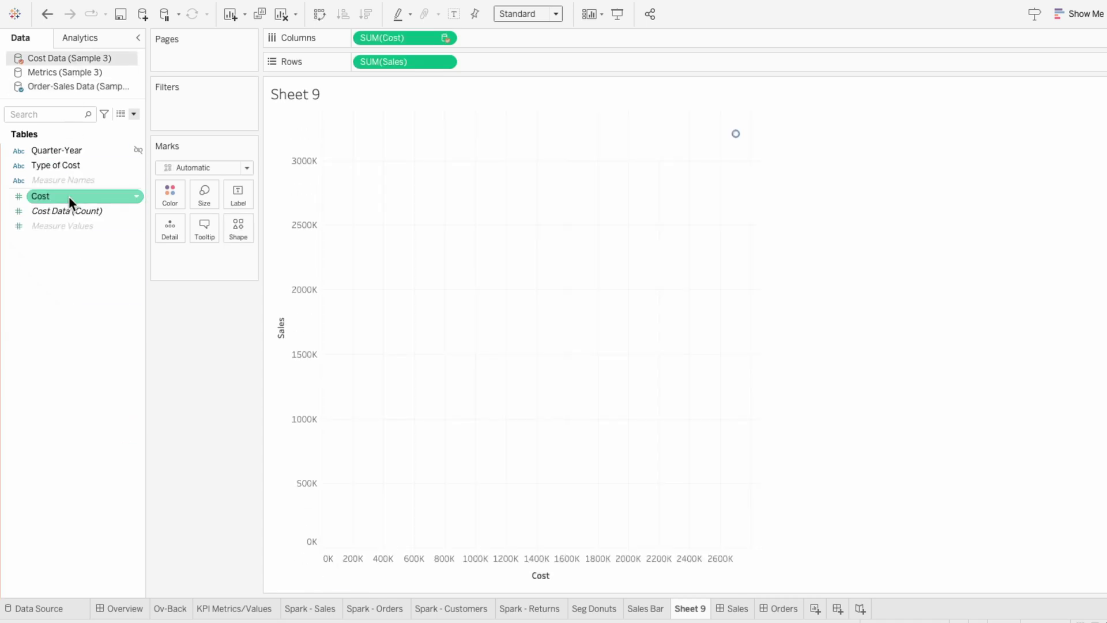
{"action": "key", "text": "ctrl+z"}
{"action": "key", "text": "ctrl+z"}
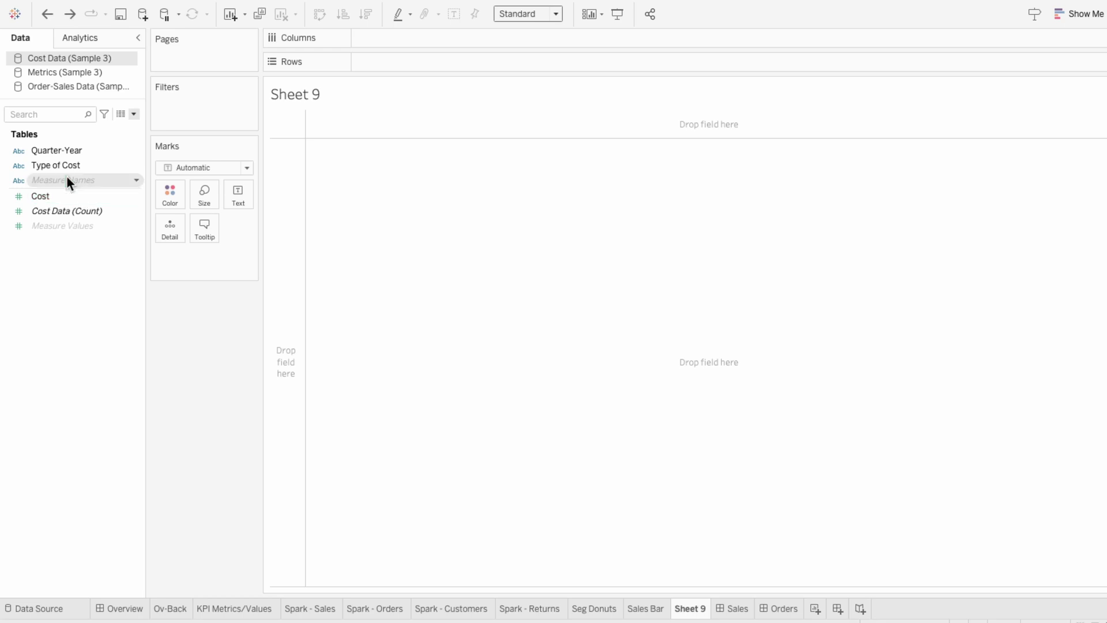
- Create a calculated field Net in Order-Sales Data: {FIXED [Quarter - Year]: SUM([Sales])} - {FIXED [Quarter - Year]: SUM([Cost Data (Sample 3)].[Cost])}
{"action": "left_click", "coordinate": [51, 88]}
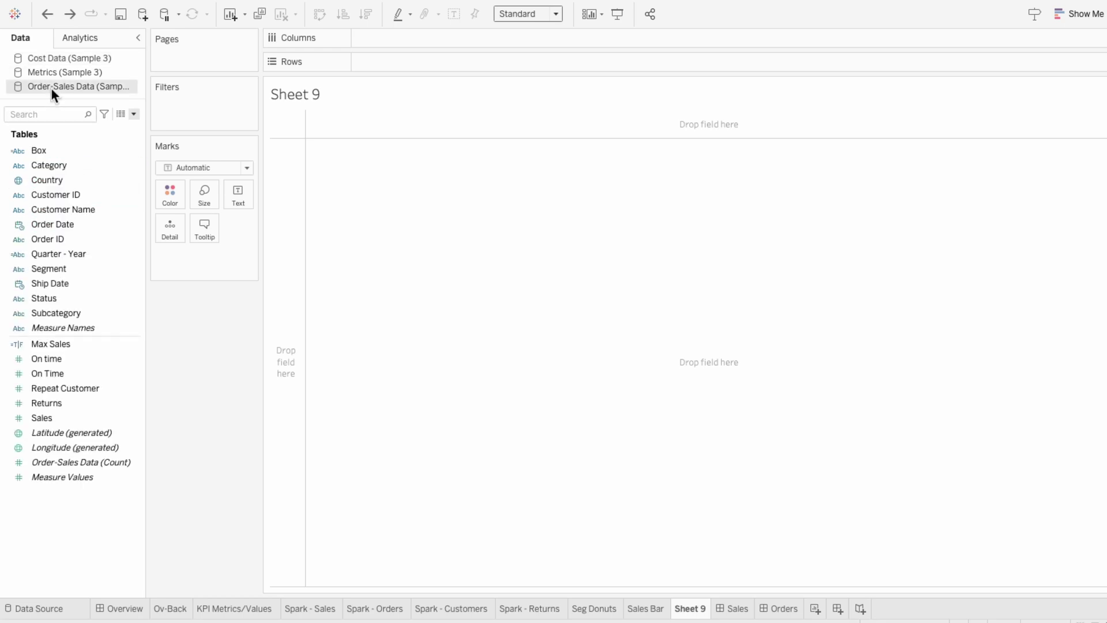
{"action": "left_click", "coordinate": [134, 113]}
{"action": "left_click", "coordinate": [131, 123]}
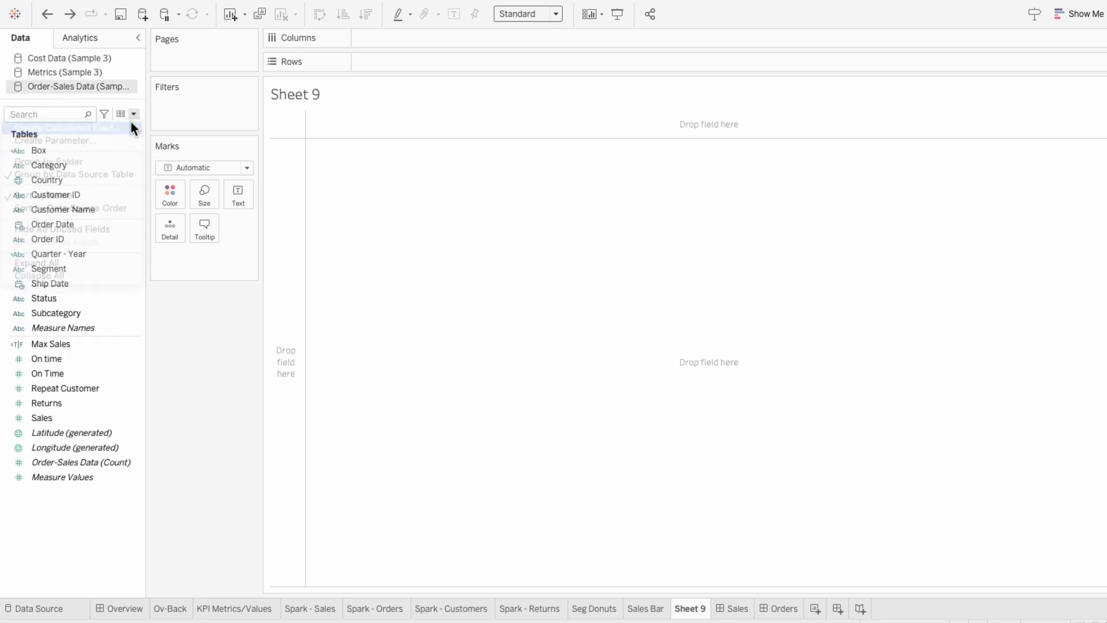
{"action": "type", "text": "Net"}
{"action": "key", "text": "Tab"}
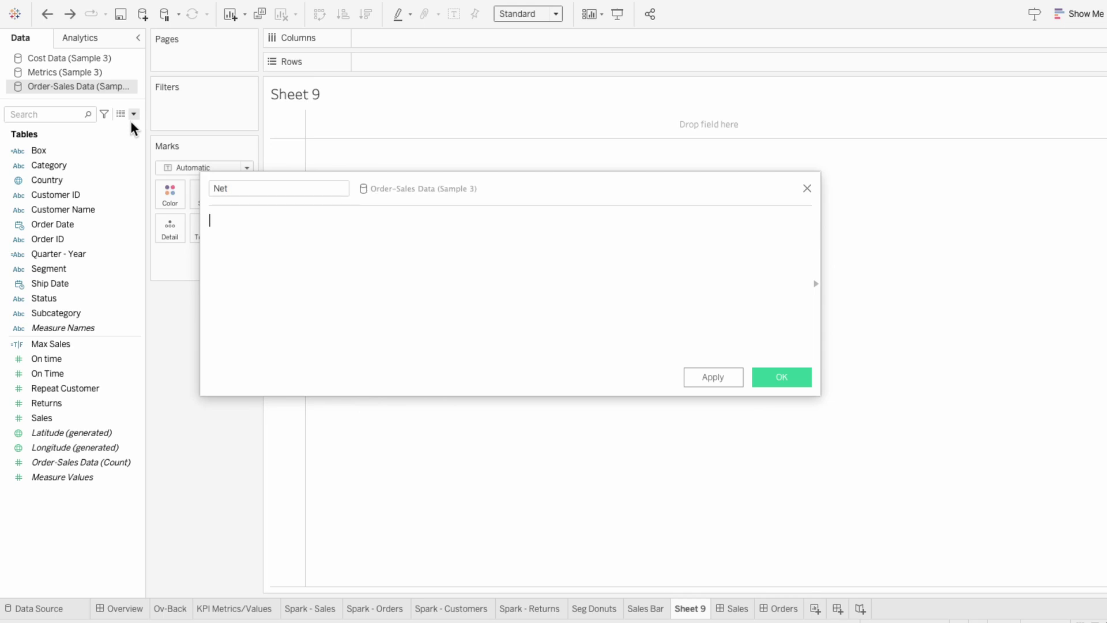
{"action": "type", "text": "{FIXED [Quarter - Year]: SUM([Sales])}  - {FIXED [Quarter - Year]: SUM([Cost Data (Sample 3)].[Cost])}"}
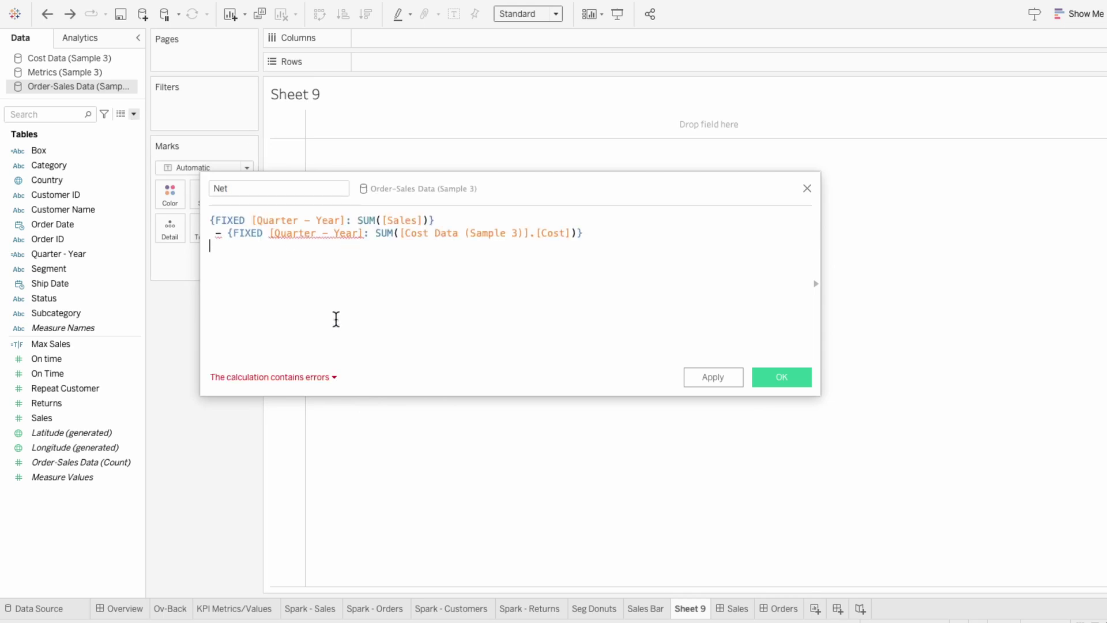
- Replace the dimension in Net's second FIXED expression with Quarter-Year from Cost Data, and check the calculation's error details
{"action": "left_click", "coordinate": [318, 377]}
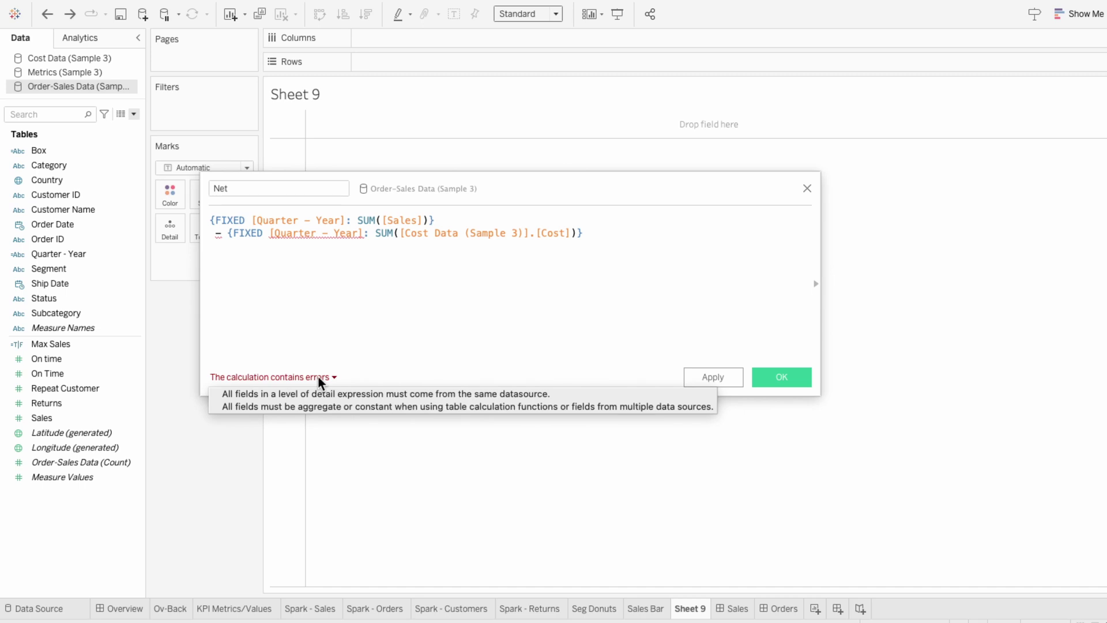
{"action": "double_click", "coordinate": [330, 233]}
{"action": "type", "text": "q"}
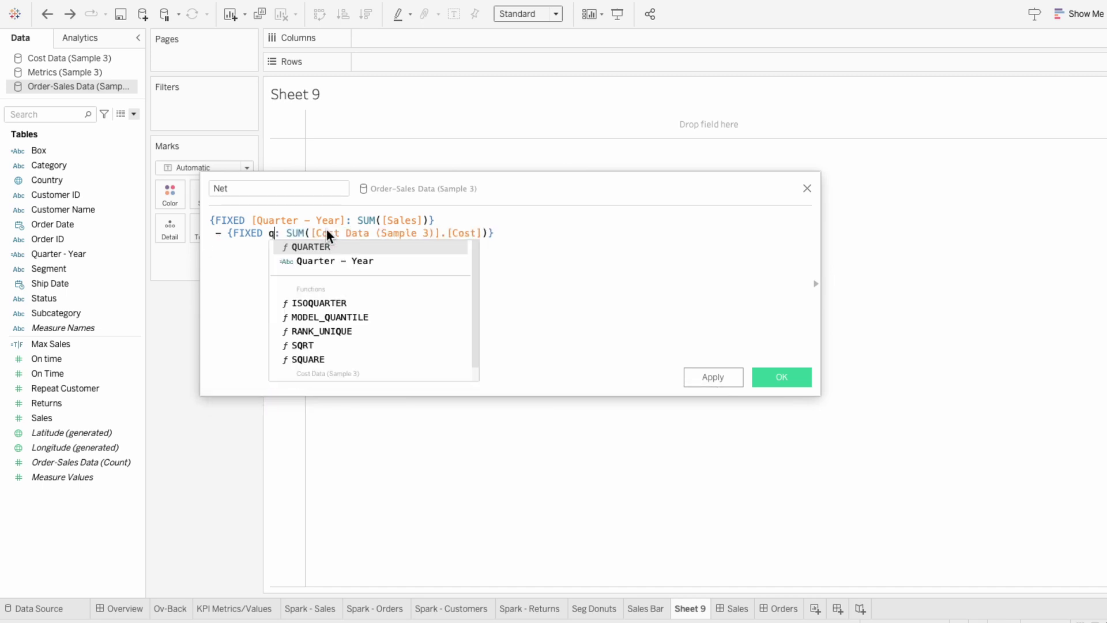
{"action": "key", "text": "Down"}
{"action": "key", "text": "Down"}
{"action": "key", "text": "Down"}
{"action": "key", "text": "Down"}
{"action": "key", "text": "Down"}
{"action": "key", "text": "Down"}
{"action": "key", "text": "Down"}
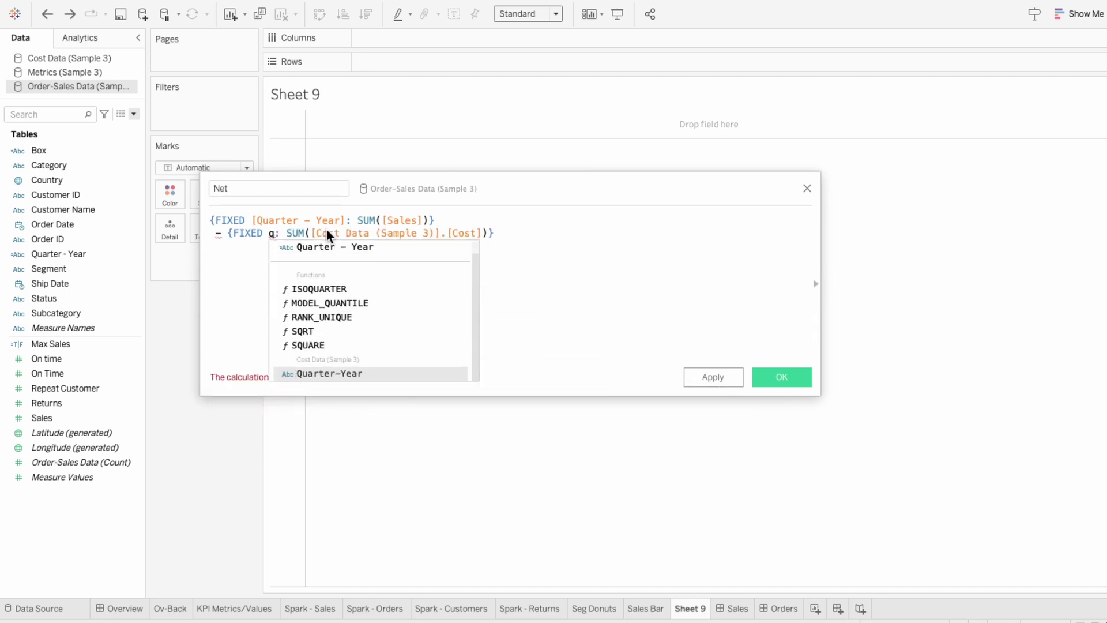
{"action": "key", "text": "Return"}
{"action": "left_click", "coordinate": [316, 376]}
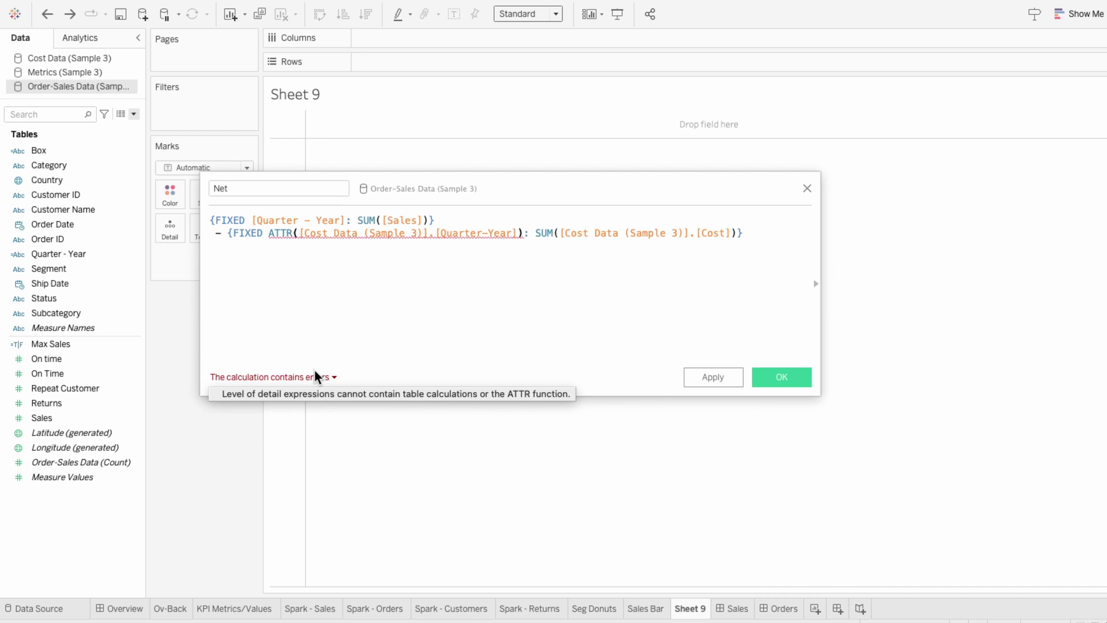
{"action": "left_click", "coordinate": [316, 376]}
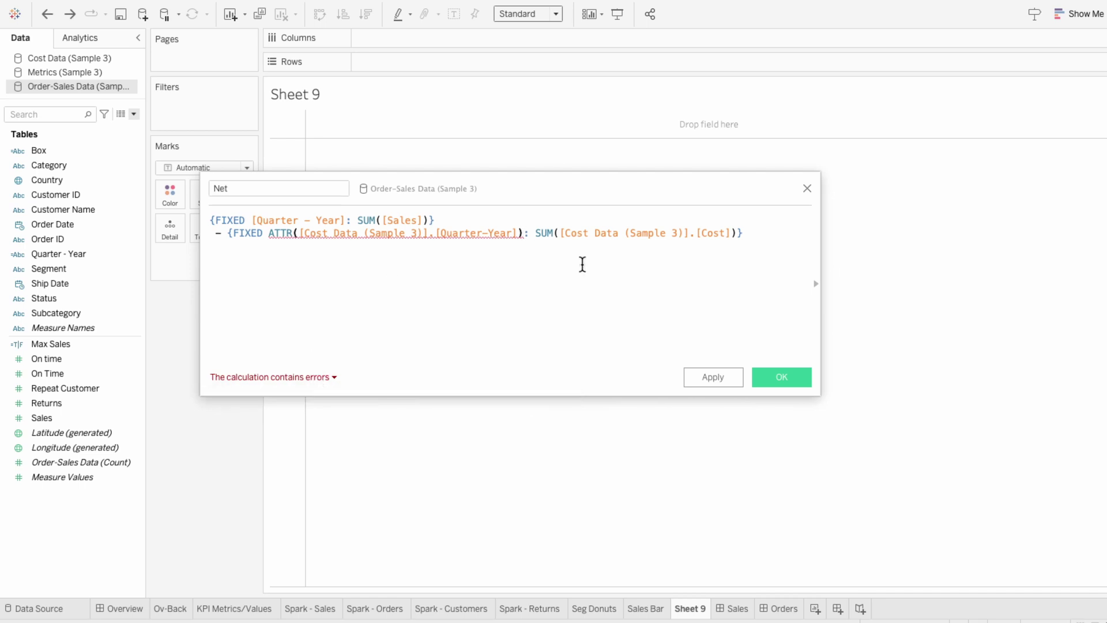
- Remove the cost expression from the Net calculation, leaving {FIXED [Quarter - Year]: SUM([Sales])}, and save it as Sales - Quarter Total
{"action": "key", "text": "shift+Home"}
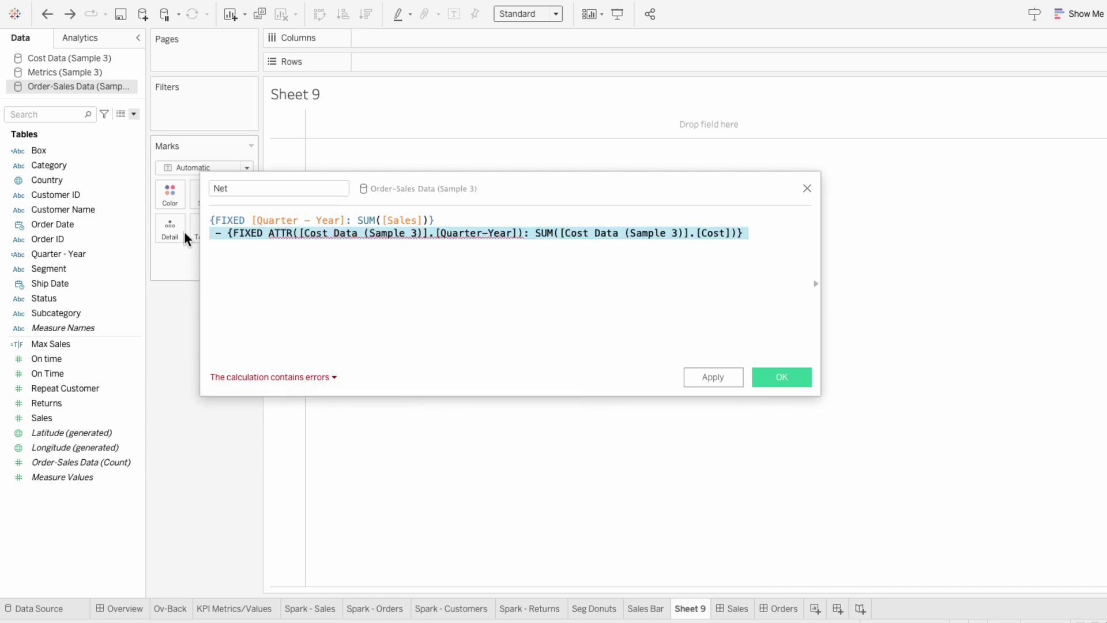
{"action": "key", "text": "BackSpace"}
{"action": "key", "text": "BackSpace"}
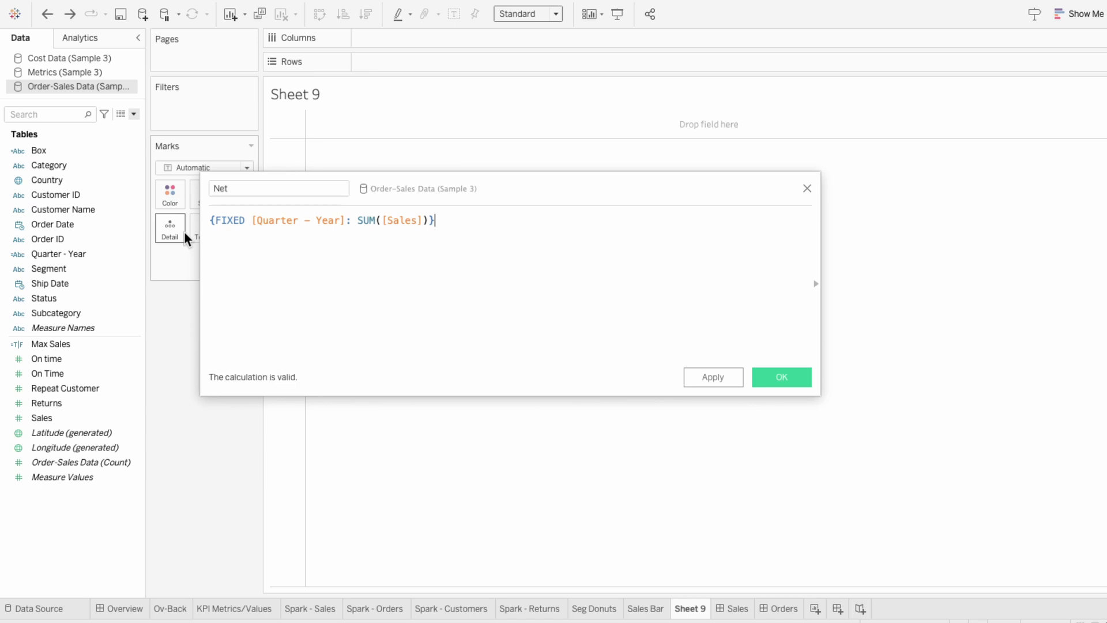
{"action": "double_click", "coordinate": [234, 193]}
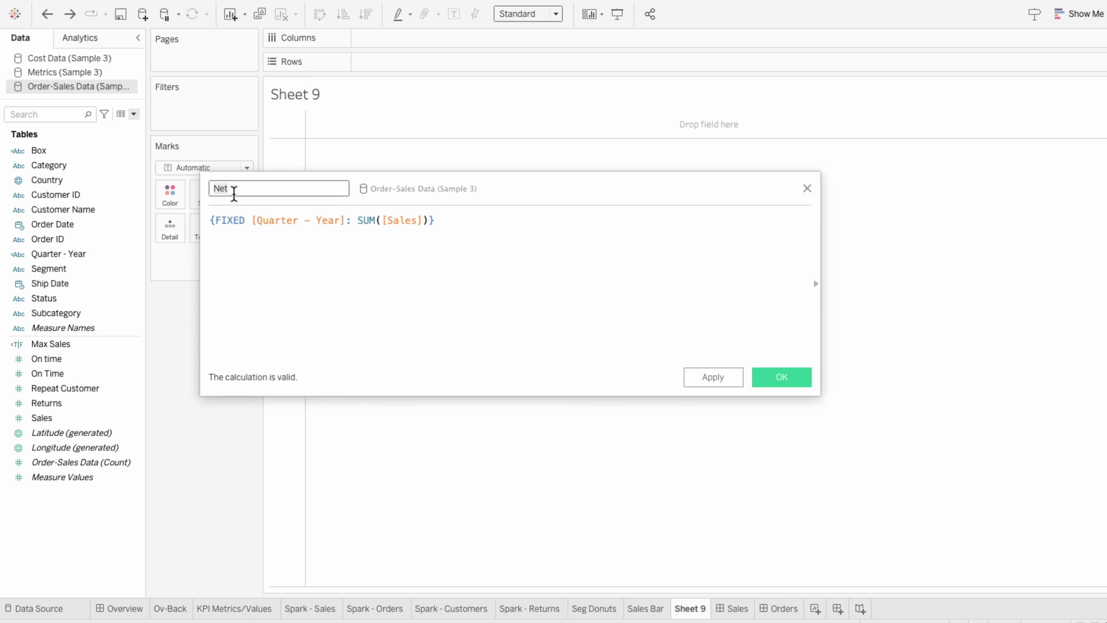
{"action": "type", "text": "Sales - Quarter Total"}
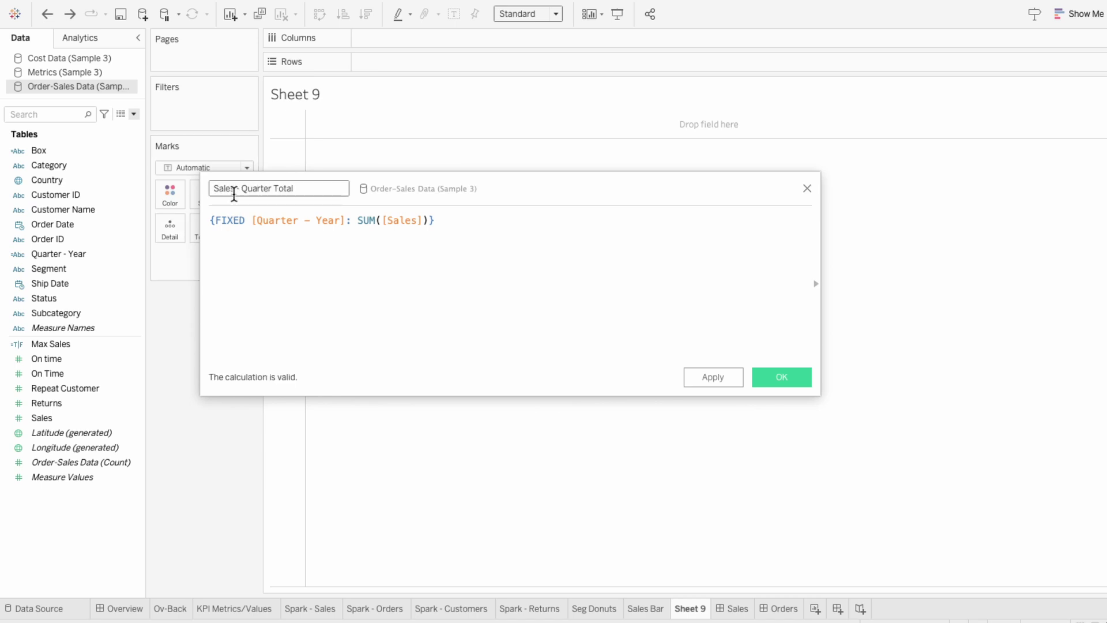
{"action": "left_click", "coordinate": [779, 378]}
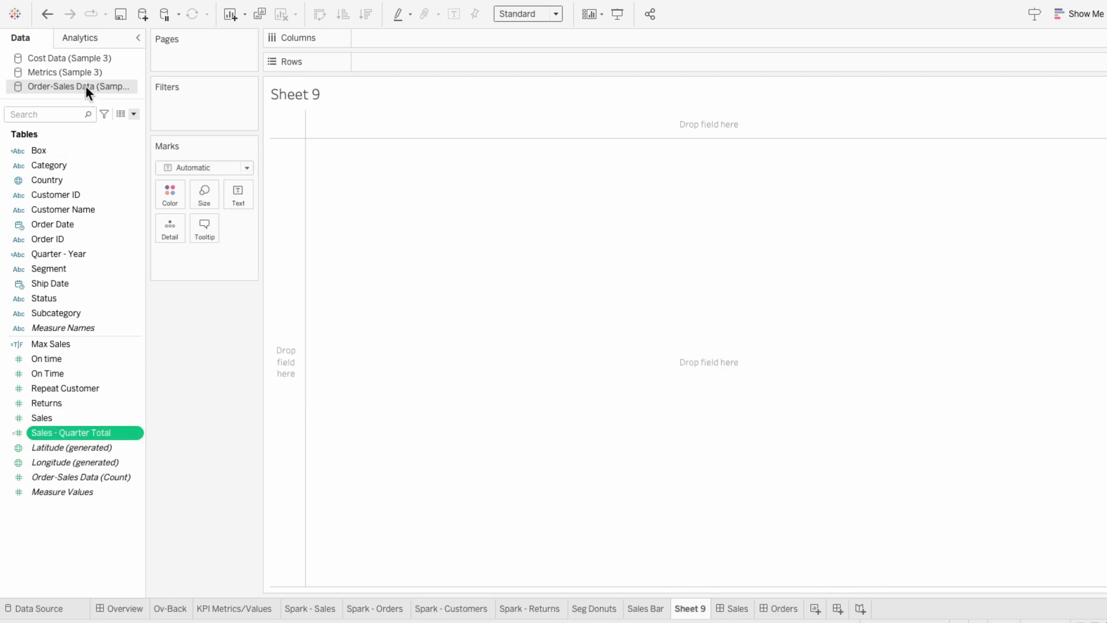
- Start a calculated field Cost - Quarter Total in Cost Data with a FIXED expression on Quarter-Year
{"action": "left_click", "coordinate": [79, 59]}
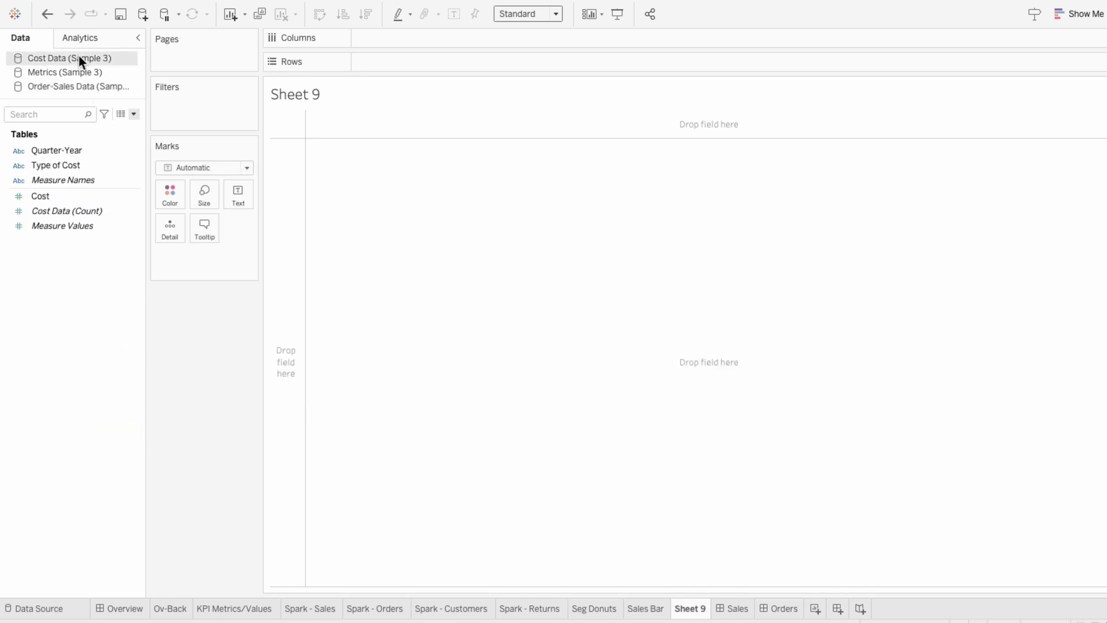
{"action": "left_click", "coordinate": [134, 113]}
{"action": "left_click", "coordinate": [129, 124]}
{"action": "type", "text": "C"}
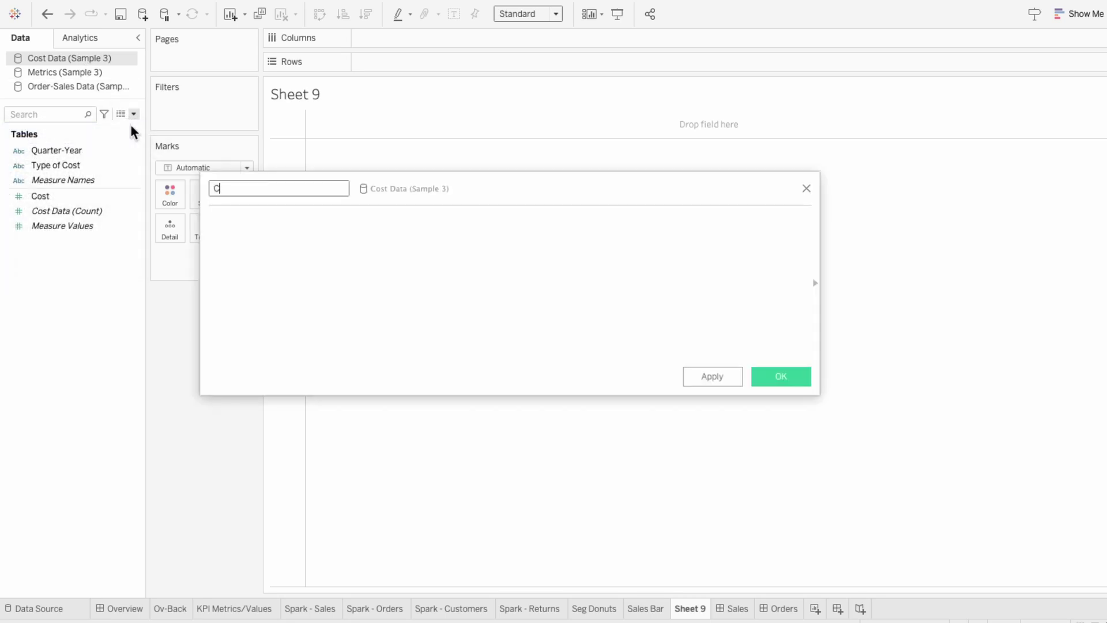
{"action": "type", "text": "ost - Quarter Total"}
{"action": "key", "text": "Tab"}
{"action": "type", "text": "{FIX"}
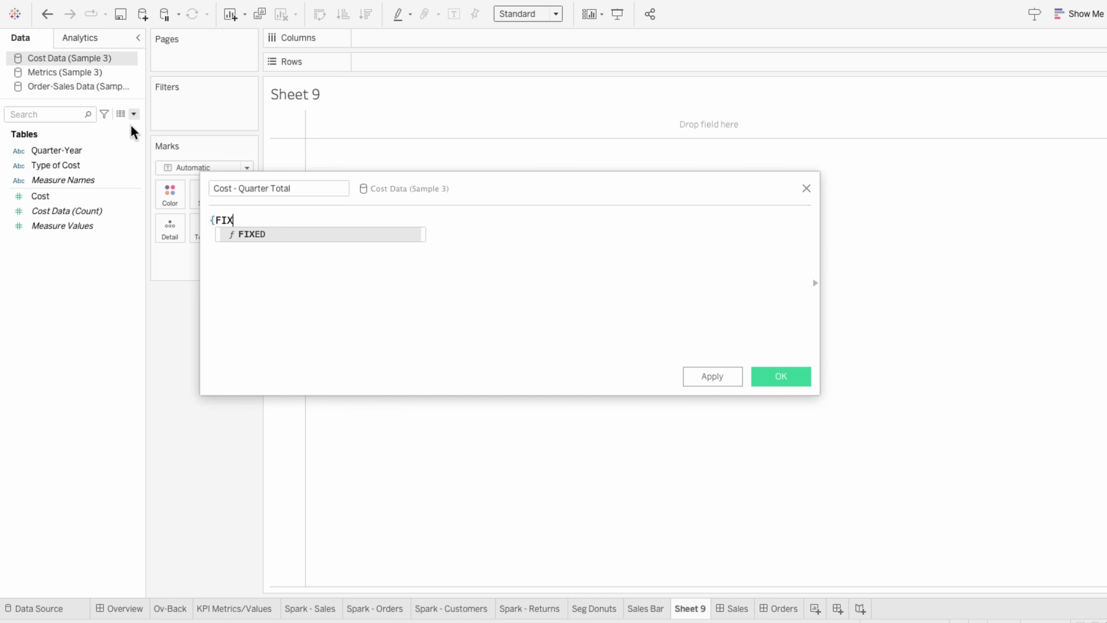
{"action": "key", "text": "Return"}
{"action": "type", "text": "quar"}
{"action": "key", "text": "Down"}
{"action": "key", "text": "Return"}
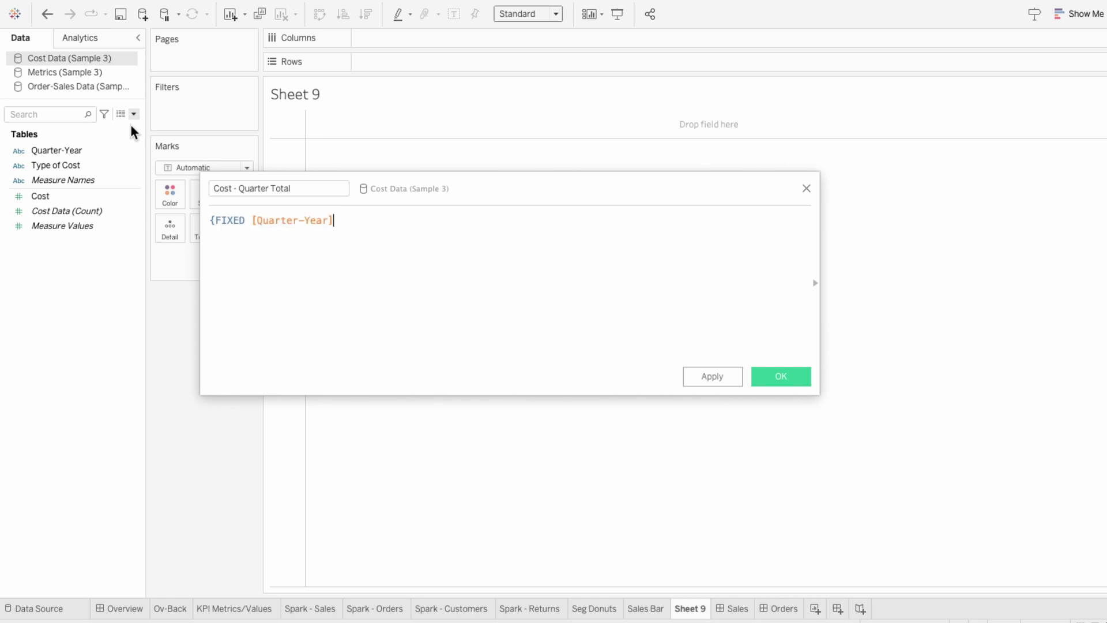
- Complete the Cost - Quarter Total formula as {FIXED [Quarter-Year]: SUM([Cost])} and save the field
{"action": "type", "text": ": SUM"}
{"action": "key", "text": "Return"}
{"action": "type", "text": "co"}
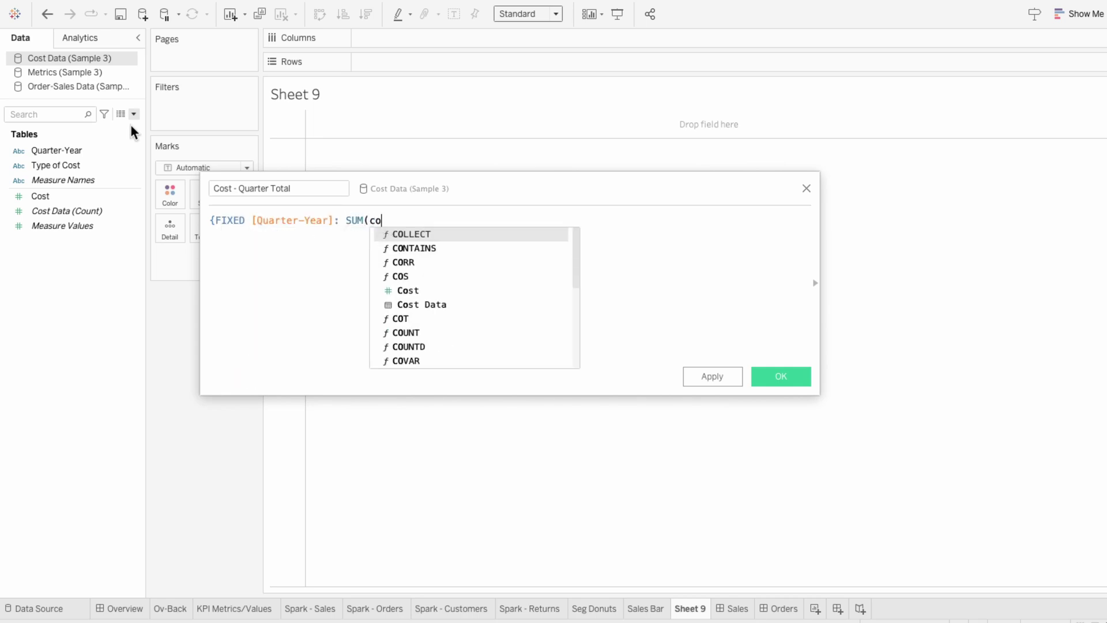
{"action": "type", "text": "st"}
{"action": "key", "text": "Return"}
{"action": "type", "text": ")}"}
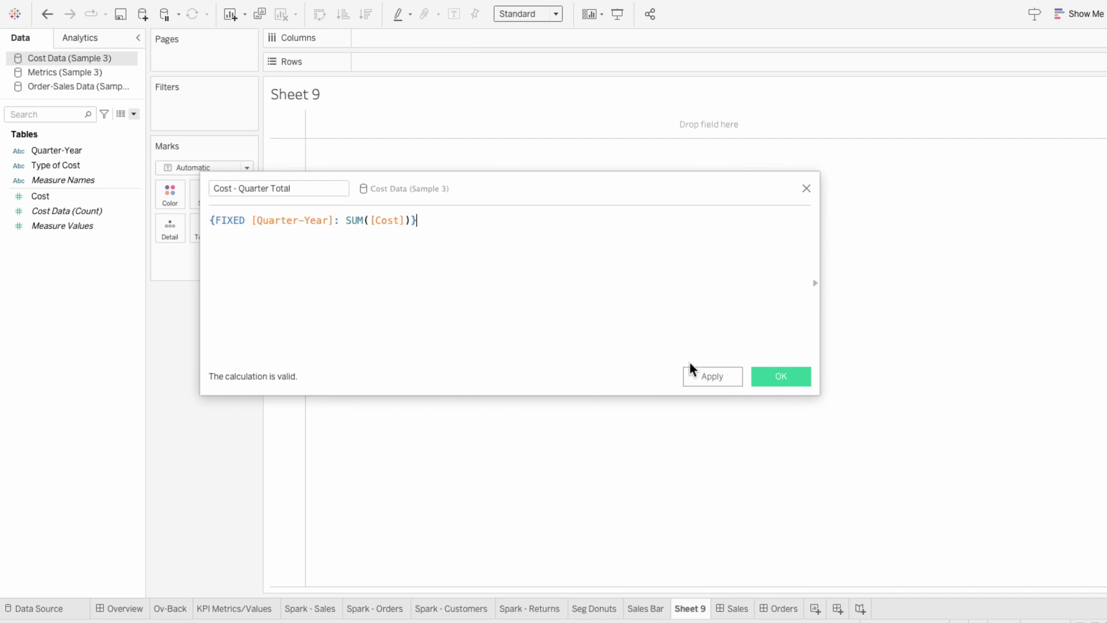
{"action": "left_click", "coordinate": [772, 375]}
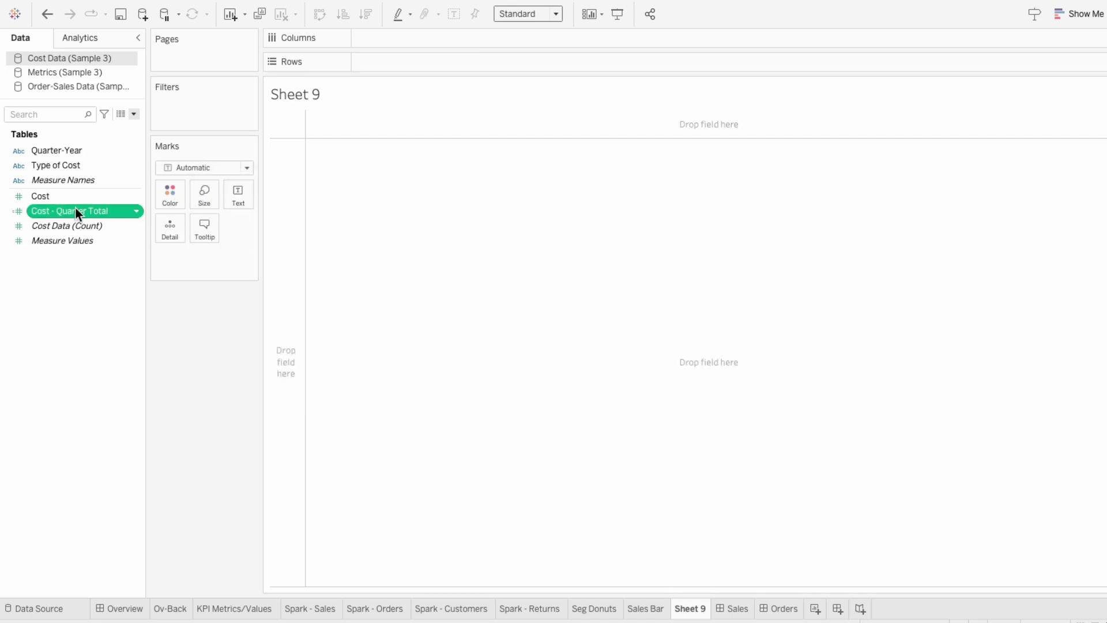
- Create a calculated field Net in Order-Sales Data: [Sales - Quarter Total] - SUM([Cost Data (Sample 3)].[Cost - Quarter Total])
{"action": "left_click", "coordinate": [87, 84]}
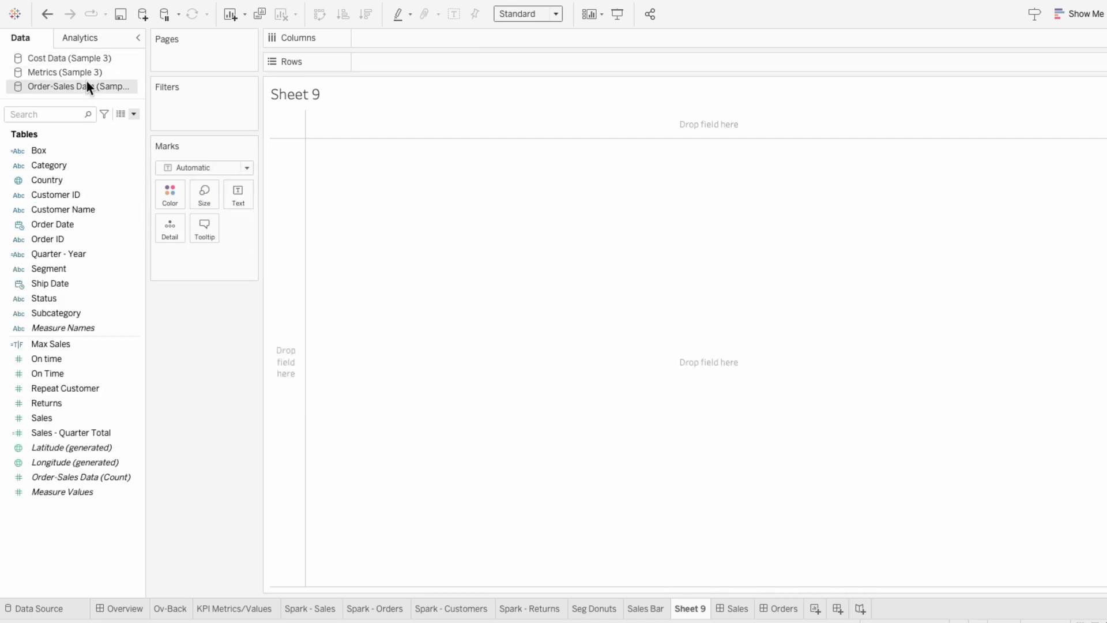
{"action": "left_click", "coordinate": [133, 113]}
{"action": "left_click", "coordinate": [126, 128]}
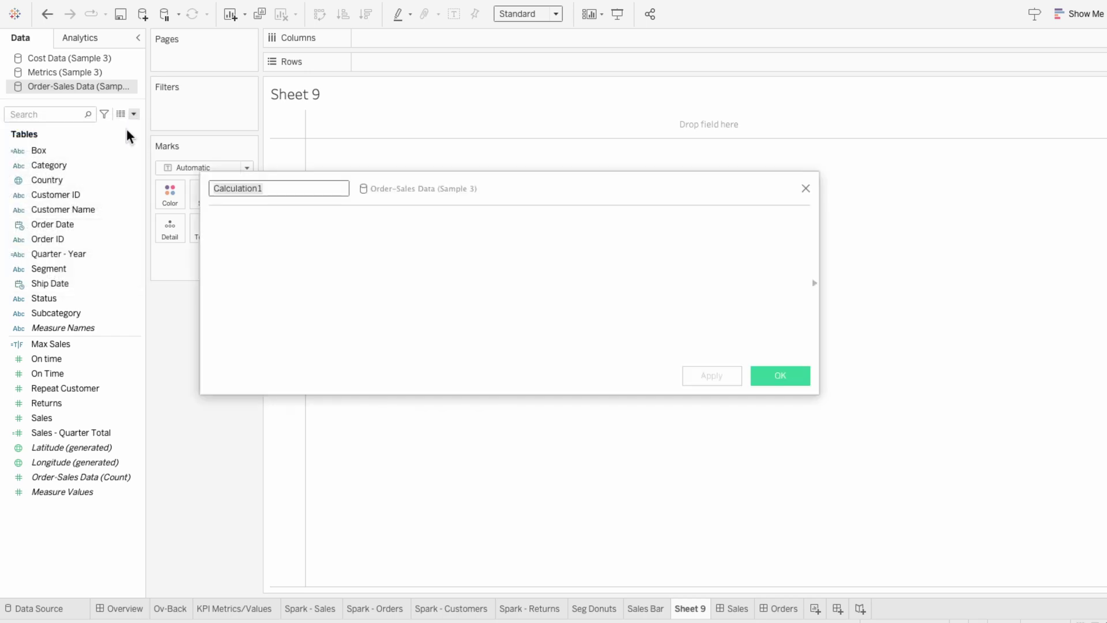
{"action": "type", "text": "Net"}
{"action": "key", "text": "Tab"}
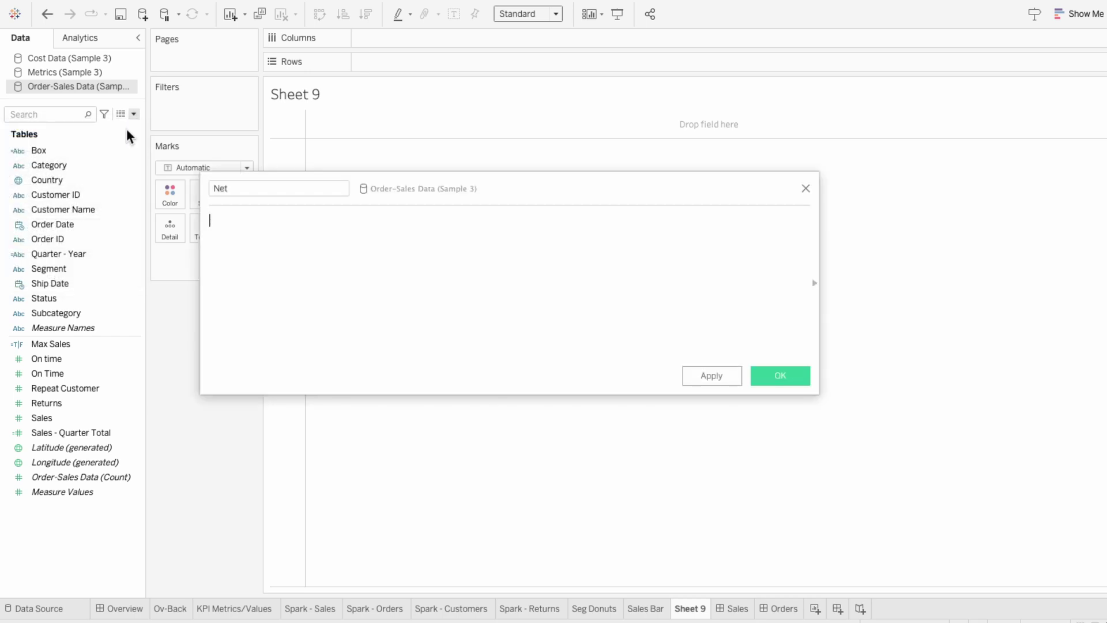
{"action": "type", "text": "sales"}
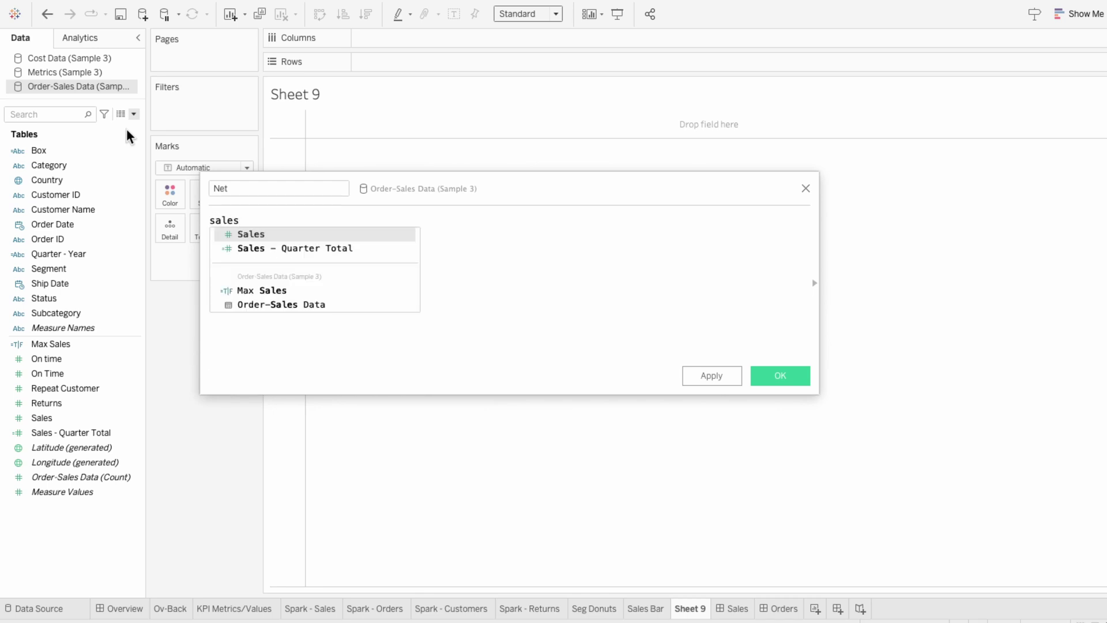
{"action": "key", "text": "Down"}
{"action": "key", "text": "Return"}
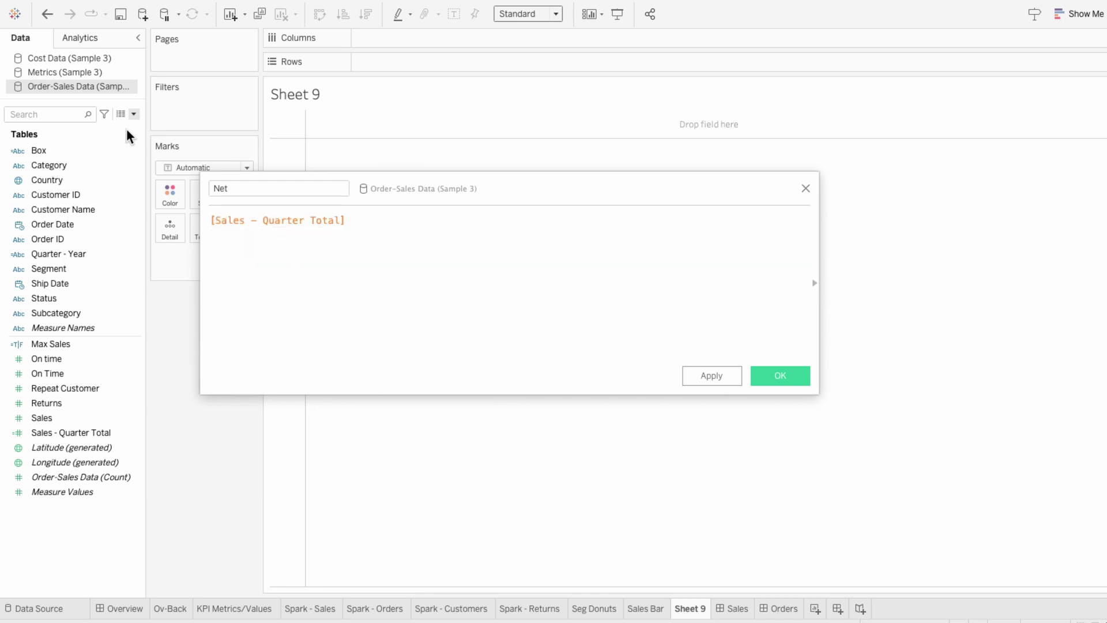
{"action": "type", "text": "- cost"}
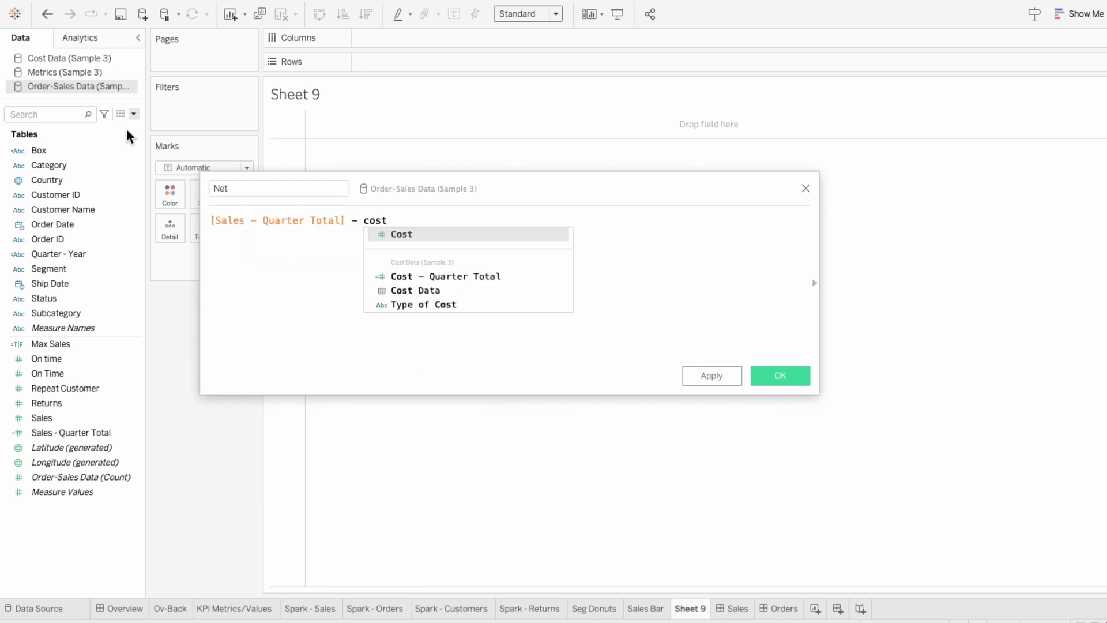
{"action": "key", "text": "Down"}
{"action": "key", "text": "Down"}
{"action": "key", "text": "Up"}
{"action": "key", "text": "Return"}
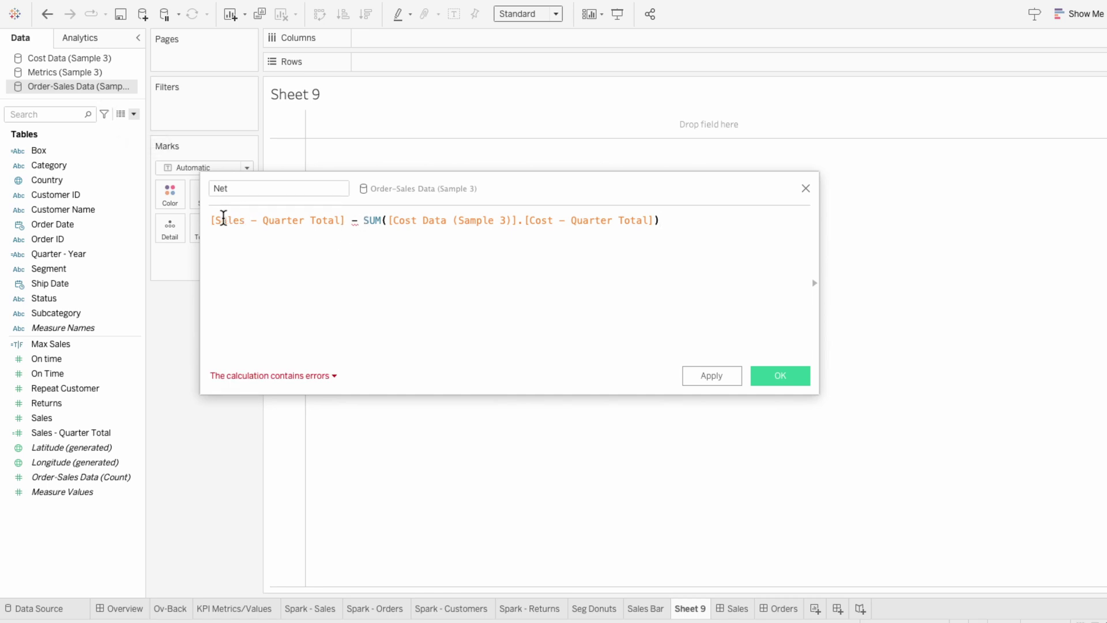
- Wrap Sales - Quarter Total in SUM() within the Net formula and save the calculation
{"action": "mouse_move", "coordinate": [354, 218]}
{"action": "type", "text": "SUM("}
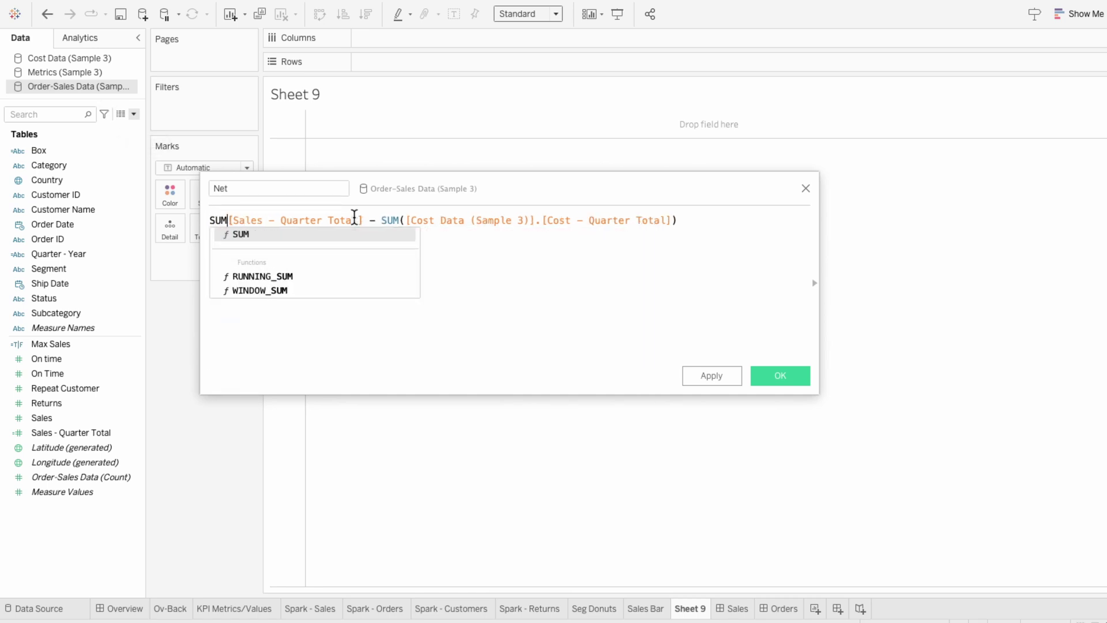
{"action": "left_click", "coordinate": [354, 219]}
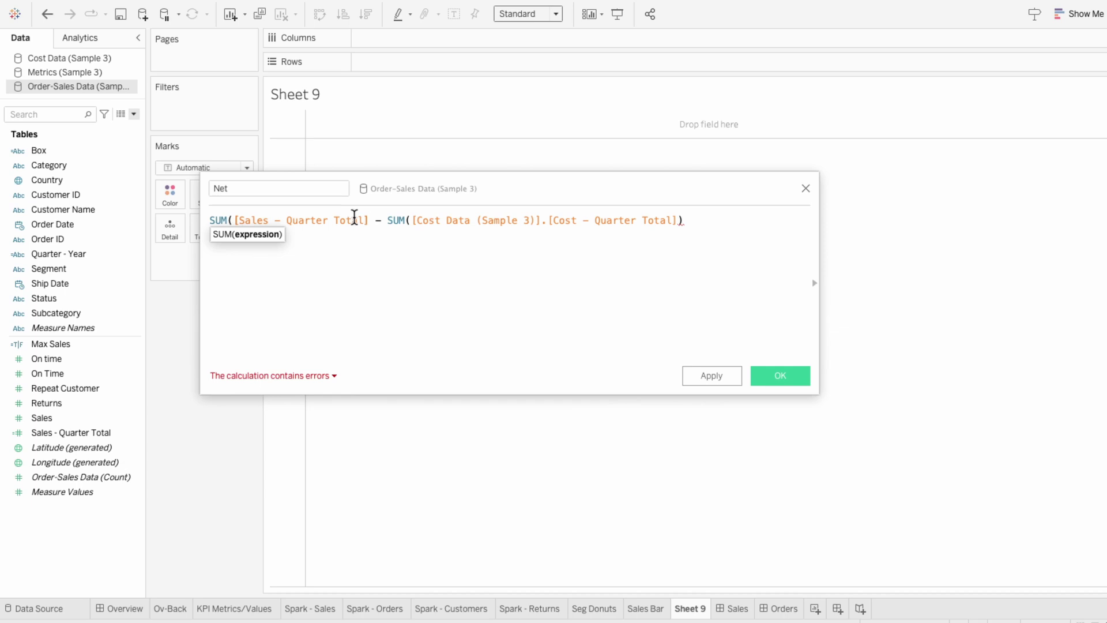
{"action": "type", "text": ")"}
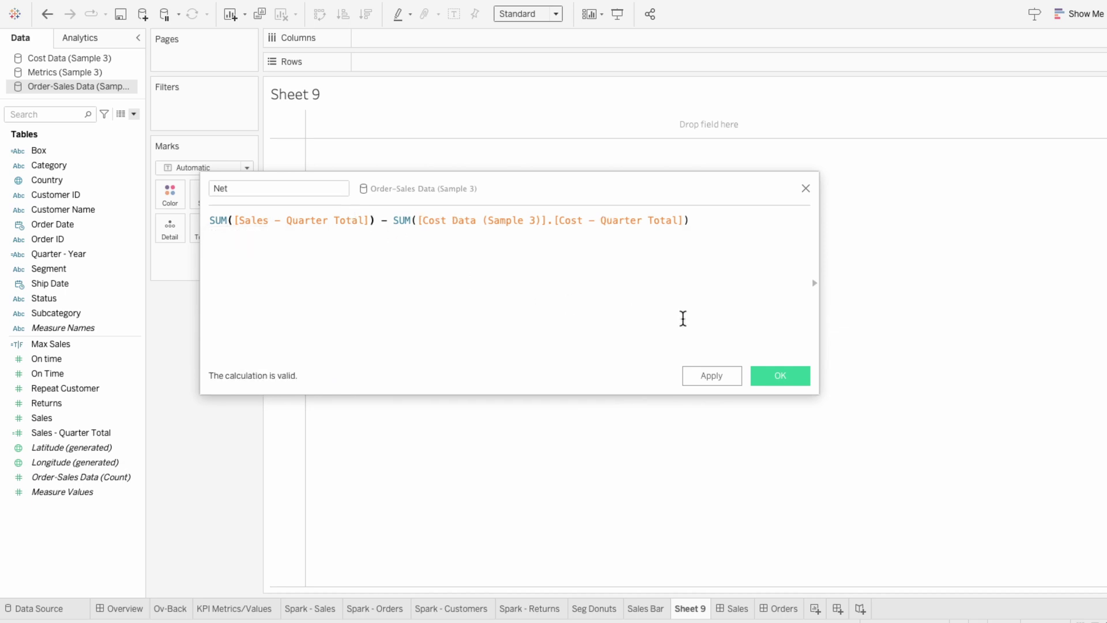
{"action": "left_click", "coordinate": [764, 376]}
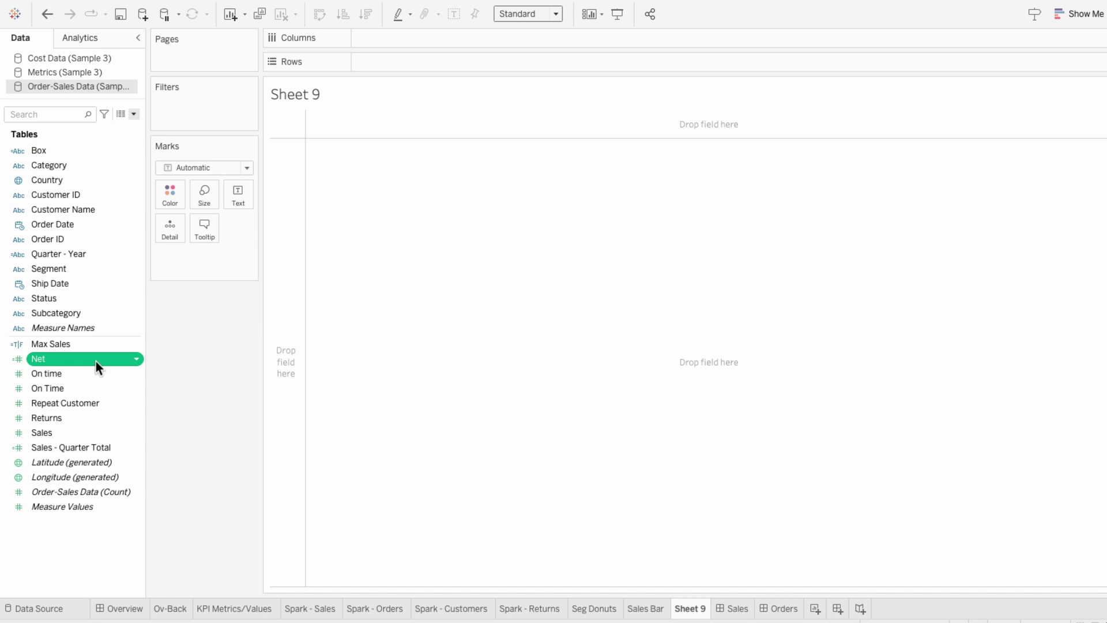
- Plot Sales - Quarter Total and Net as rows, with Quarter - Year across the columns
{"action": "double_click", "coordinate": [93, 446]}
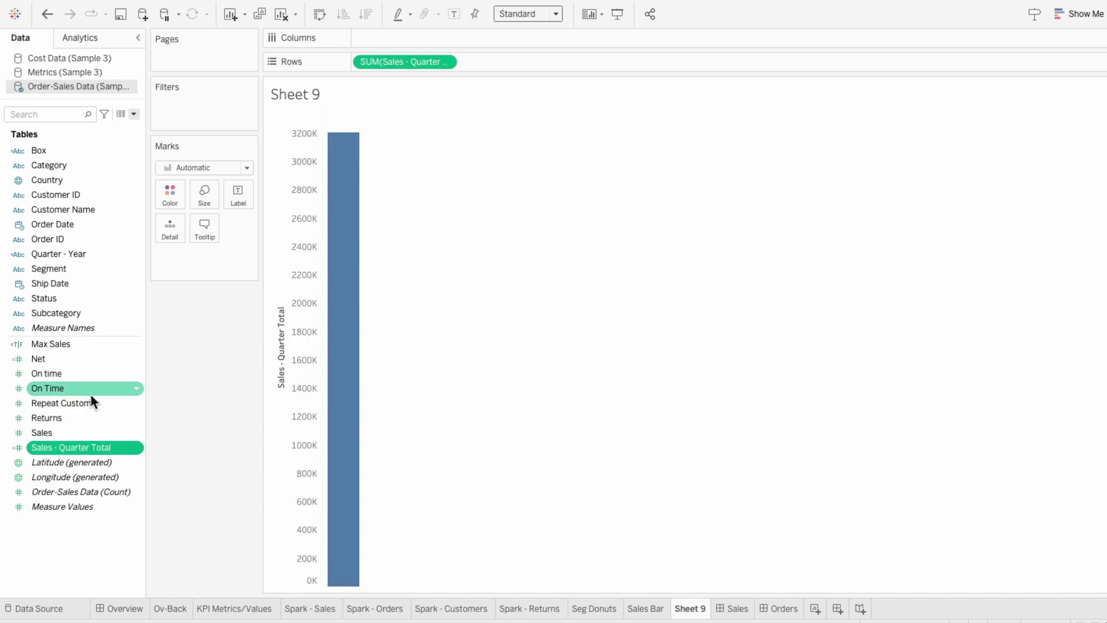
{"action": "left_click", "coordinate": [84, 361]}
{"action": "left_click_drag", "start_coordinate": [87, 360], "coordinate": [513, 57]}
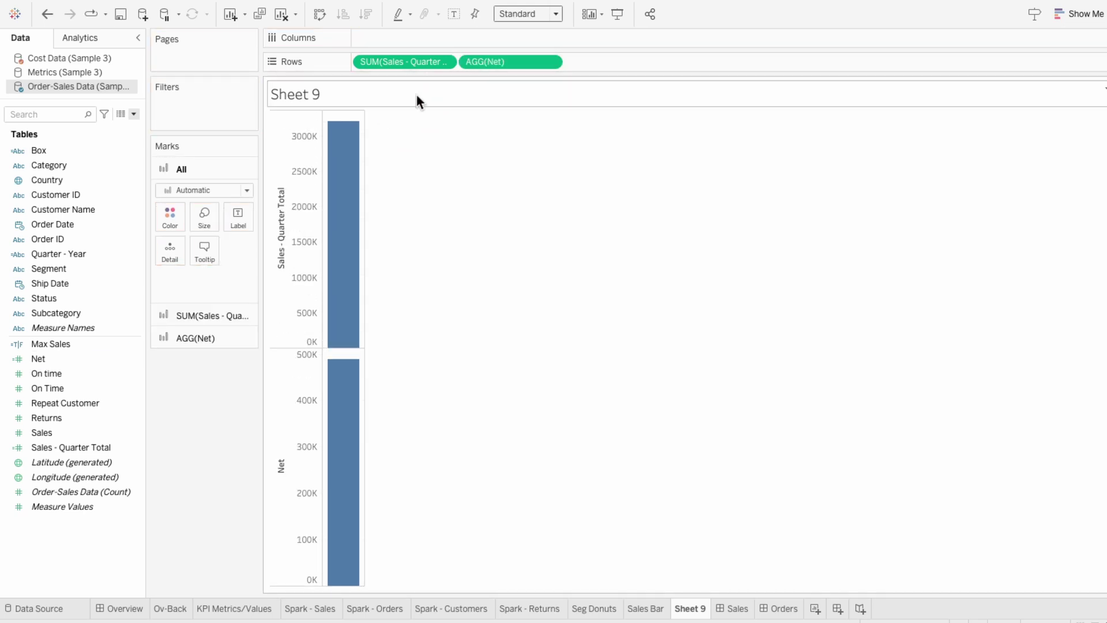
{"action": "left_click_drag", "start_coordinate": [58, 253], "coordinate": [425, 34]}
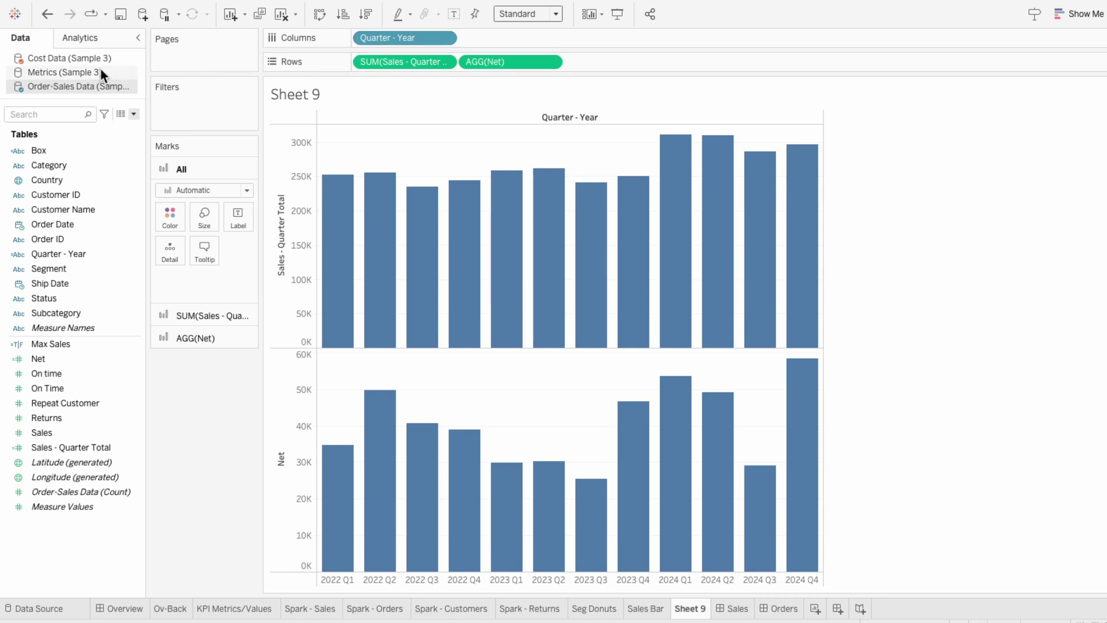
- Add Cost - Quarter Total from Cost Data to the rows for comparison, and remove it and Sales - Quarter Total so only Net remains
{"action": "left_click", "coordinate": [74, 56]}
{"action": "mouse_move", "coordinate": [62, 207]}
{"action": "left_mouse_down"}
{"action": "mouse_move", "coordinate": [527, 100]}
{"action": "mouse_move", "coordinate": [600, 63]}
{"action": "left_mouse_up"}
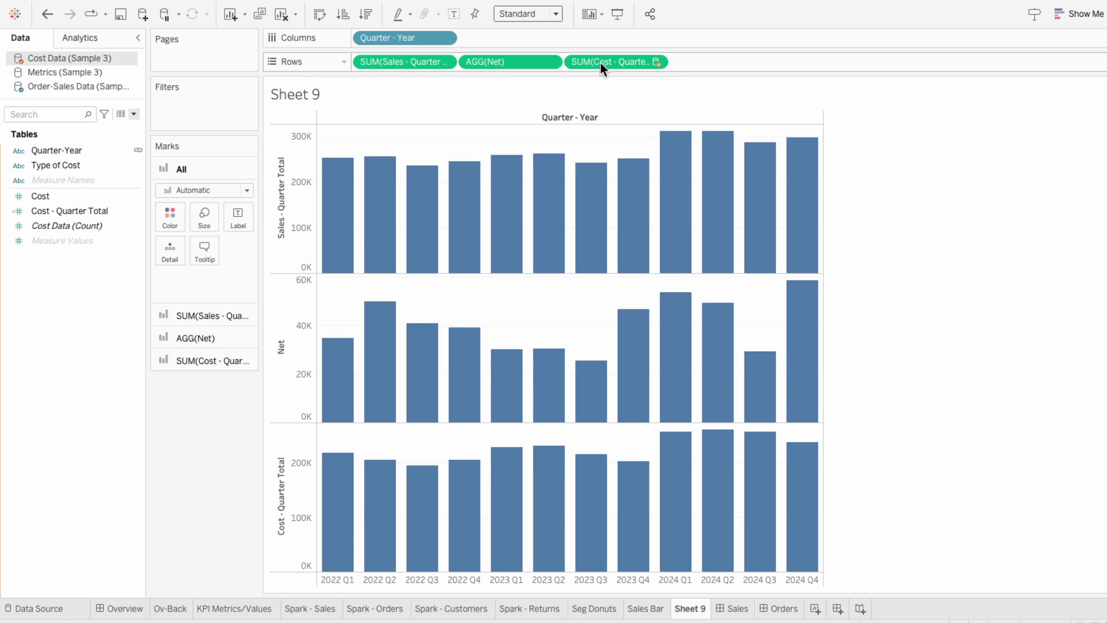
{"action": "left_click", "coordinate": [600, 63]}
{"action": "key", "text": "Delete"}
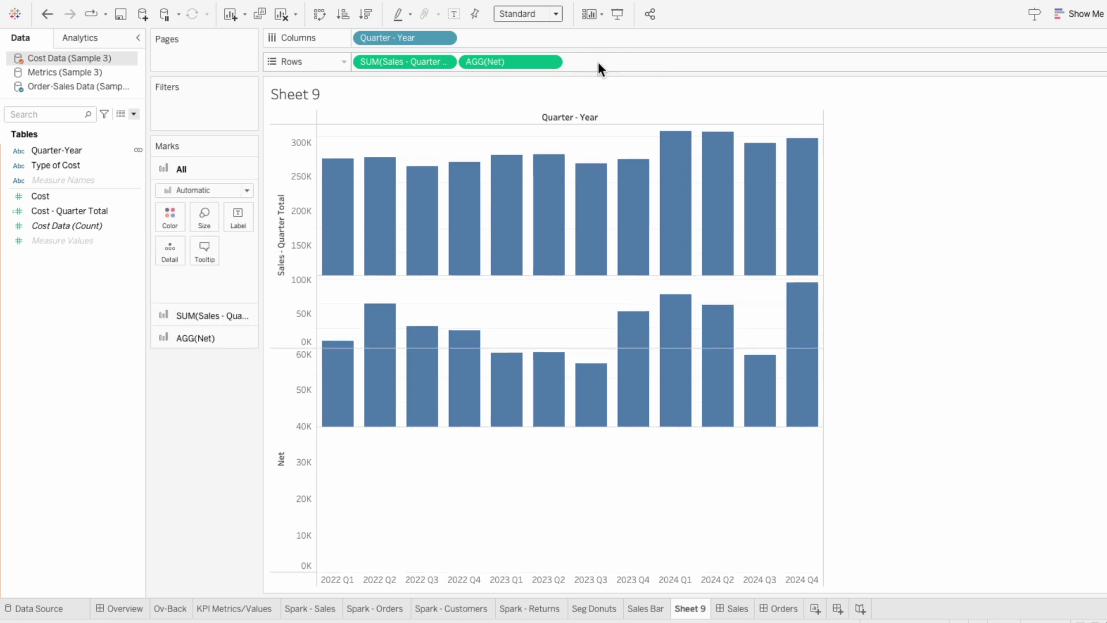
{"action": "left_click", "coordinate": [418, 61]}
{"action": "key", "text": "Delete"}
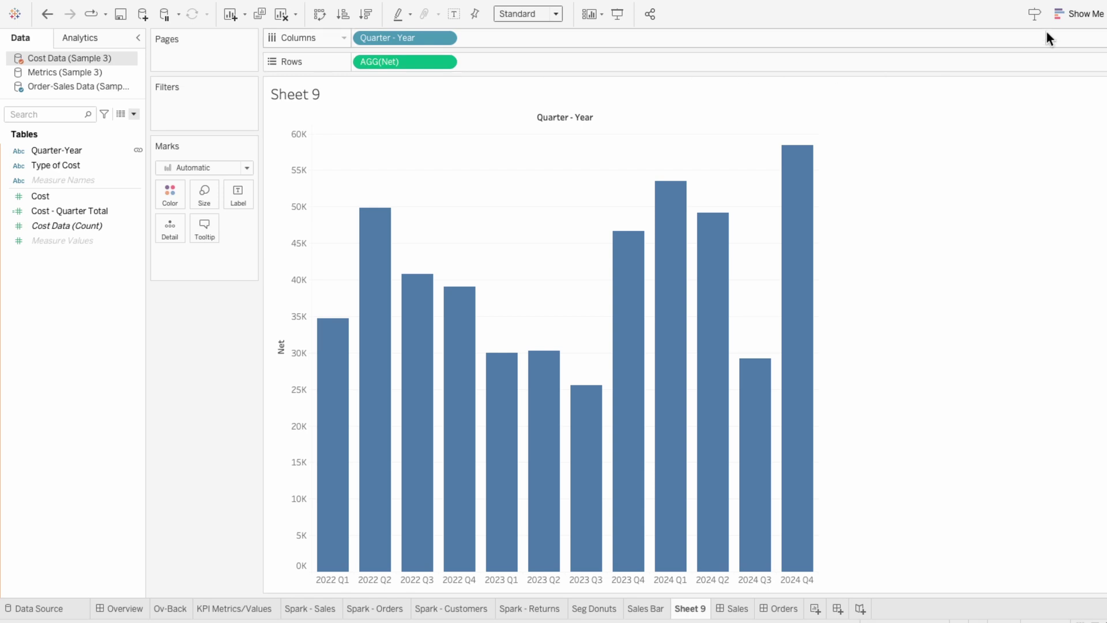
- Convert the Net bar chart to a text table and swap rows and columns to run the quarters horizontally
{"action": "left_click", "coordinate": [1074, 13]}
{"action": "left_click", "coordinate": [998, 57]}
{"action": "left_click", "coordinate": [1080, 15]}
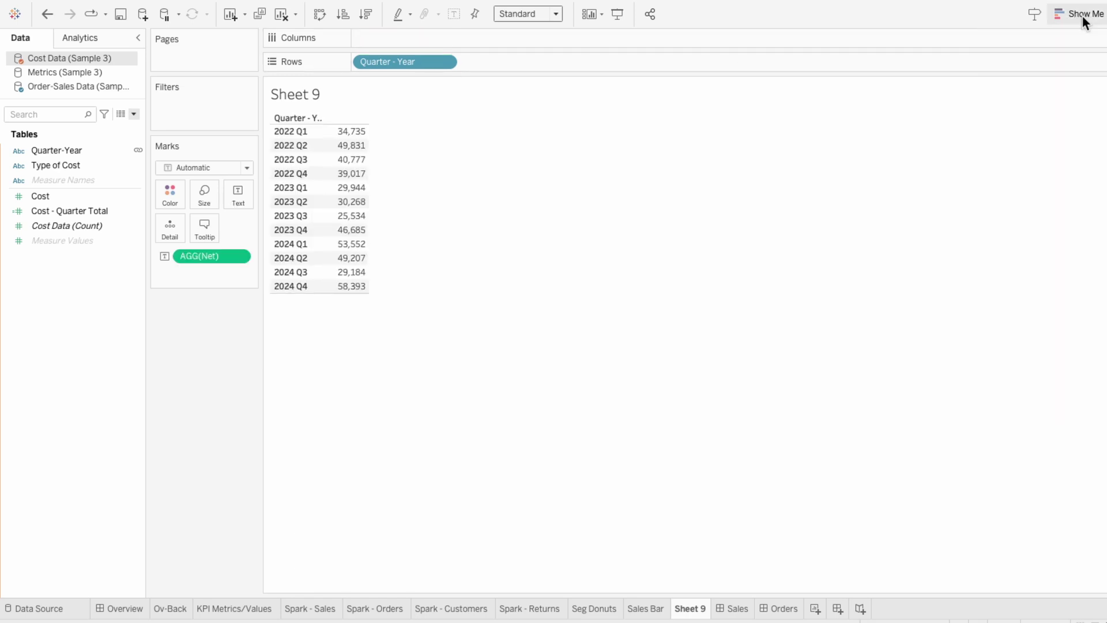
{"action": "left_click", "coordinate": [319, 14]}
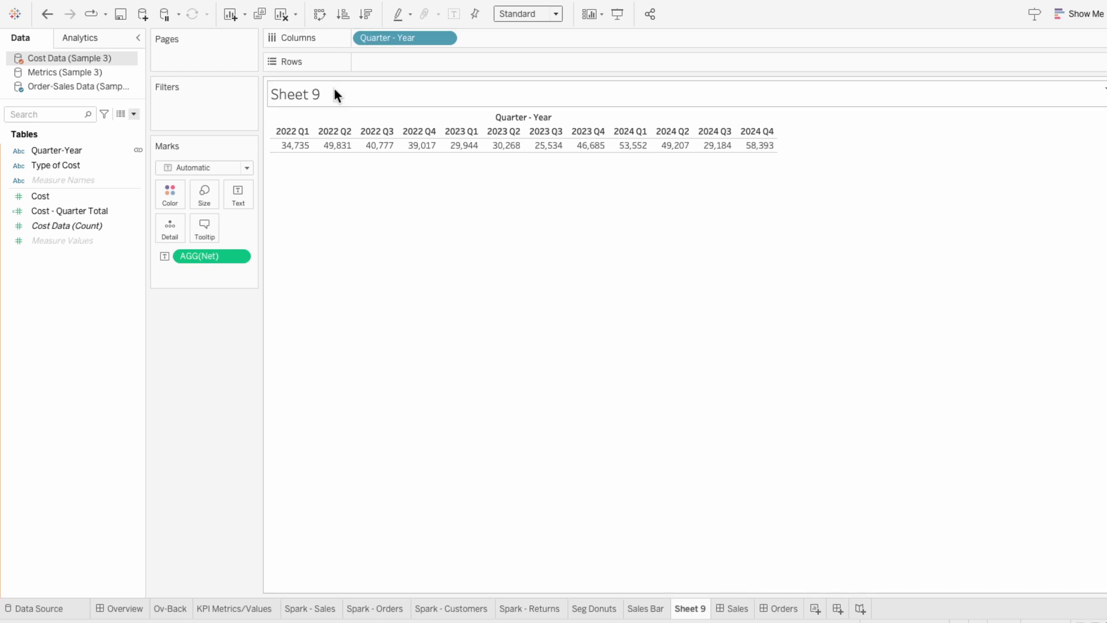
- Hide the Quarter - Year headers of the Net table and set the default worksheet shading to None
{"action": "right_click", "coordinate": [340, 128]}
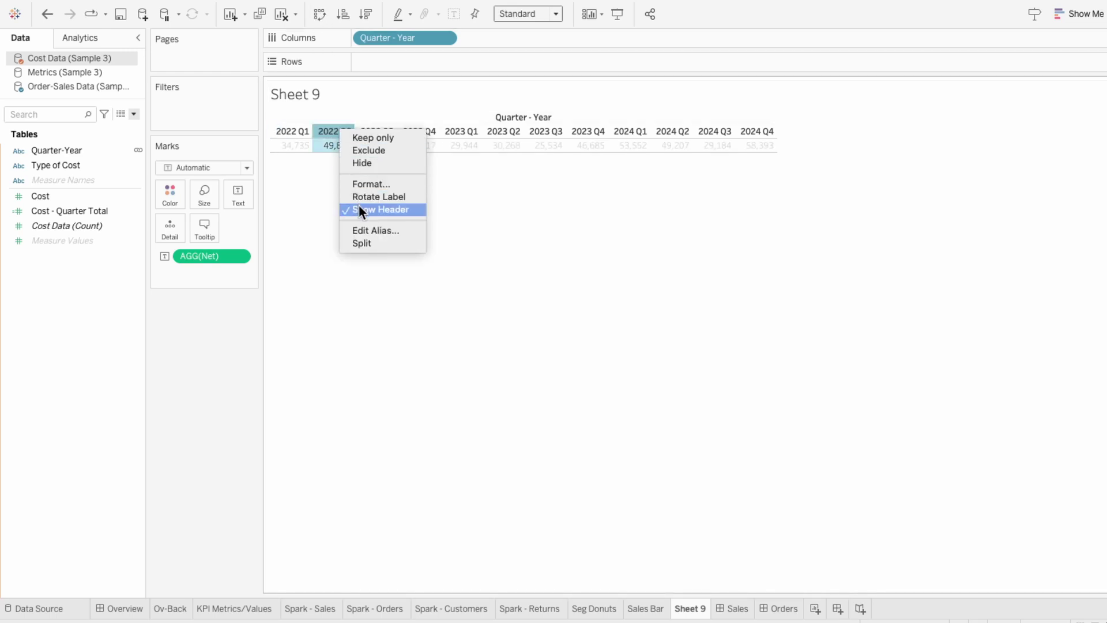
{"action": "left_click", "coordinate": [358, 205]}
{"action": "right_click", "coordinate": [340, 117]}
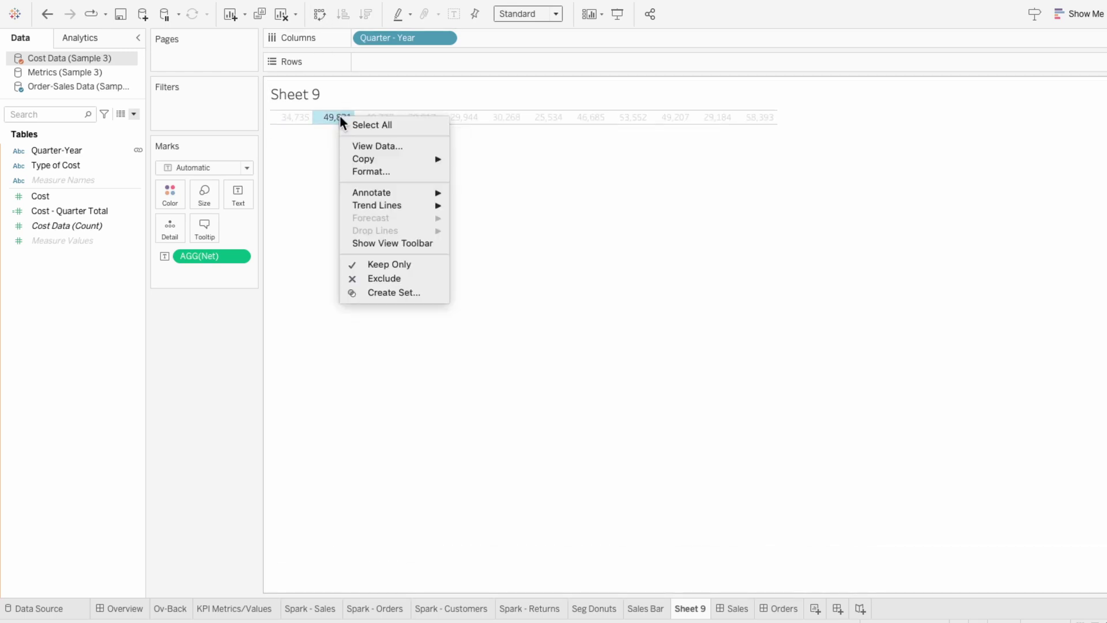
{"action": "left_click", "coordinate": [355, 172]}
{"action": "left_click", "coordinate": [51, 62]}
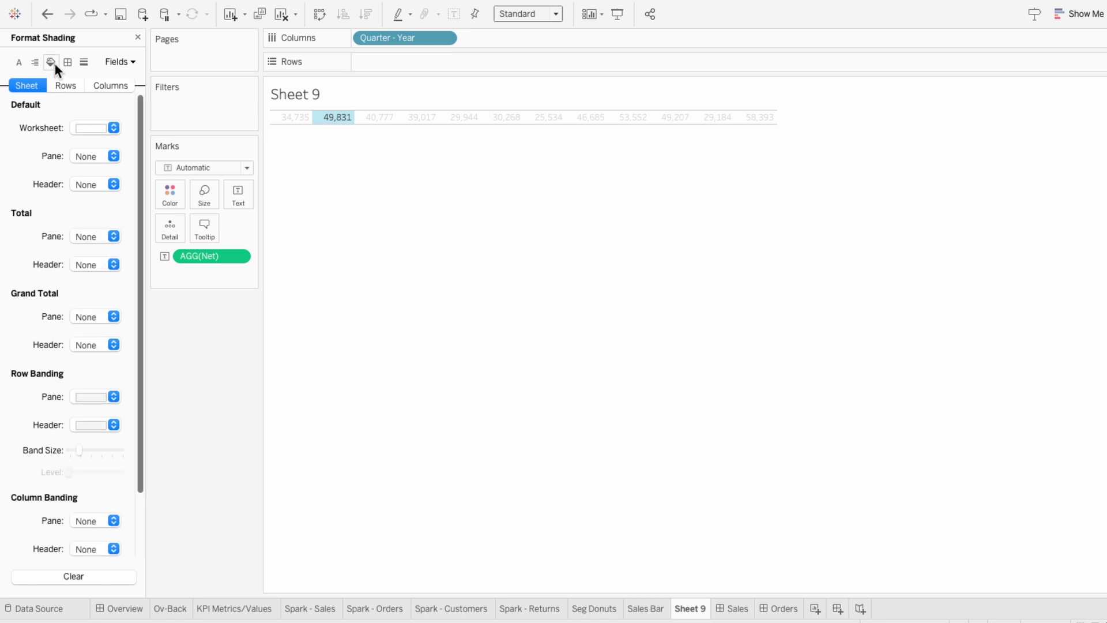
{"action": "left_click", "coordinate": [92, 129]}
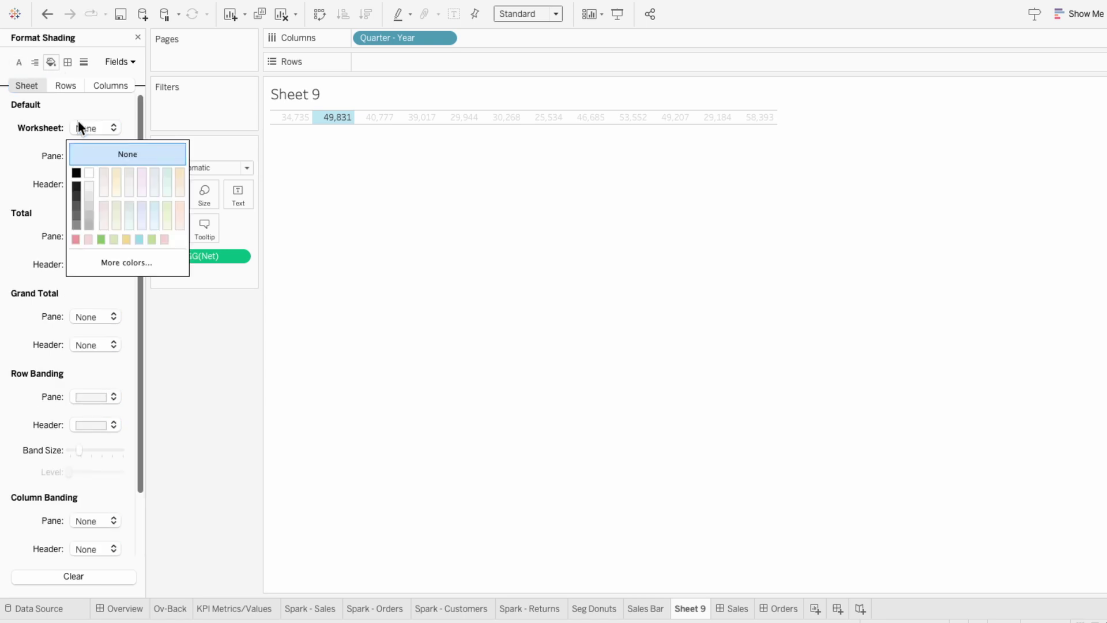
- Set the row divider borders to None for the pane and header of the Net table
{"action": "left_click", "coordinate": [77, 87]}
{"action": "left_click", "coordinate": [68, 62]}
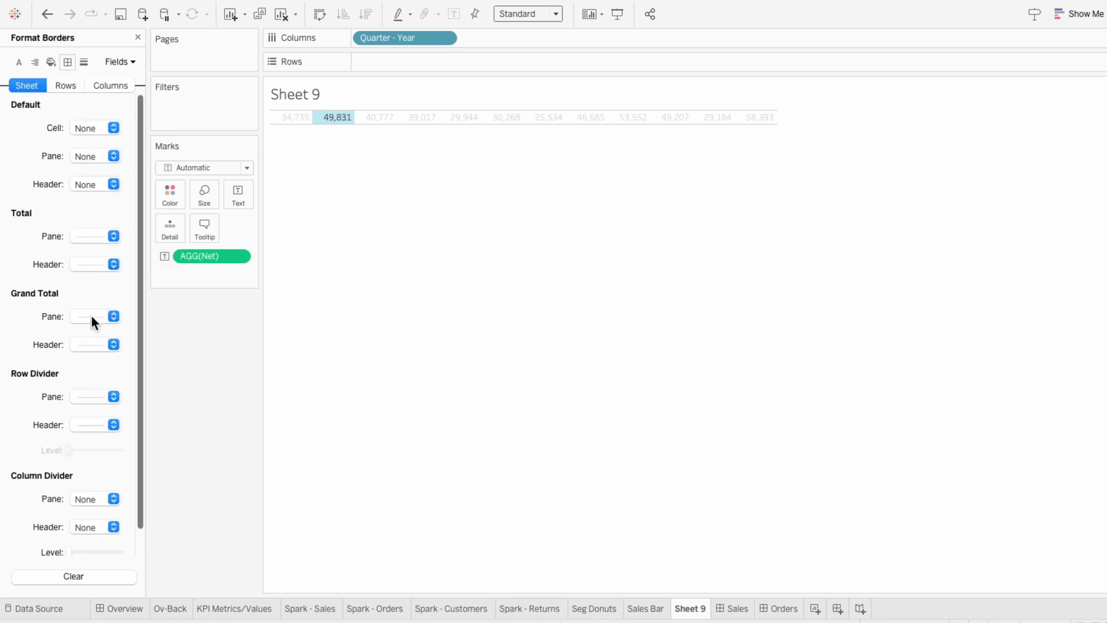
{"action": "left_click", "coordinate": [93, 399]}
{"action": "left_click", "coordinate": [98, 417]}
{"action": "left_click", "coordinate": [53, 387]}
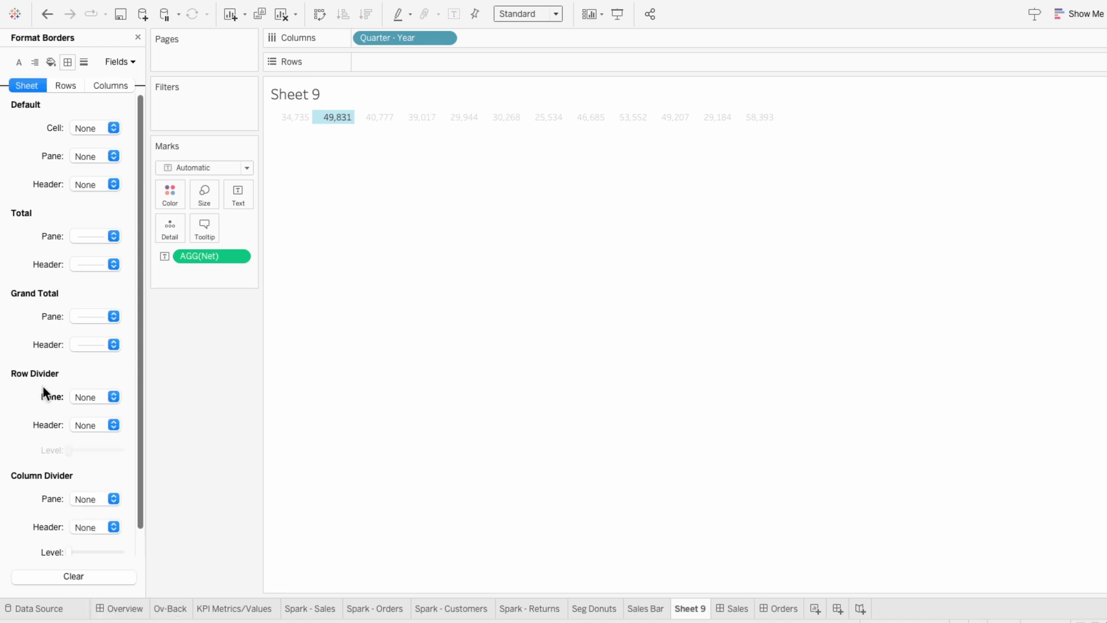
{"action": "left_click", "coordinate": [137, 38]}
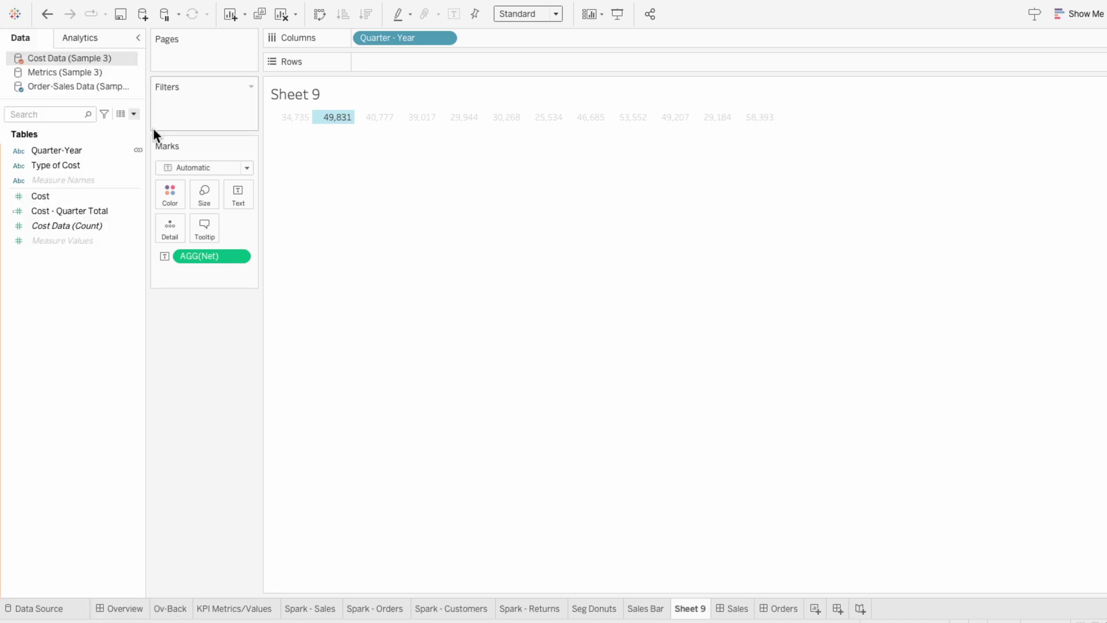
- Format the Net values as custom currency with 0 decimal places and display units of Thousands (K)
{"action": "right_click", "coordinate": [195, 255]}
{"action": "left_click", "coordinate": [220, 312]}
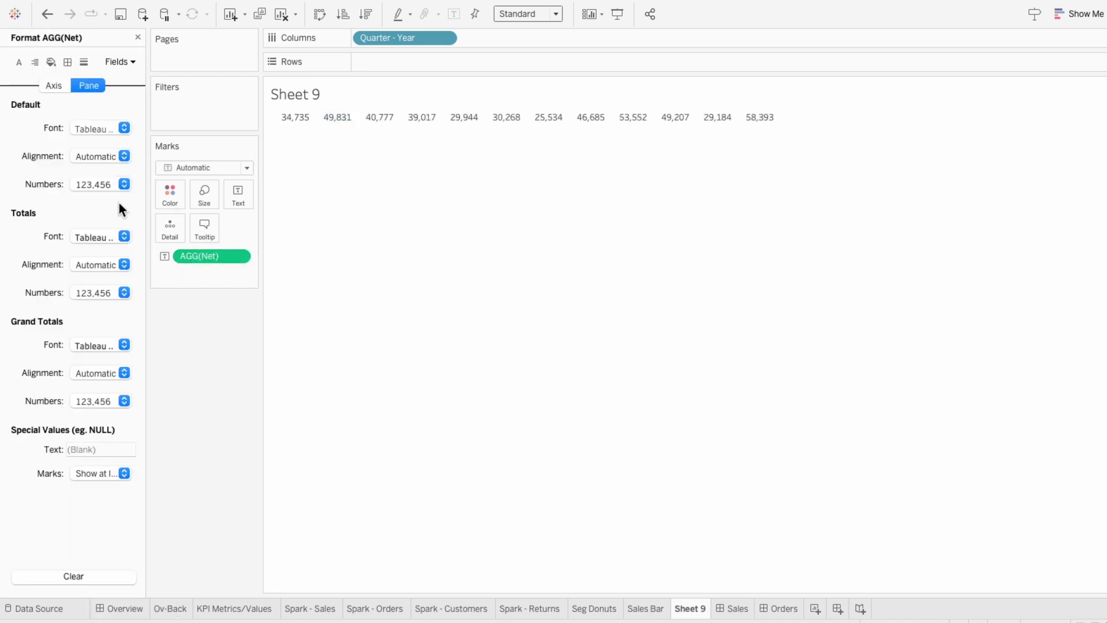
{"action": "left_click", "coordinate": [95, 184]}
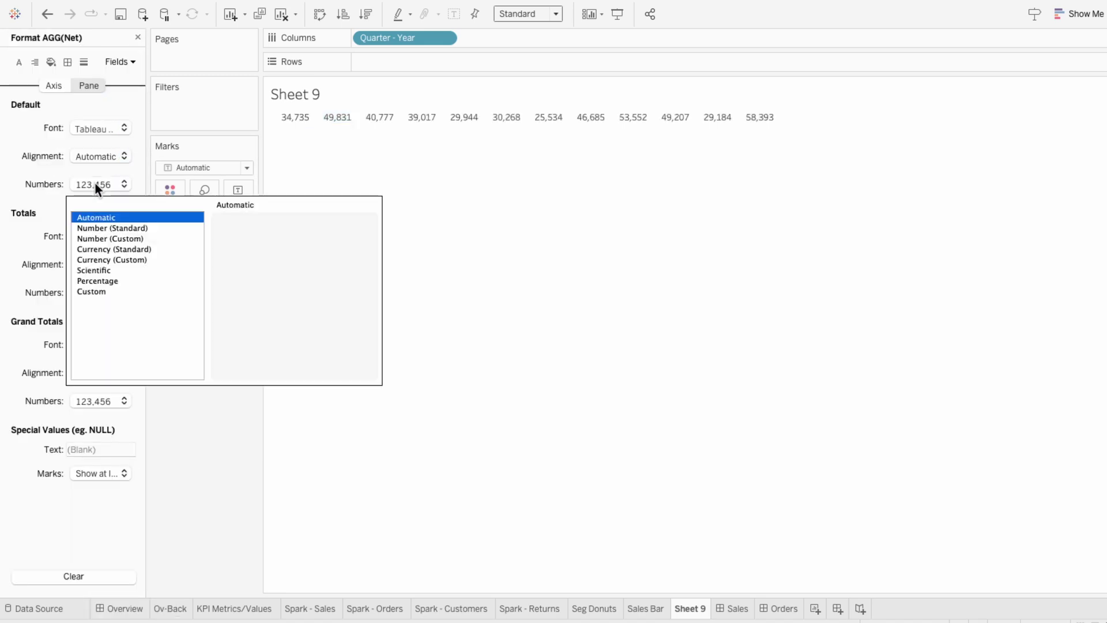
{"action": "left_click", "coordinate": [112, 257]}
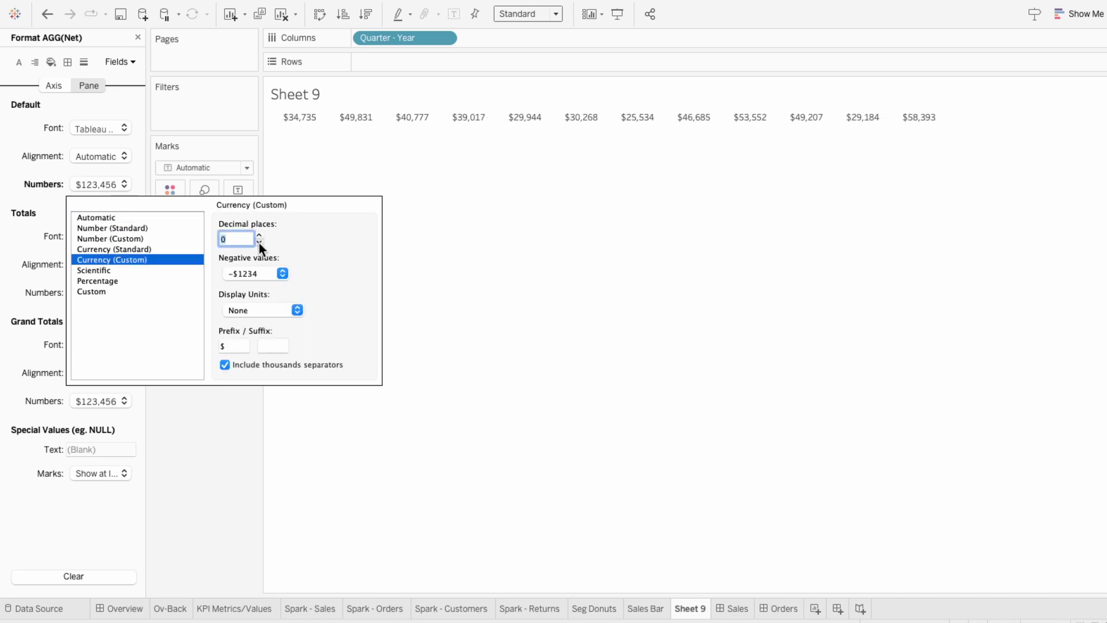
{"action": "left_click", "coordinate": [262, 309]}
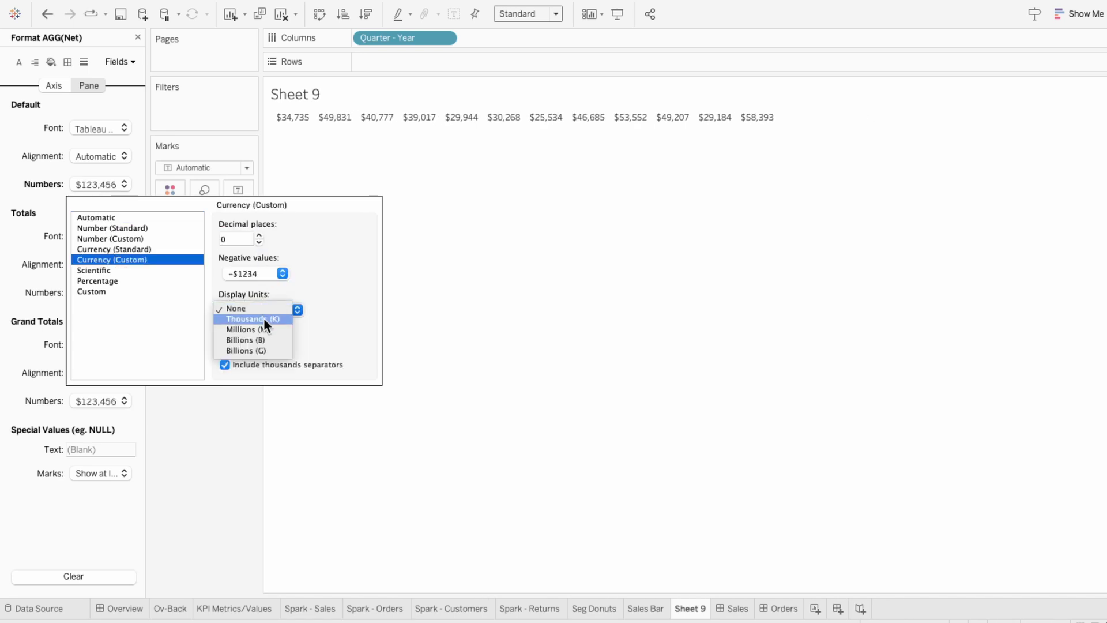
{"action": "left_click", "coordinate": [264, 319]}
{"action": "left_click", "coordinate": [484, 343]}
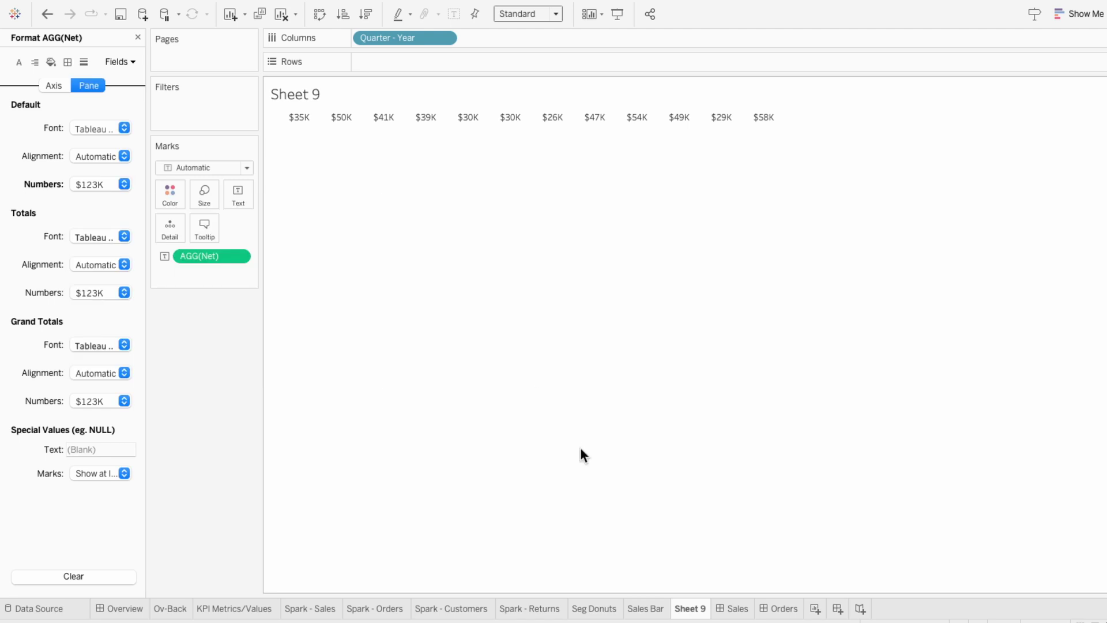
- Rename Sheet 9 as Net
{"action": "double_click", "coordinate": [689, 608]}
{"action": "type", "text": "Net"}
{"action": "key", "text": "Return"}
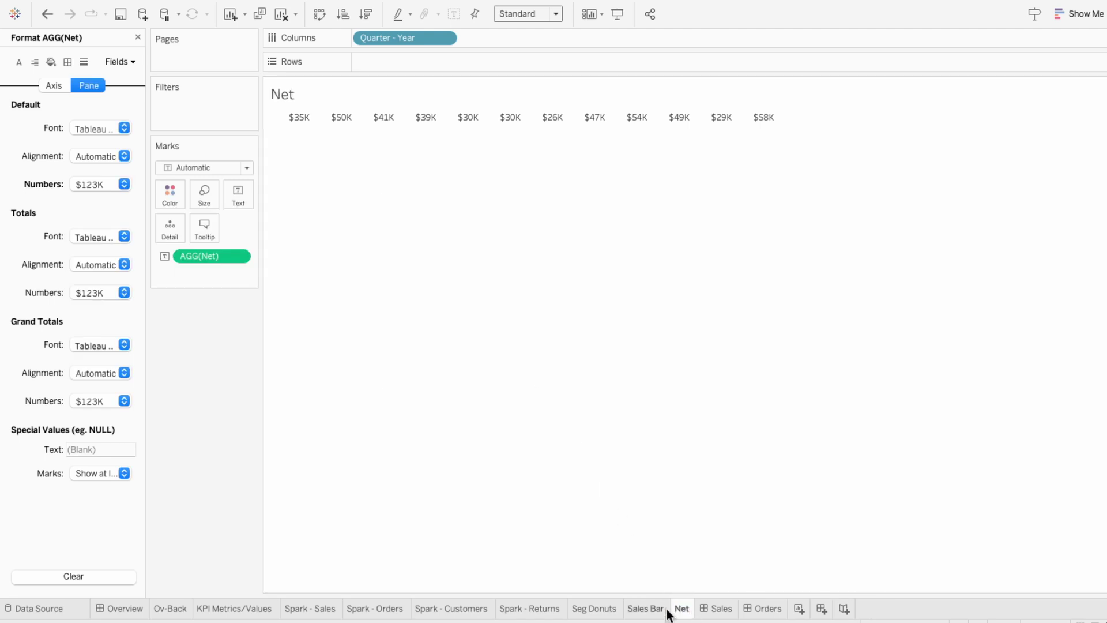
{"action": "left_click", "coordinate": [655, 609]}
{"action": "left_click", "coordinate": [680, 610]}
- Add a new worksheet and name it Cost Bar
{"action": "left_click", "coordinate": [799, 608]}
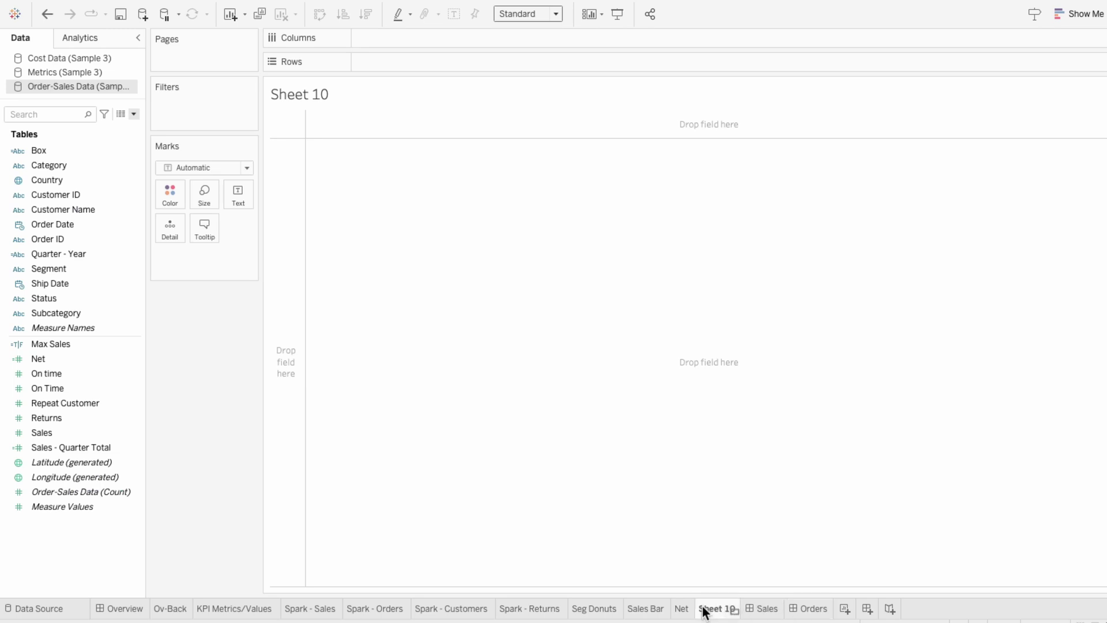
{"action": "double_click", "coordinate": [709, 609]}
{"action": "type", "text": "Cost Bar"}
{"action": "key", "text": "Return"}
- From Cost Data, place Quarter-Year on the columns and Measure Values and Cost on the rows
{"action": "left_click", "coordinate": [68, 59]}
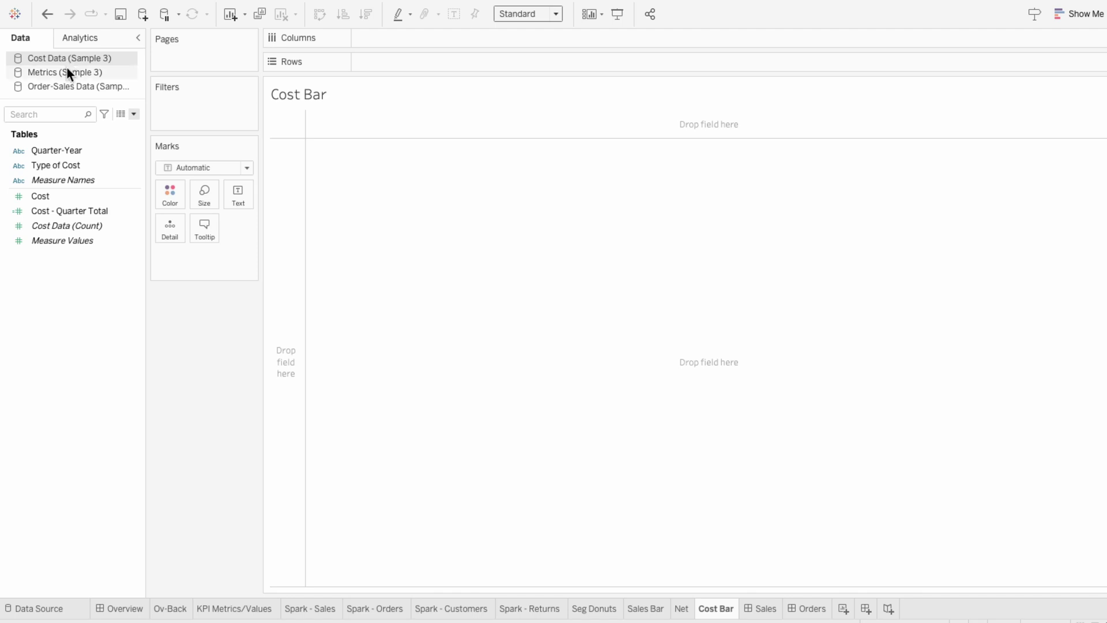
{"action": "left_click_drag", "start_coordinate": [53, 150], "coordinate": [357, 37]}
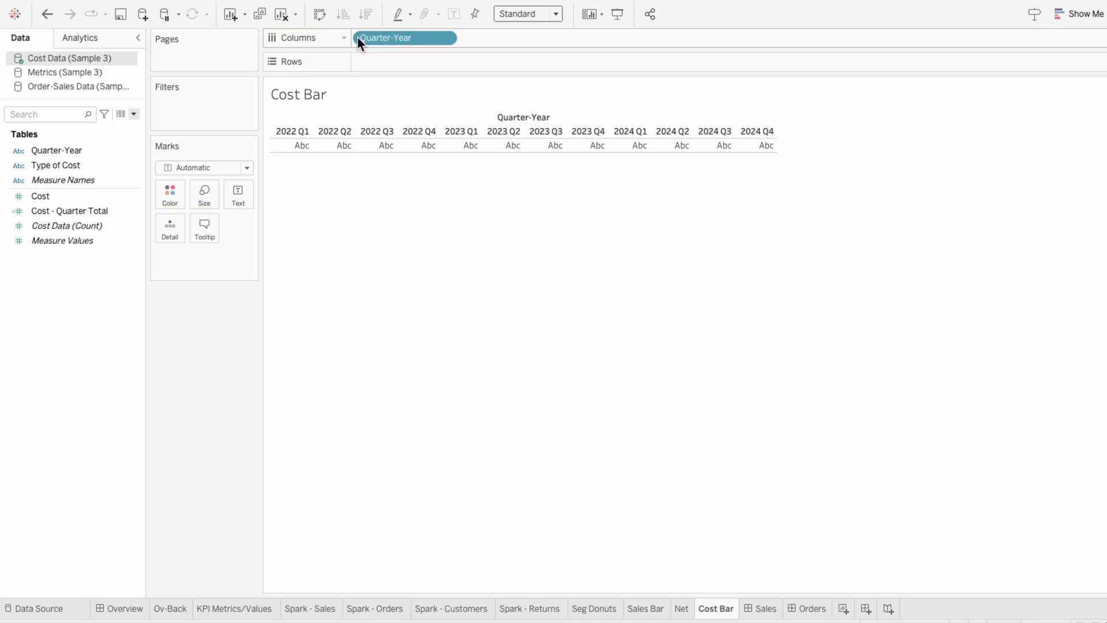
{"action": "left_click_drag", "start_coordinate": [79, 240], "coordinate": [389, 64]}
{"action": "left_click_drag", "start_coordinate": [91, 195], "coordinate": [497, 63]}
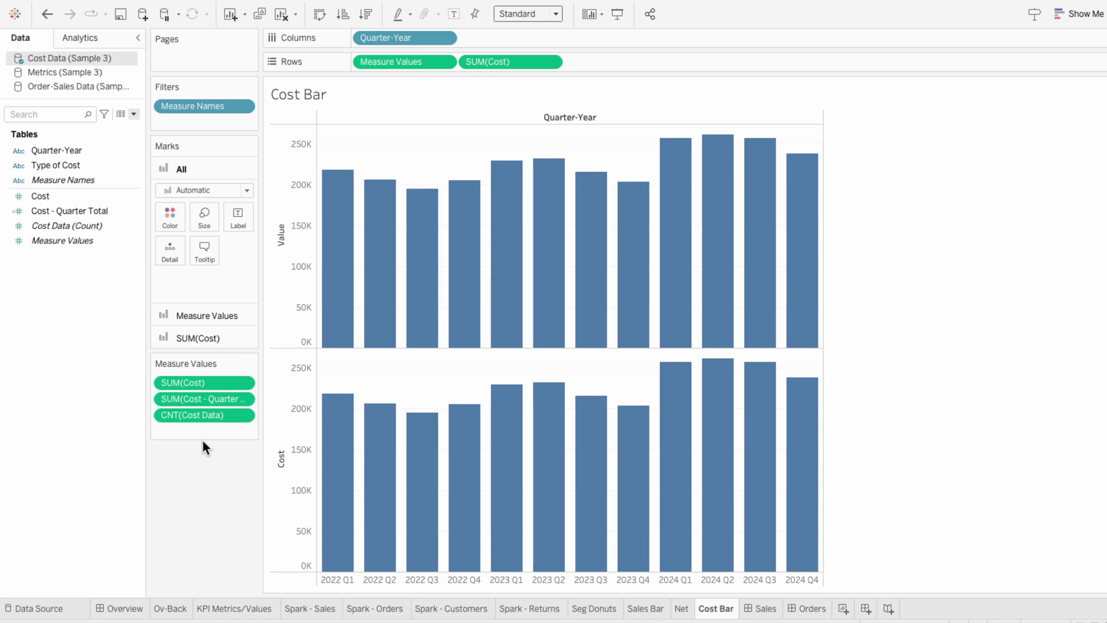
- Add a constant 0 to Measure Values and remove Cost - Quarter Total and the Cost Data count from it
{"action": "type", "text": "0"}
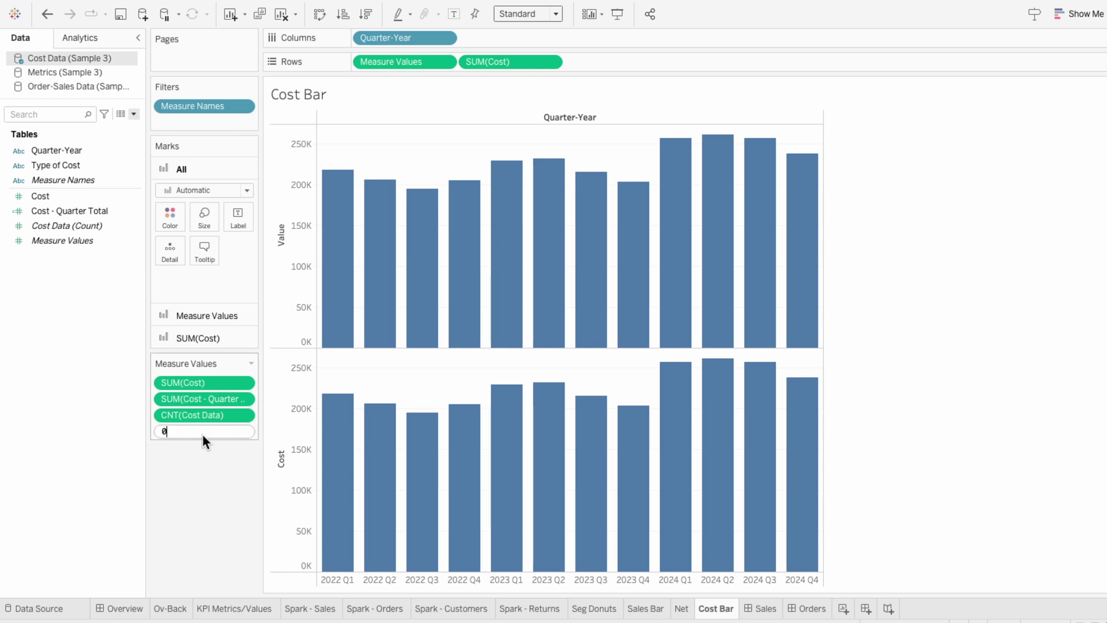
{"action": "key", "text": "Return"}
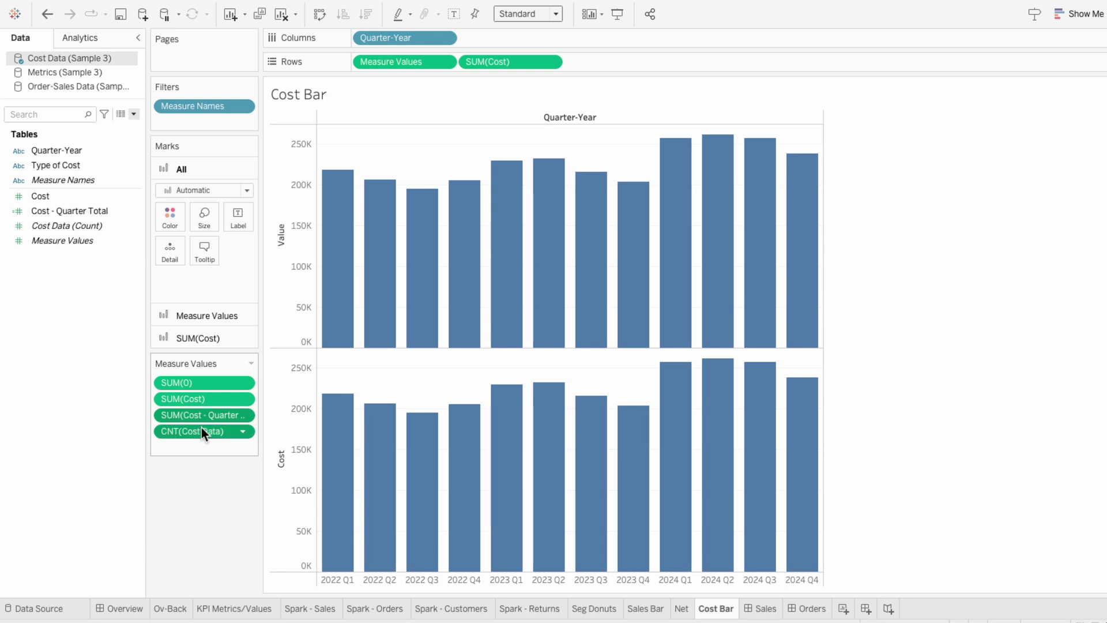
{"action": "key", "text": "Delete"}
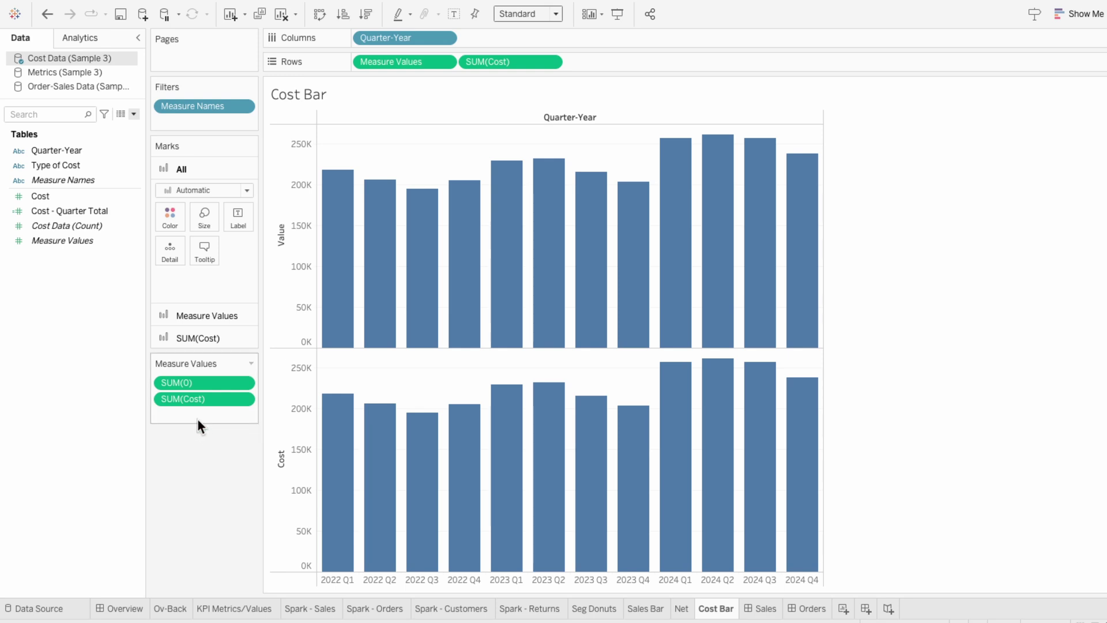
- Change the Cost measure to -SUM([Cost]) both in Measure Values and on the rows
{"action": "double_click", "coordinate": [162, 397]}
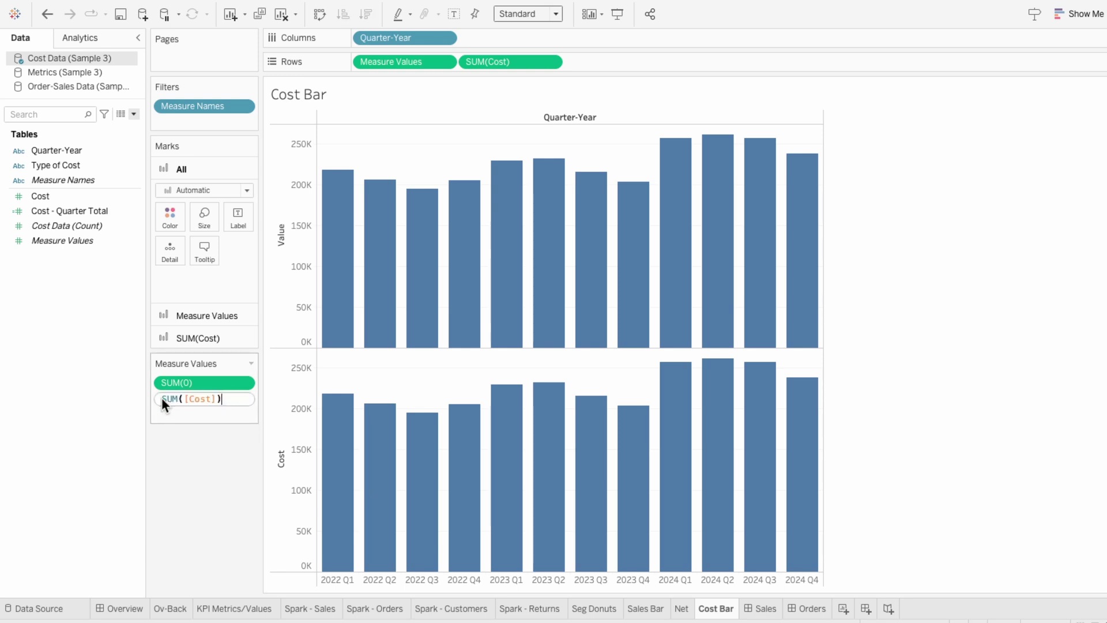
{"action": "key", "text": "Home"}
{"action": "type", "text": "-"}
{"action": "key", "text": "Return"}
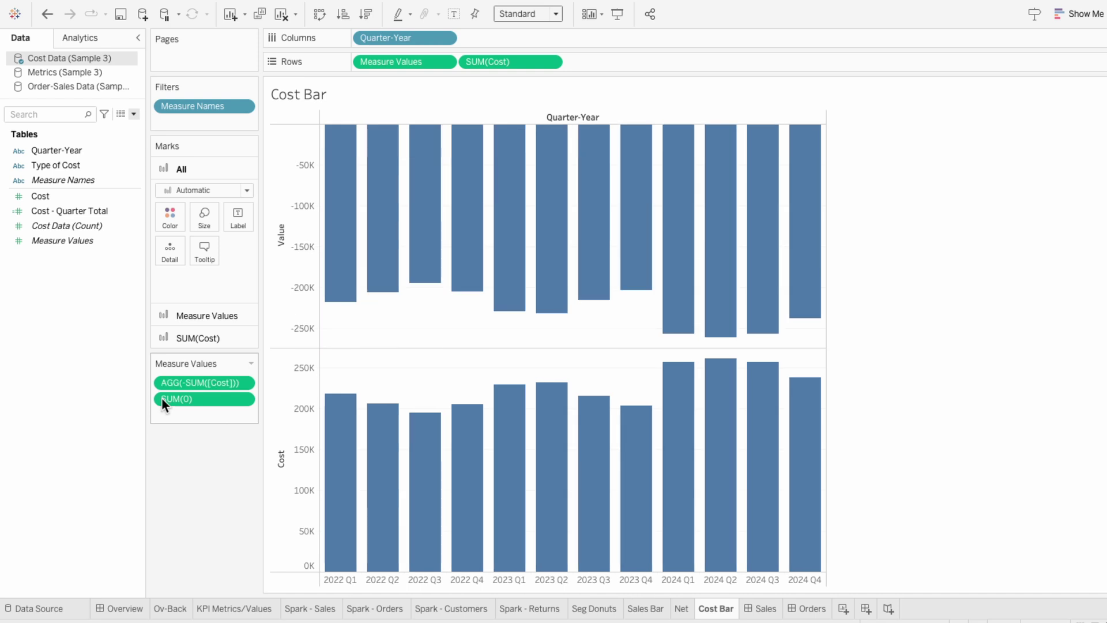
{"action": "mouse_move", "coordinate": [338, 279]}
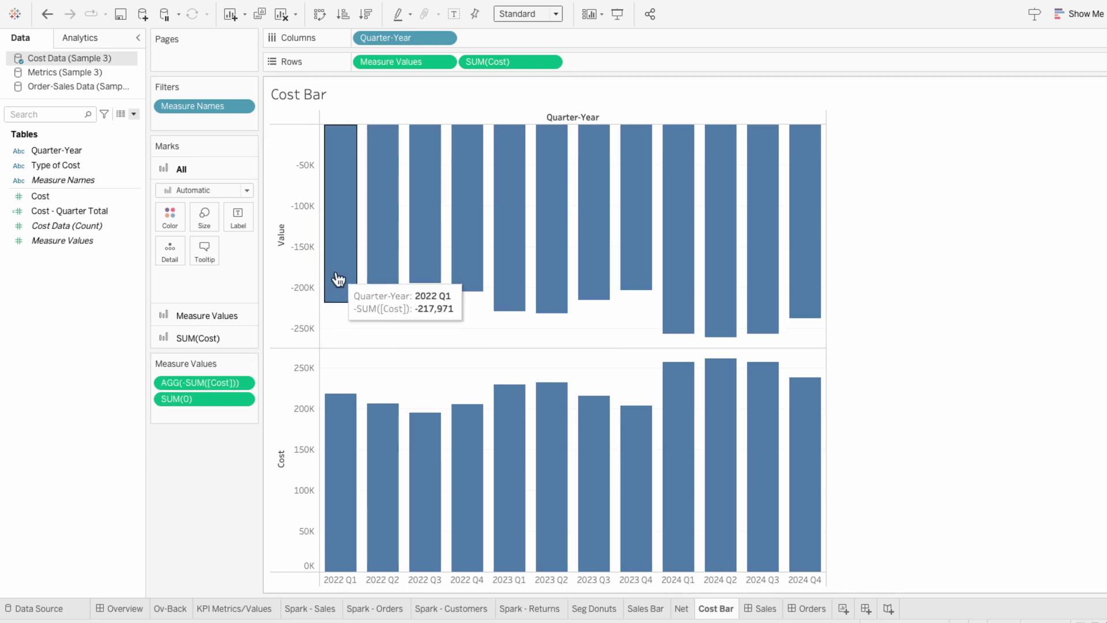
{"action": "double_click", "coordinate": [463, 63]}
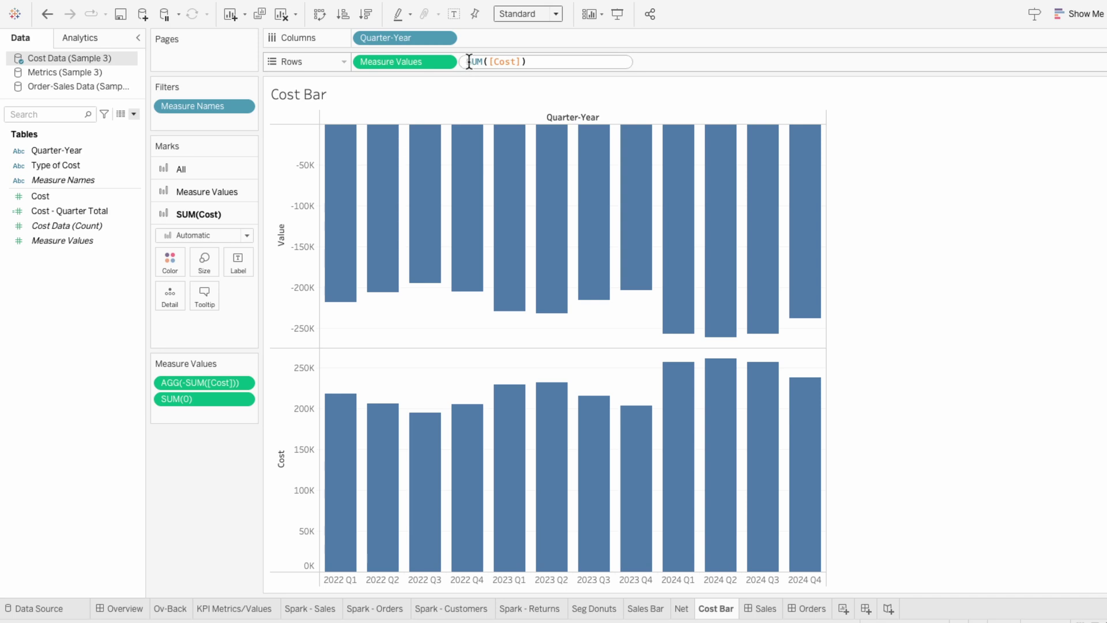
{"action": "type", "text": "-"}
{"action": "key", "text": "Return"}
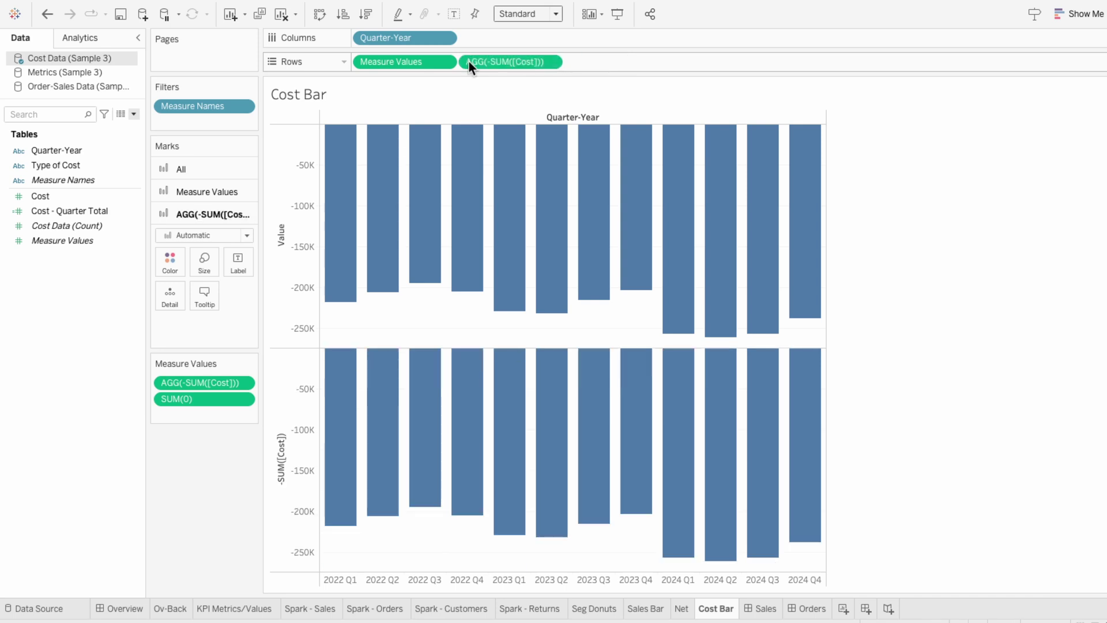
- Change the Measure Values marks to Line and assign Measure Names to Path
{"action": "left_click", "coordinate": [189, 192]}
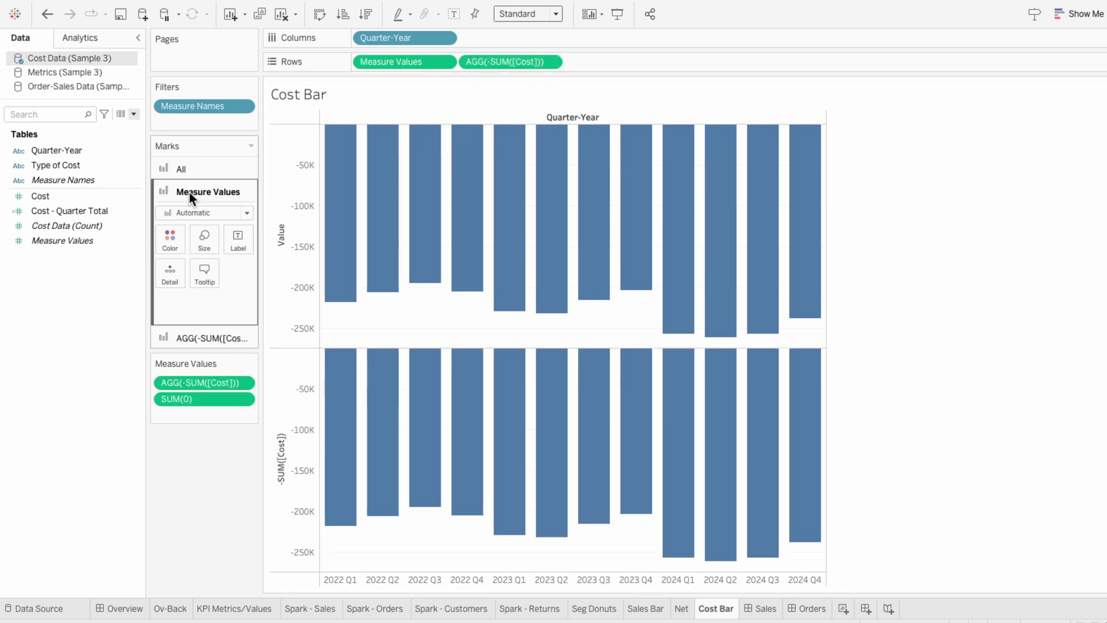
{"action": "left_click", "coordinate": [185, 211]}
{"action": "left_click", "coordinate": [181, 261]}
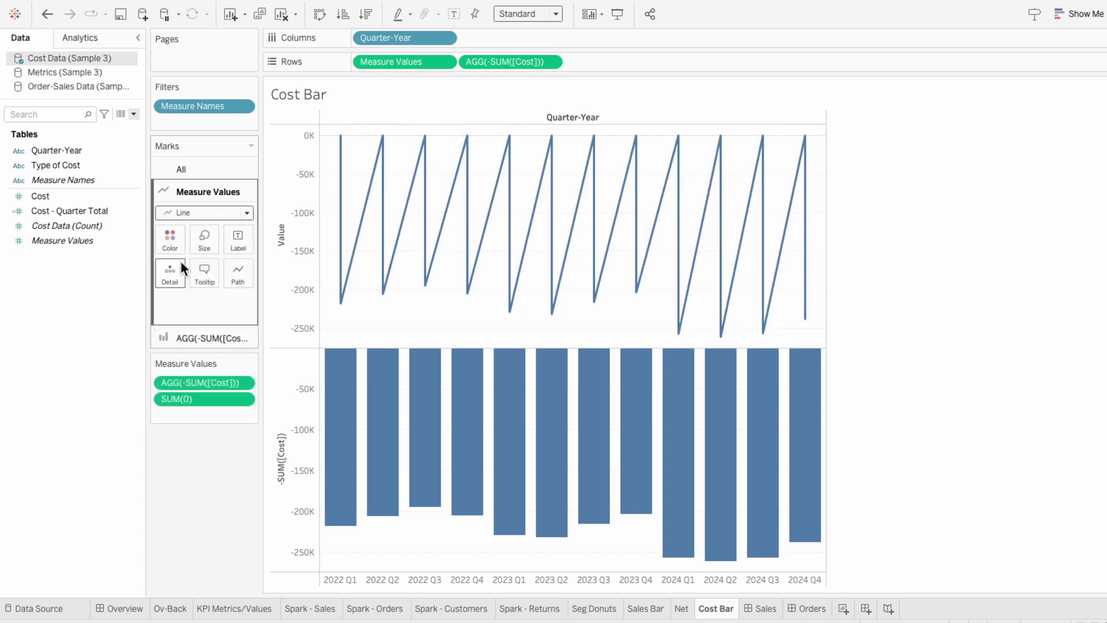
{"action": "left_click_drag", "start_coordinate": [68, 181], "coordinate": [195, 306]}
{"action": "left_click", "coordinate": [164, 301]}
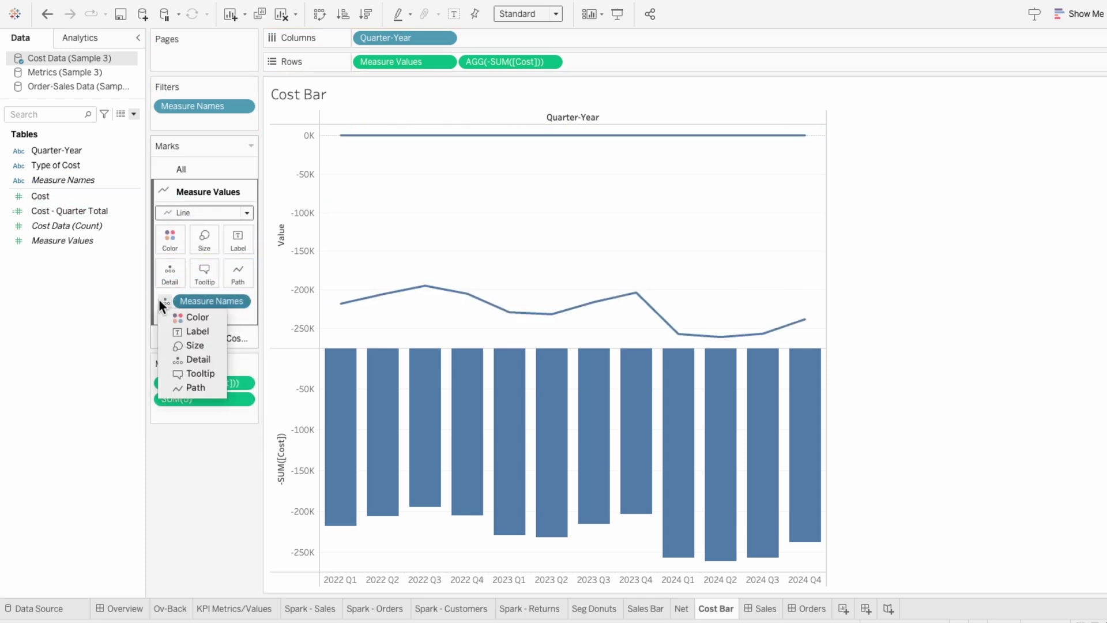
{"action": "left_click", "coordinate": [189, 386]}
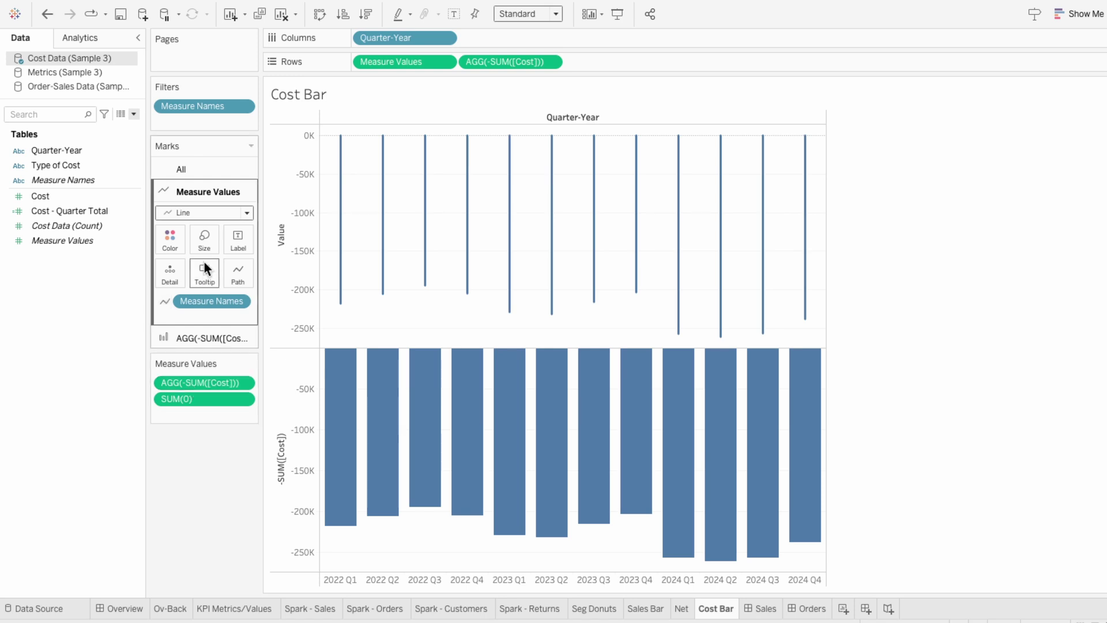
- Enlarge the Measure Values lines to the maximum size and color them light pink
{"action": "left_click", "coordinate": [205, 242]}
{"action": "left_click_drag", "start_coordinate": [223, 273], "coordinate": [317, 274]}
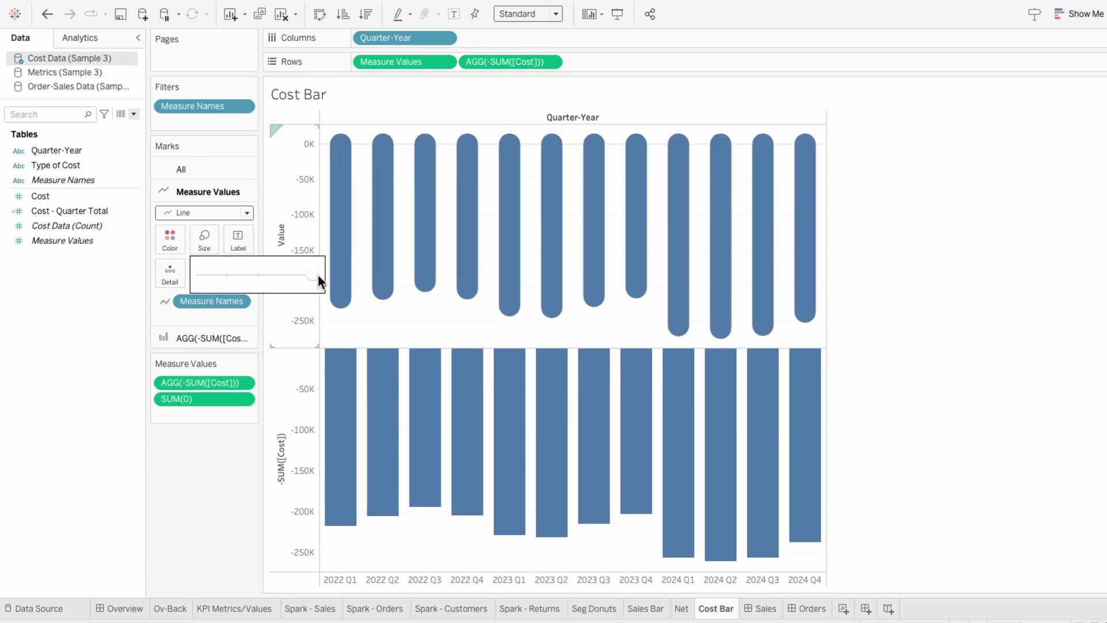
{"action": "left_click", "coordinate": [160, 241]}
{"action": "left_click", "coordinate": [192, 348]}
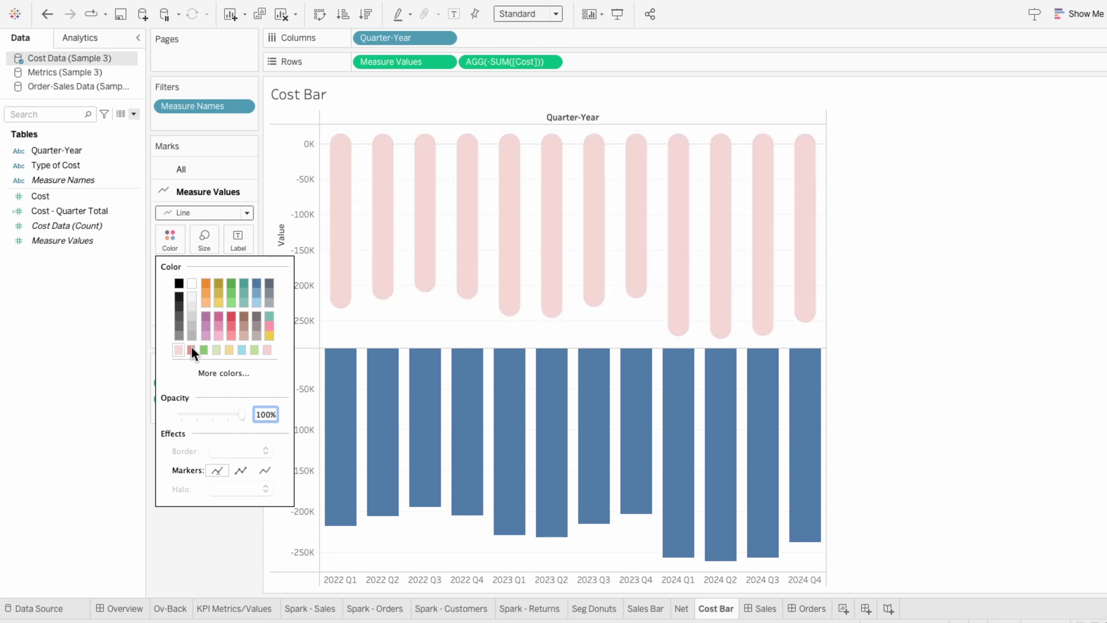
{"action": "left_click", "coordinate": [181, 232]}
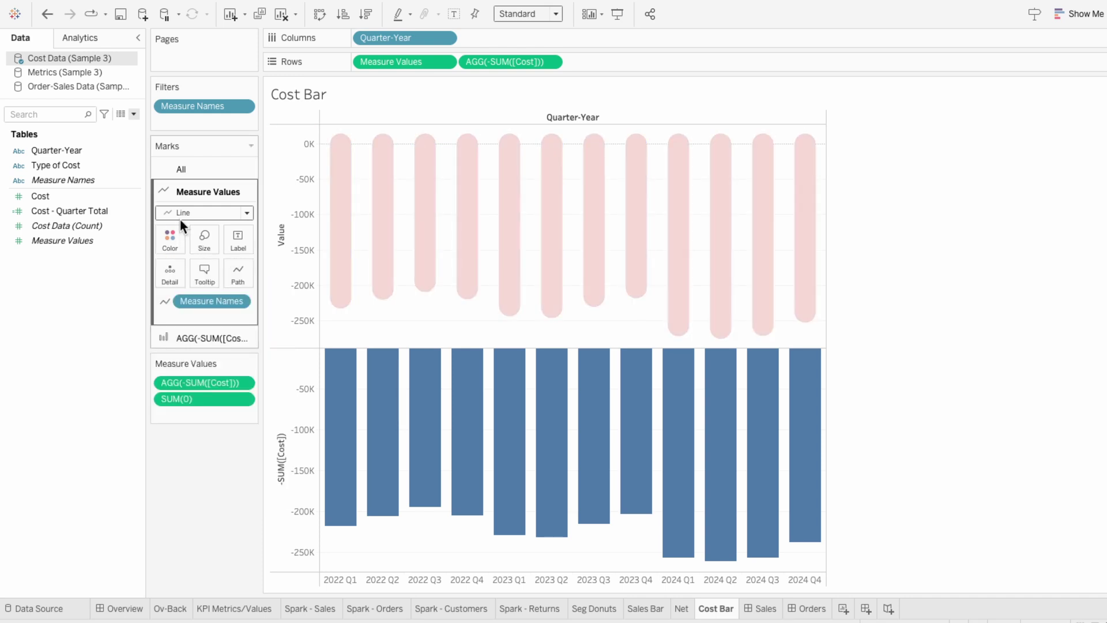
- Create a calculated field named Max Cost in the Cost Data source with the formula WINDOW_MAX(SUM([Cost])) = SUM([Cost])
{"action": "left_click", "coordinate": [190, 334]}
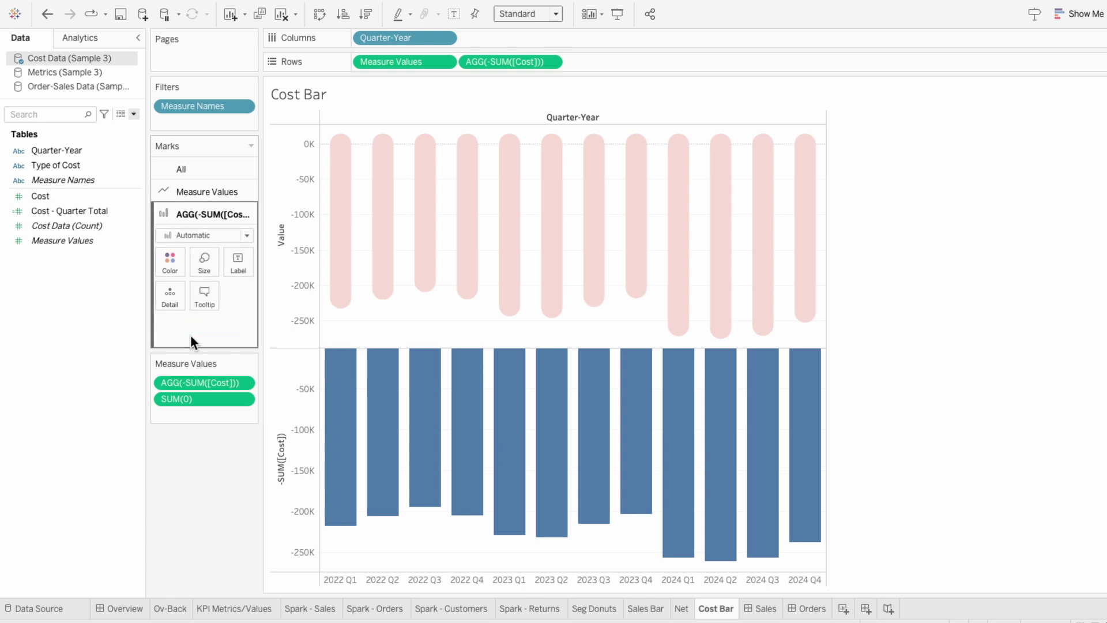
{"action": "left_click", "coordinate": [134, 113]}
{"action": "left_click", "coordinate": [129, 124]}
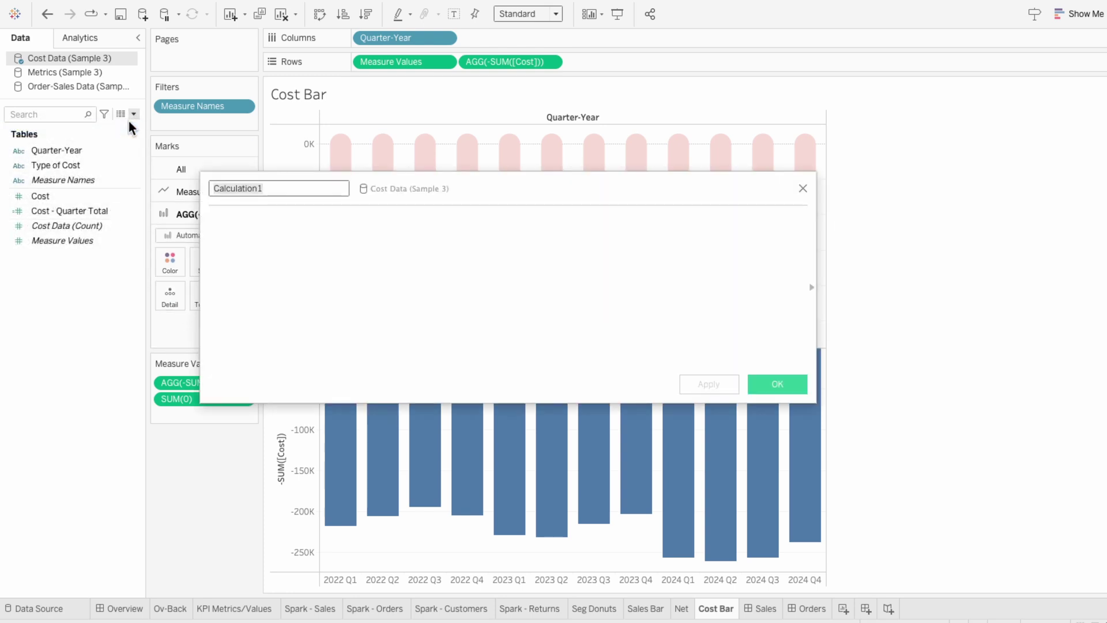
{"action": "type", "text": "Max Cost"}
{"action": "key", "text": "Tab"}
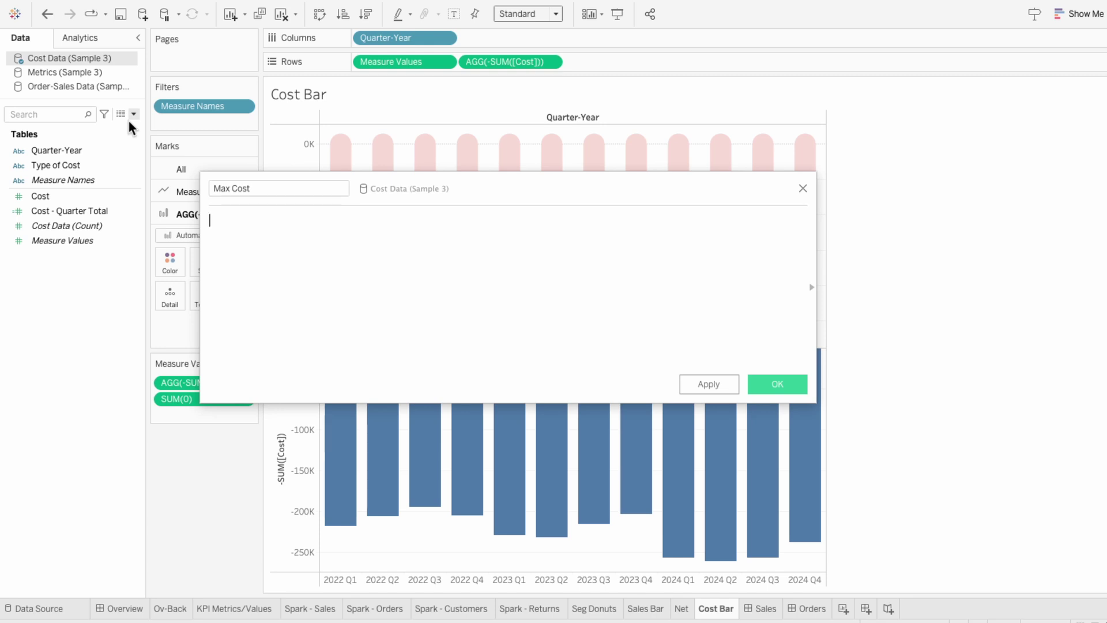
{"action": "type", "text": "WINDOW_"}
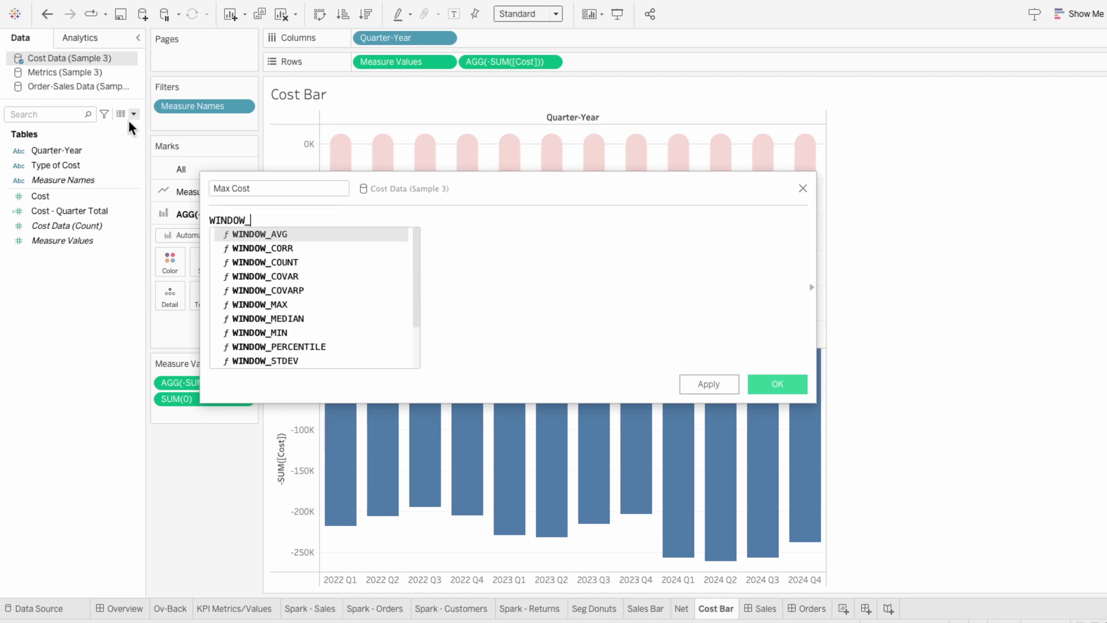
{"action": "type", "text": "MAX(SUM(cost"}
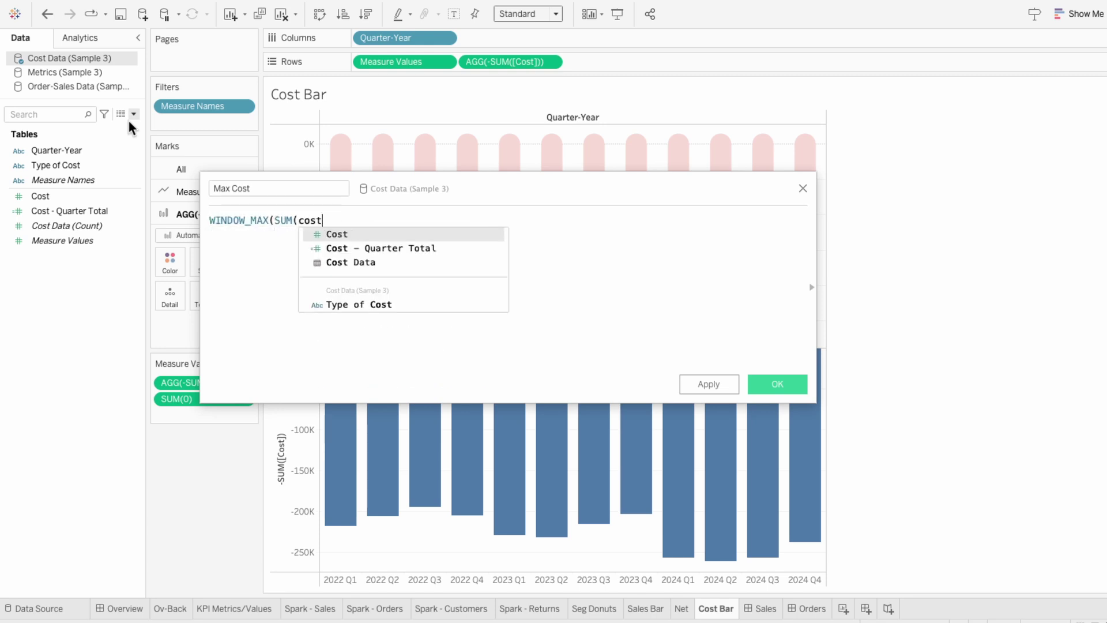
{"action": "key", "text": "Return"}
{"action": "type", "text": "))"}
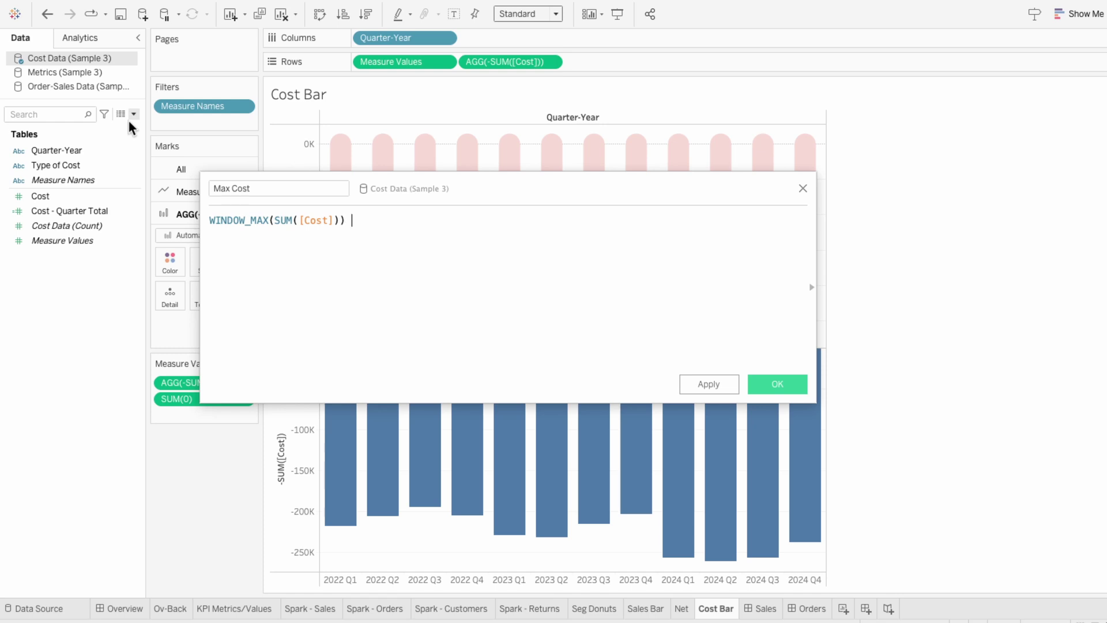
{"action": "type", "text": " = SUM(cost"}
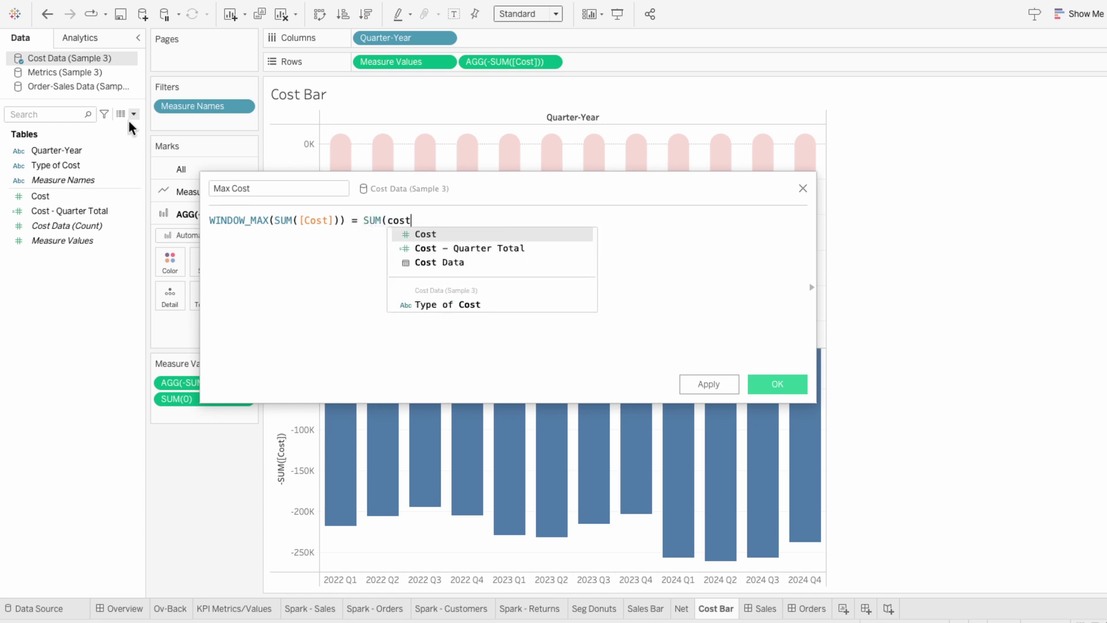
{"action": "key", "text": "Return"}
{"action": "type", "text": ")"}
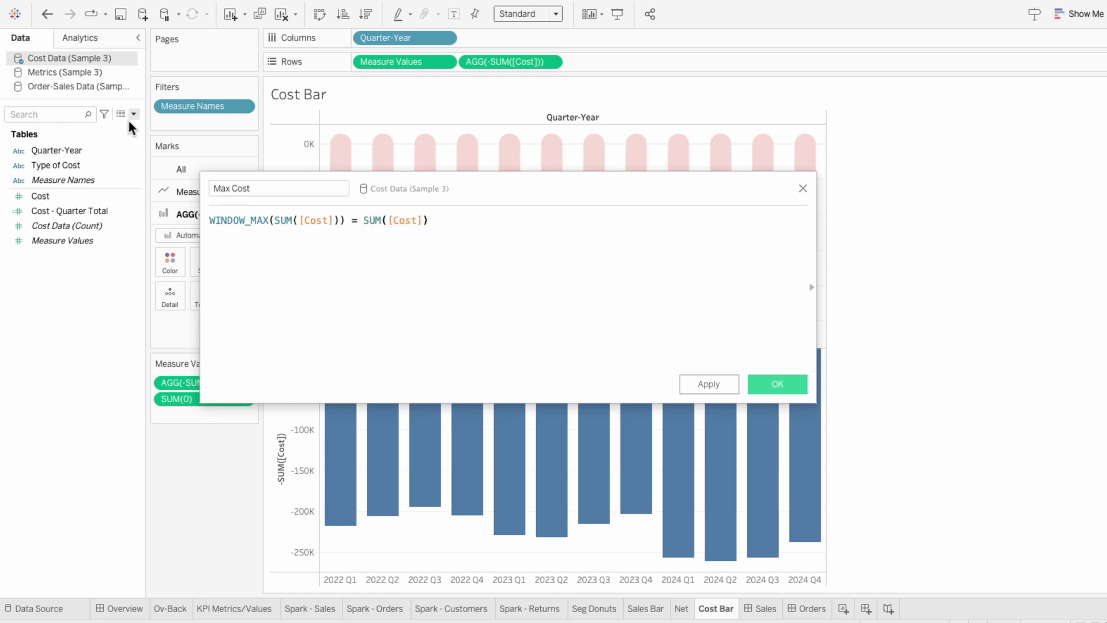
{"action": "left_click", "coordinate": [798, 389]}
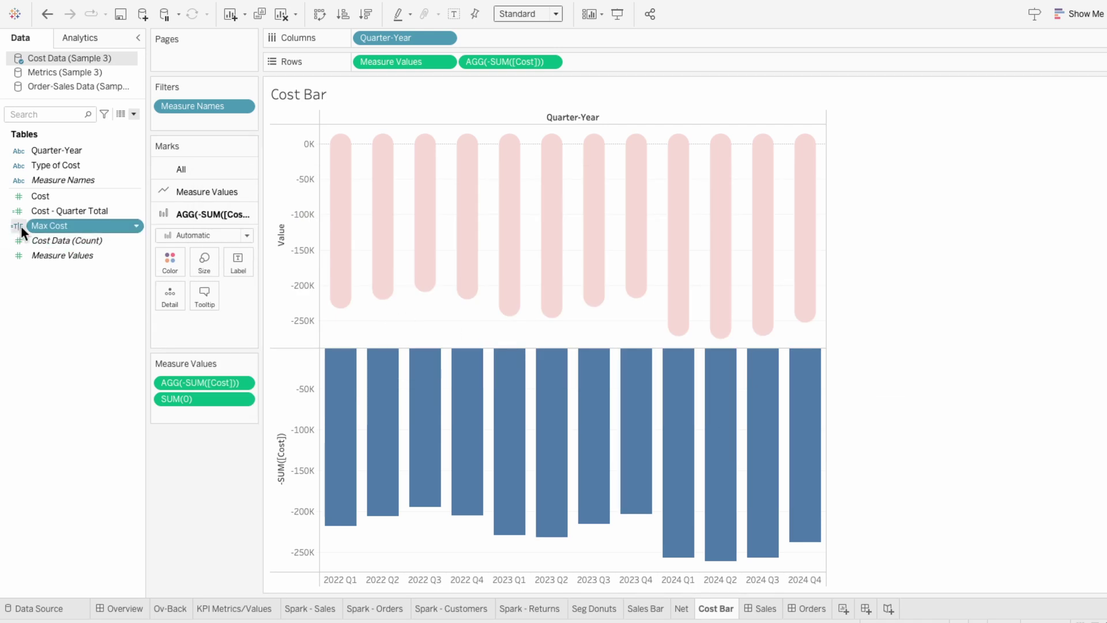
- Change the -SUM([Cost]) marks to Shape and assign the Max Cost field to their Shape property
{"action": "left_click_drag", "start_coordinate": [44, 226], "coordinate": [169, 327]}
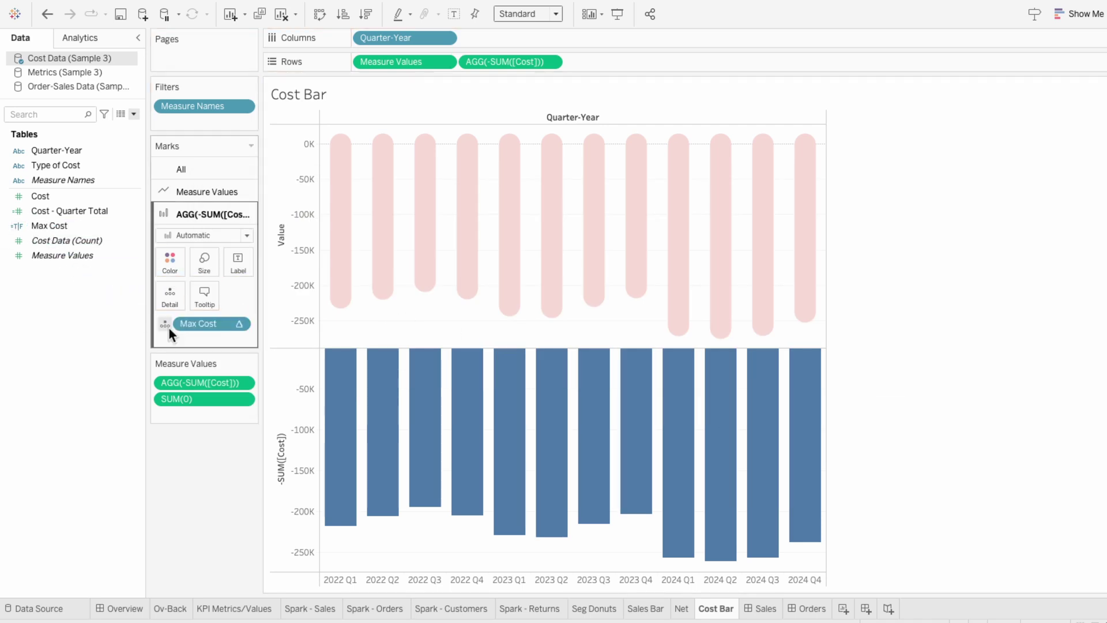
{"action": "left_click", "coordinate": [179, 235]}
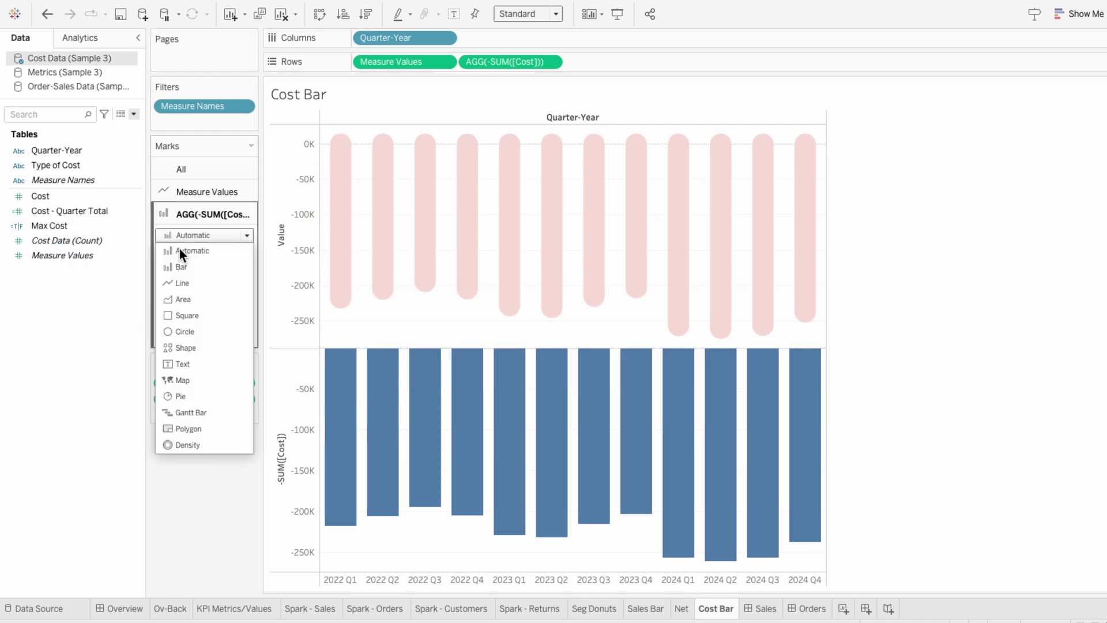
{"action": "left_click", "coordinate": [191, 346]}
{"action": "left_click", "coordinate": [164, 324]}
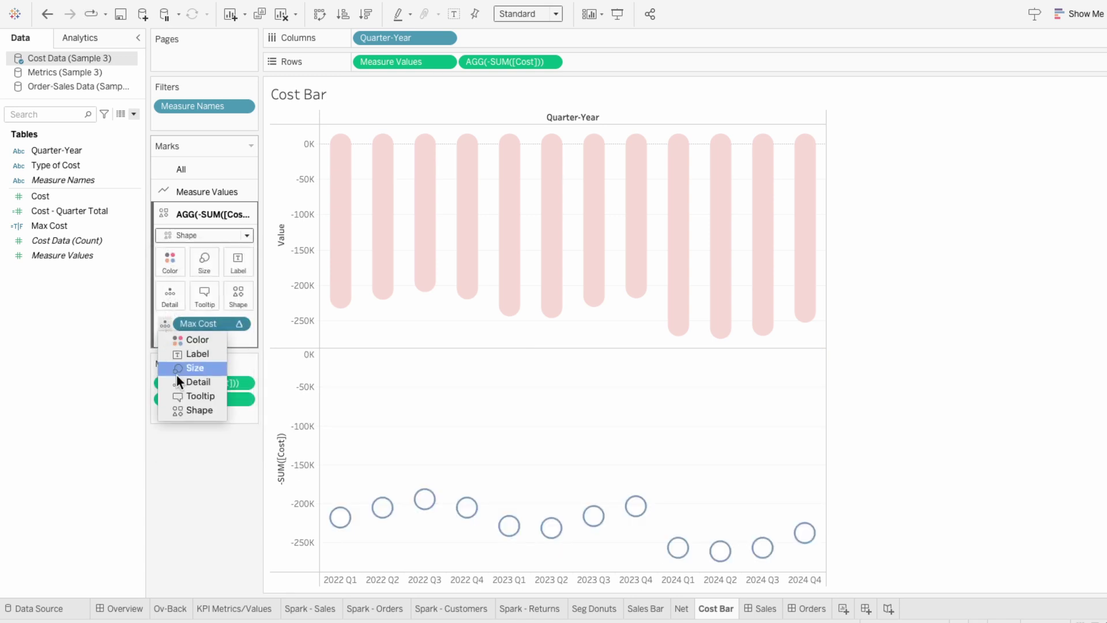
{"action": "left_click", "coordinate": [186, 408]}
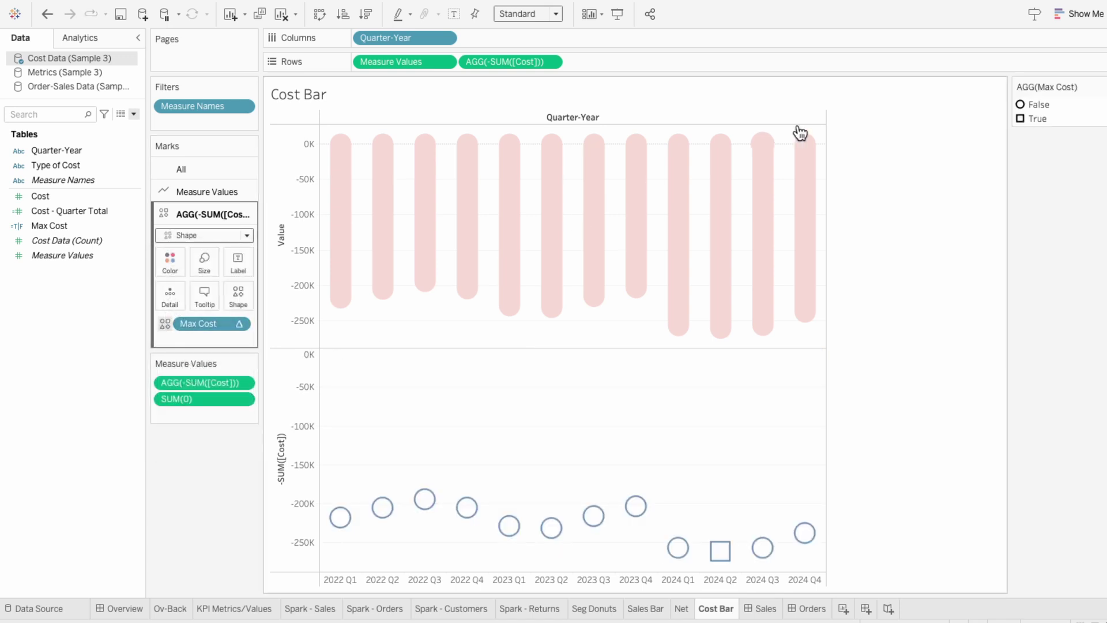
- Assign the blank transparent shape from the My Shapes palette to the False value of Max Cost
{"action": "left_click", "coordinate": [1098, 86]}
{"action": "left_click", "coordinate": [1094, 100]}
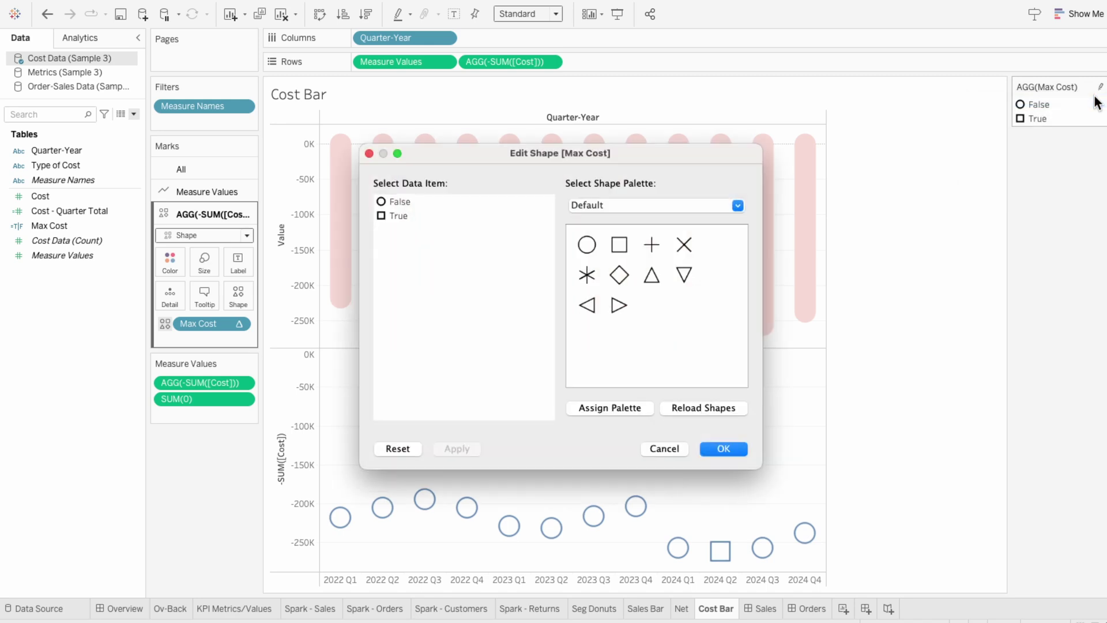
{"action": "left_click", "coordinate": [625, 205]}
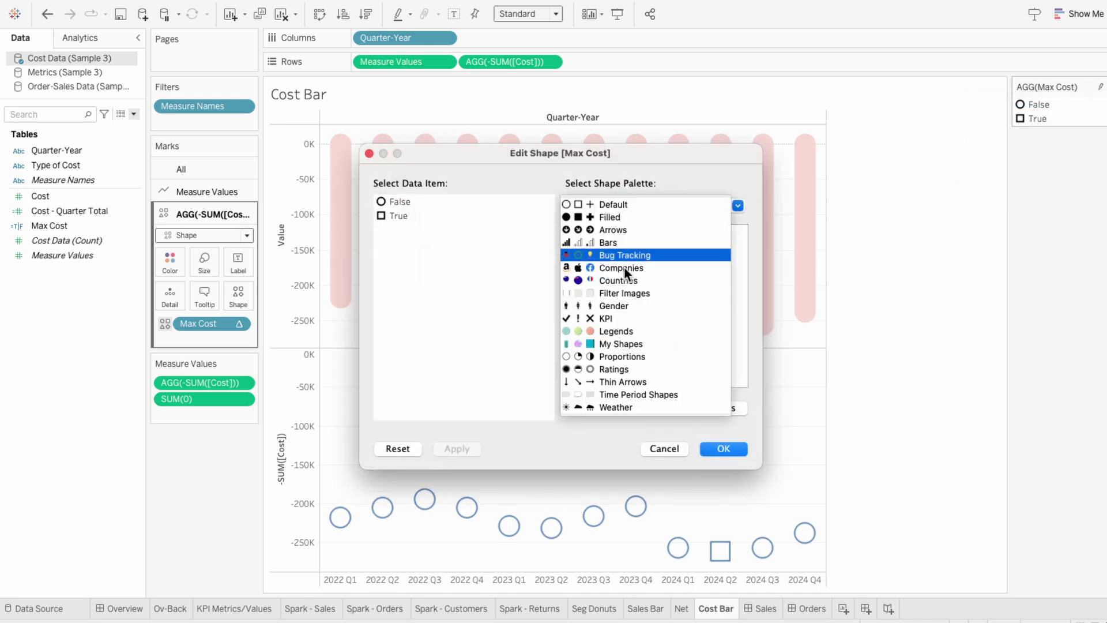
{"action": "left_click", "coordinate": [624, 344]}
{"action": "scroll", "coordinate": [662, 337], "scroll_direction": "down", "scroll_amount": 3}
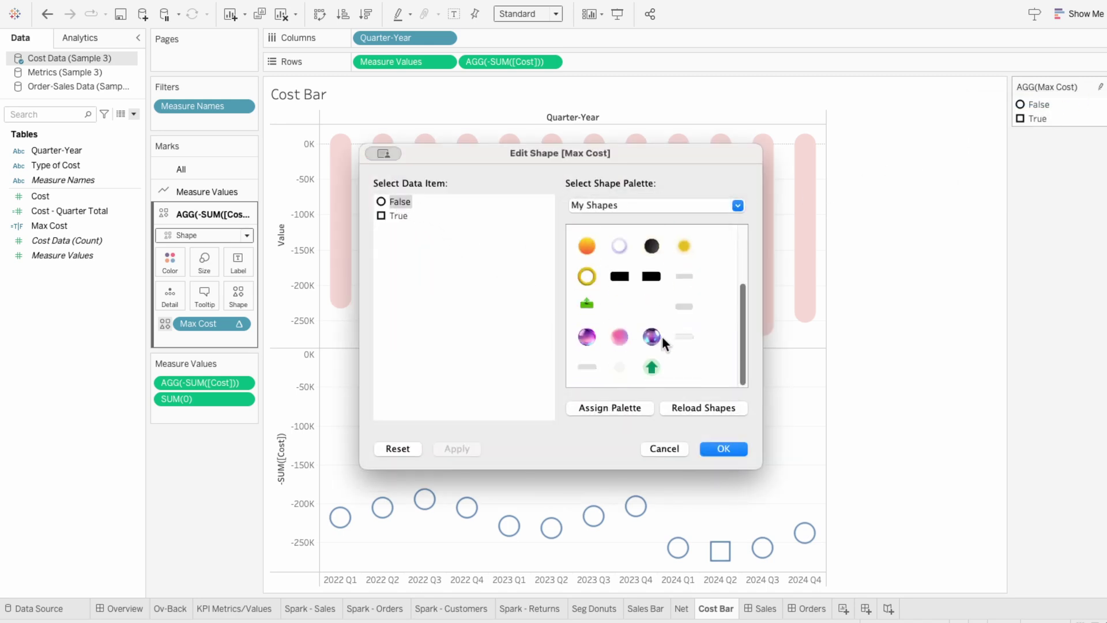
{"action": "left_click", "coordinate": [627, 309]}
- Assign the solid circle from the Filled palette to the True value of Max Cost and apply the shapes
{"action": "left_click", "coordinate": [612, 200]}
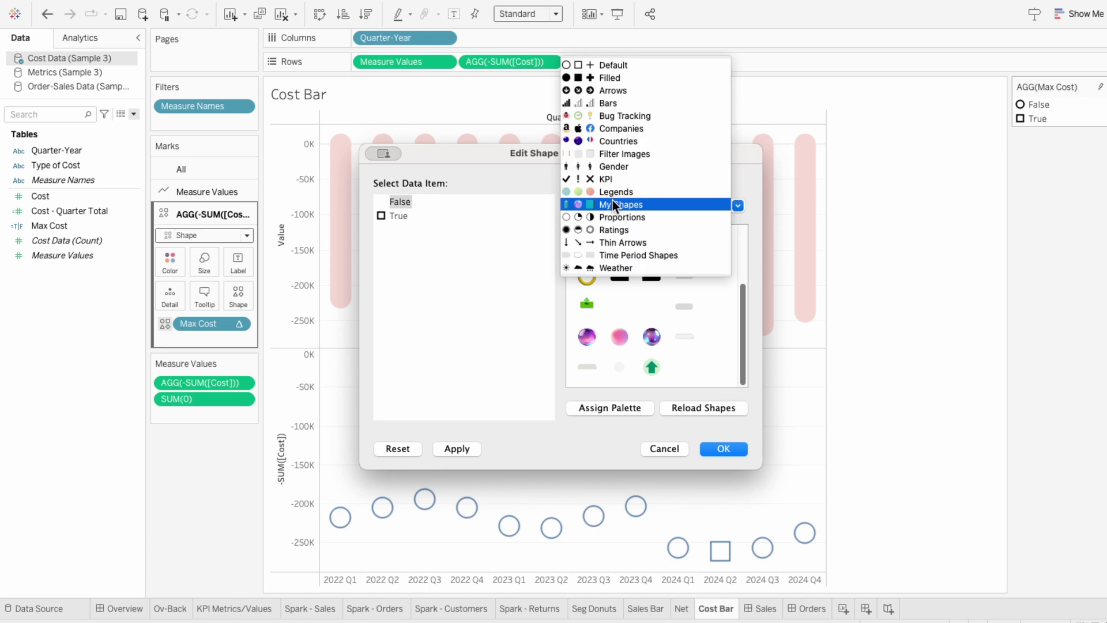
{"action": "left_click", "coordinate": [613, 77]}
{"action": "left_click", "coordinate": [385, 217]}
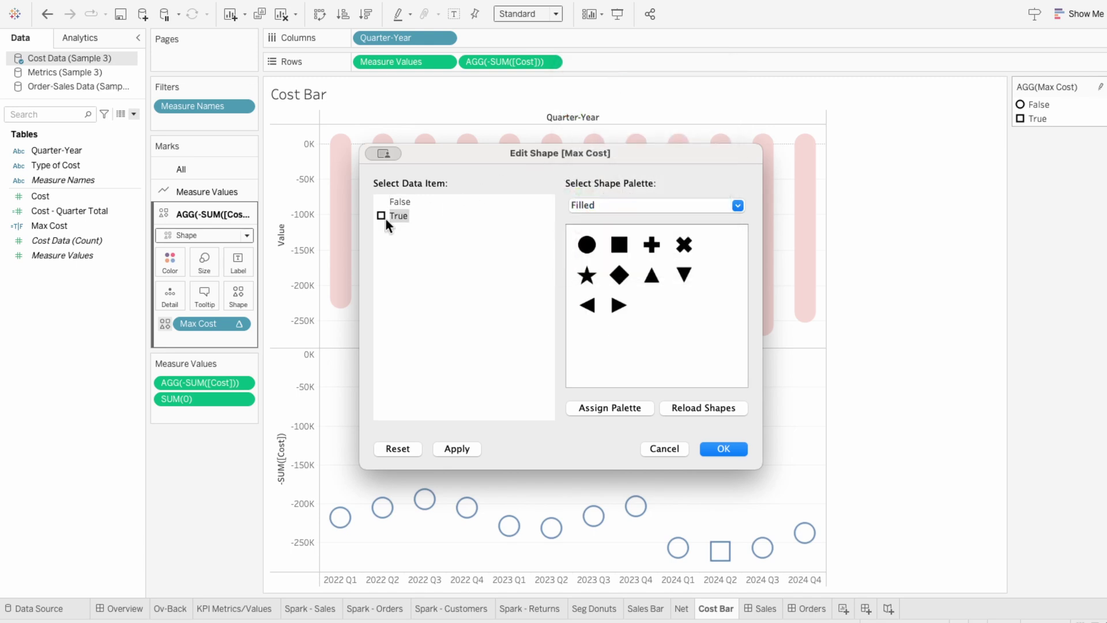
{"action": "left_click", "coordinate": [593, 243]}
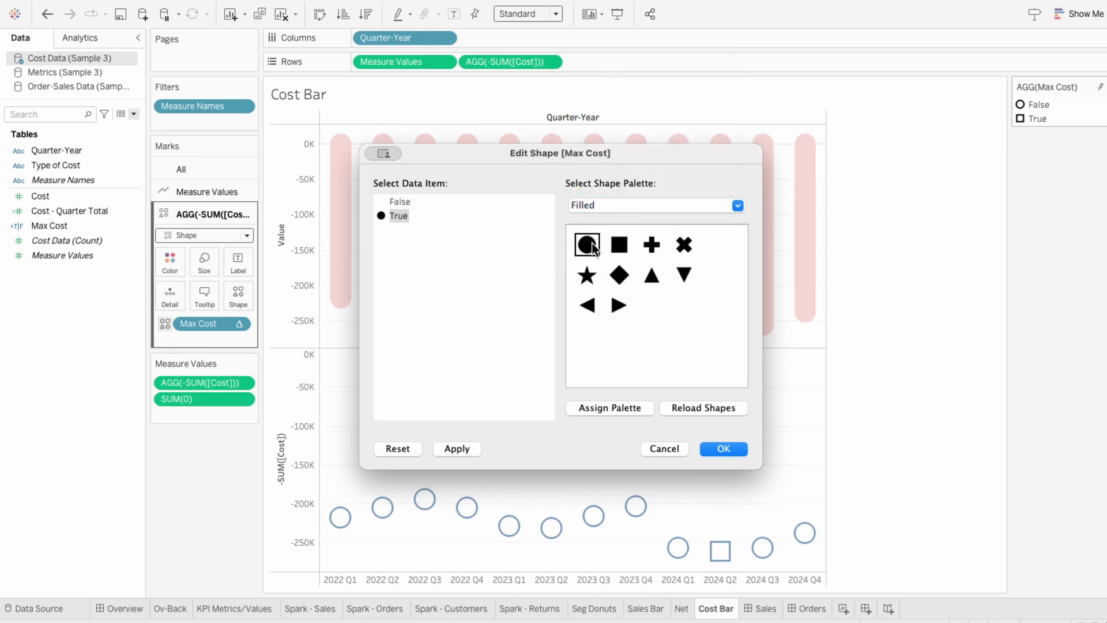
{"action": "left_click", "coordinate": [729, 448]}
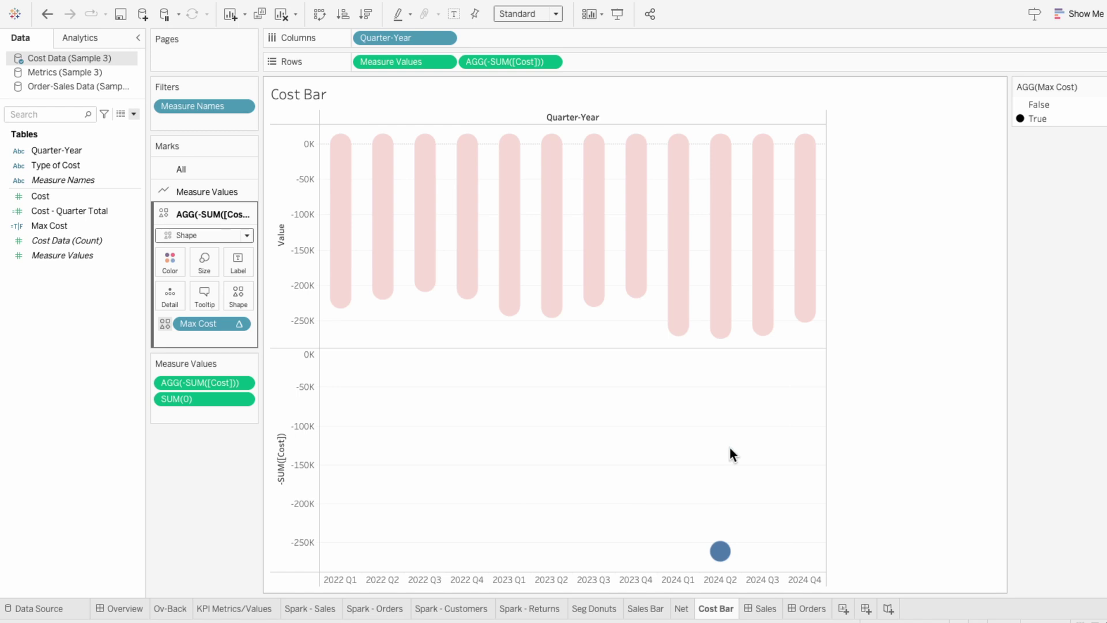
- Combine -SUM([Cost]) with Measure Values as a dual axis and synchronize the two axes
{"action": "right_click", "coordinate": [492, 58]}
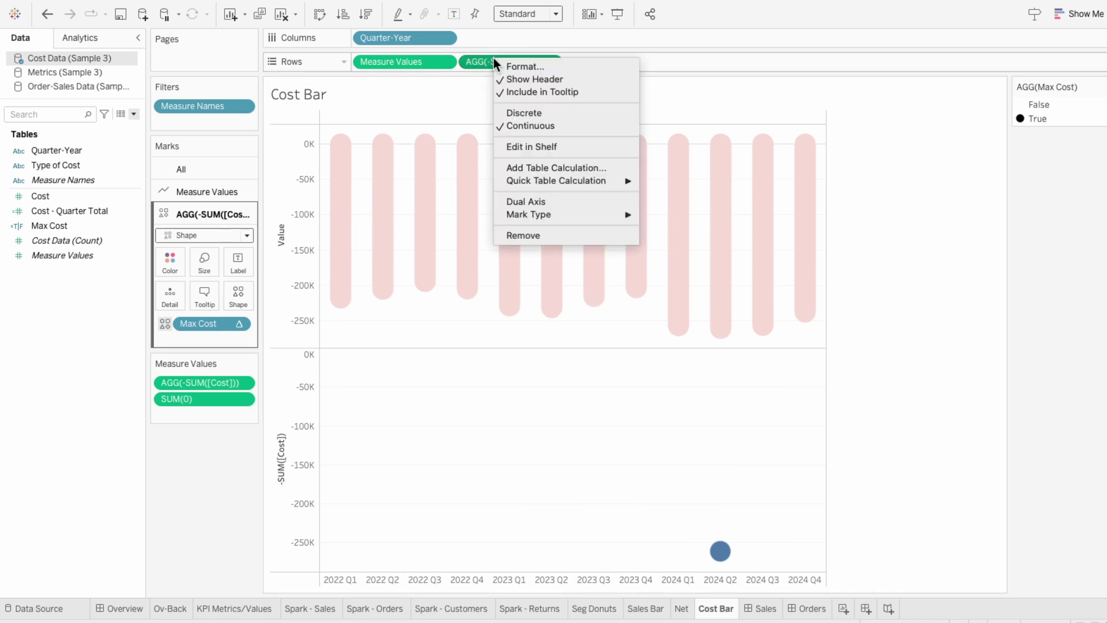
{"action": "left_click", "coordinate": [528, 197]}
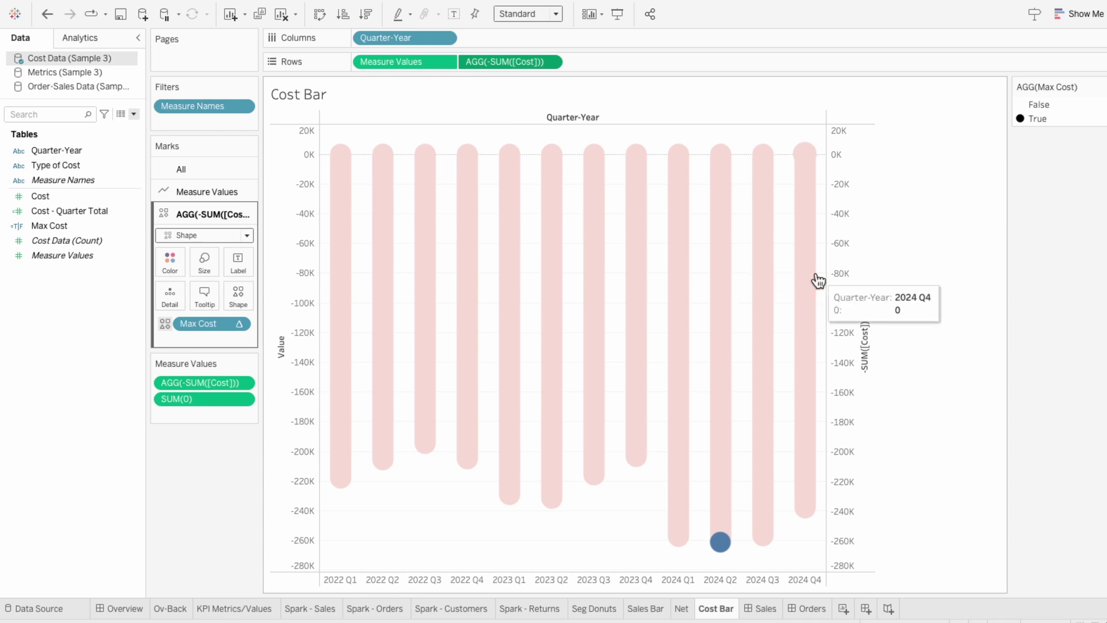
{"action": "right_click", "coordinate": [857, 272]}
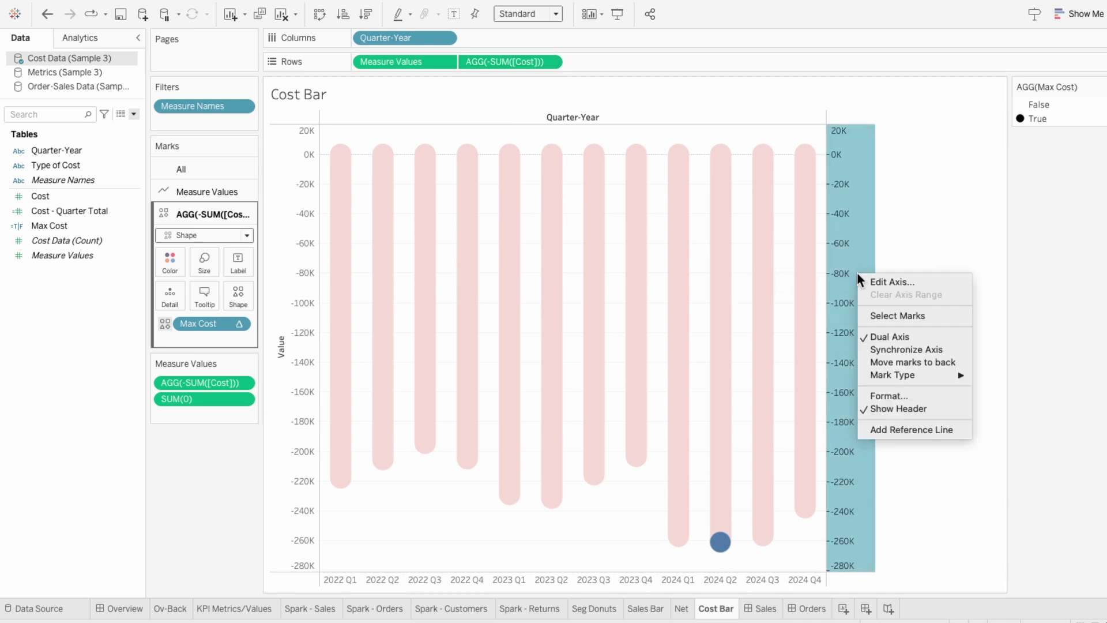
{"action": "left_click", "coordinate": [885, 343]}
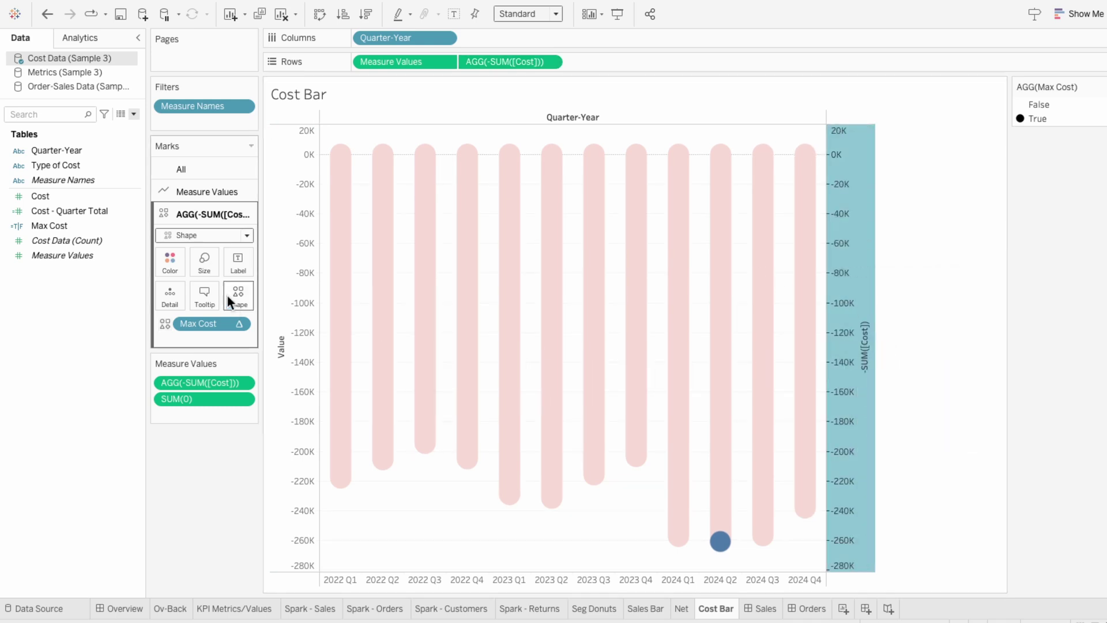
- Make the maximum-cost circle slightly smaller and color it the darker pink-red custom swatch
{"action": "left_click", "coordinate": [211, 272]}
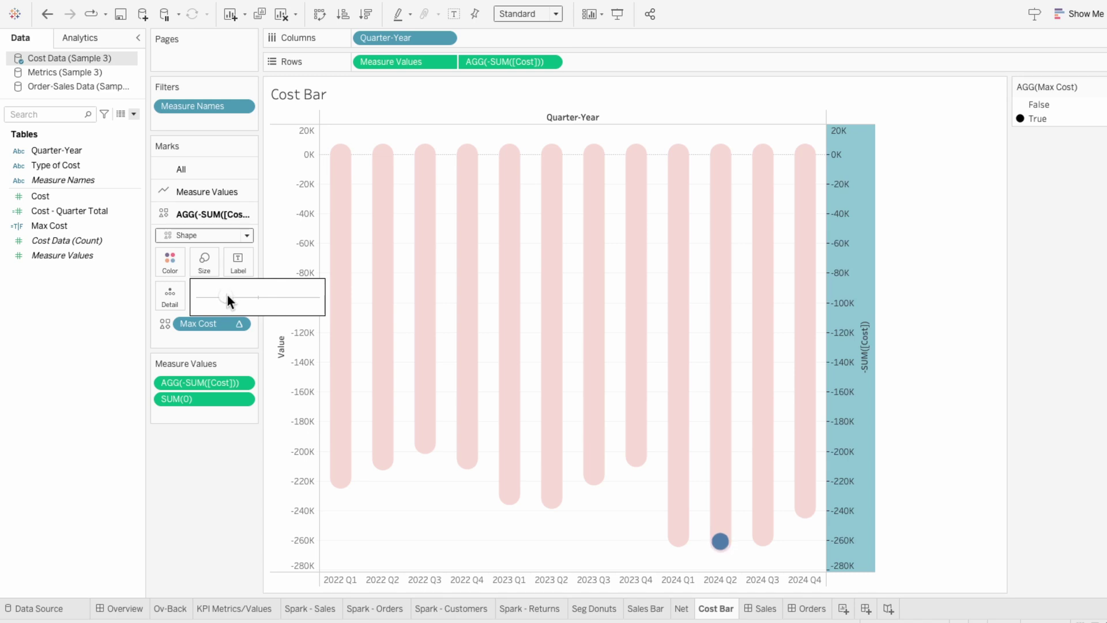
{"action": "left_click", "coordinate": [171, 264]}
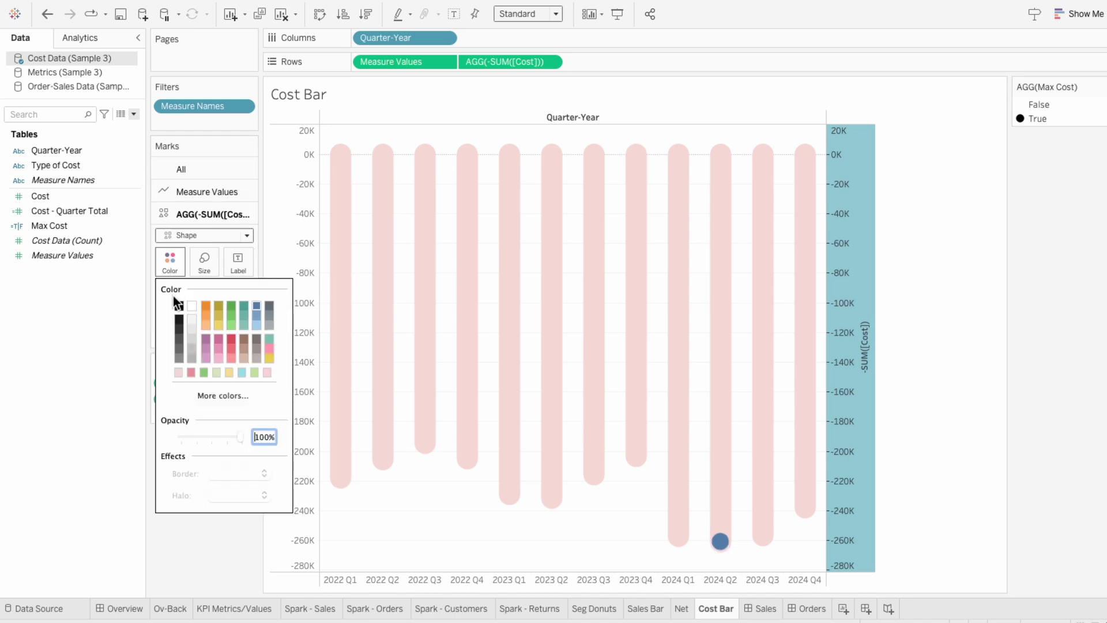
{"action": "left_click", "coordinate": [192, 373]}
{"action": "left_click", "coordinate": [205, 524]}
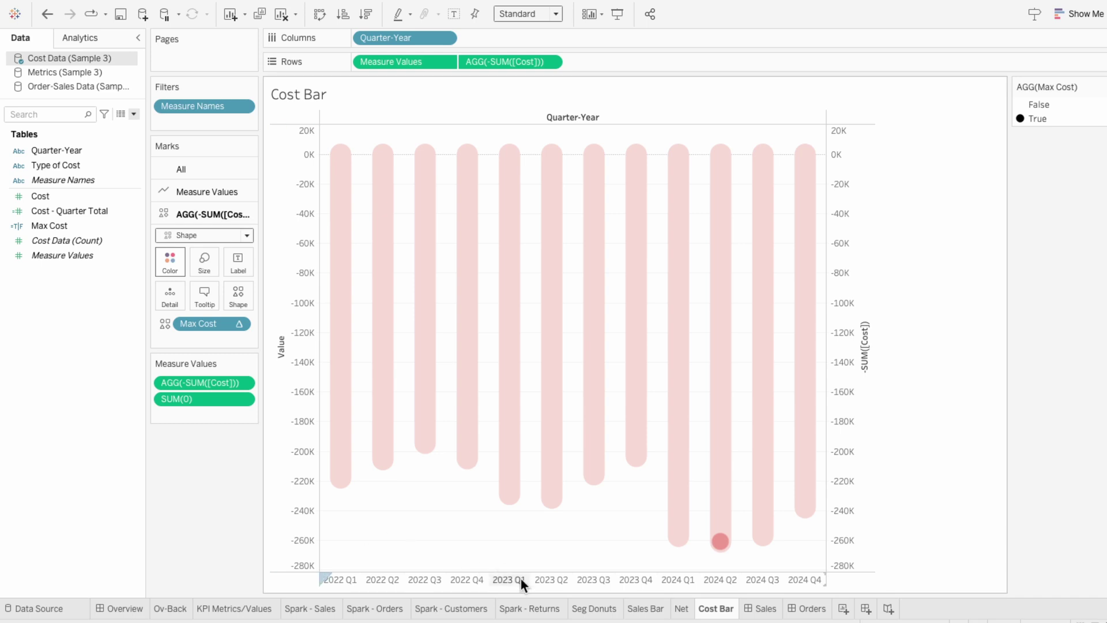
- Copy the formatting of the Sales Bar sheet and paste it onto the Cost Bar sheet
{"action": "left_click", "coordinate": [646, 609]}
{"action": "right_click", "coordinate": [647, 610]}
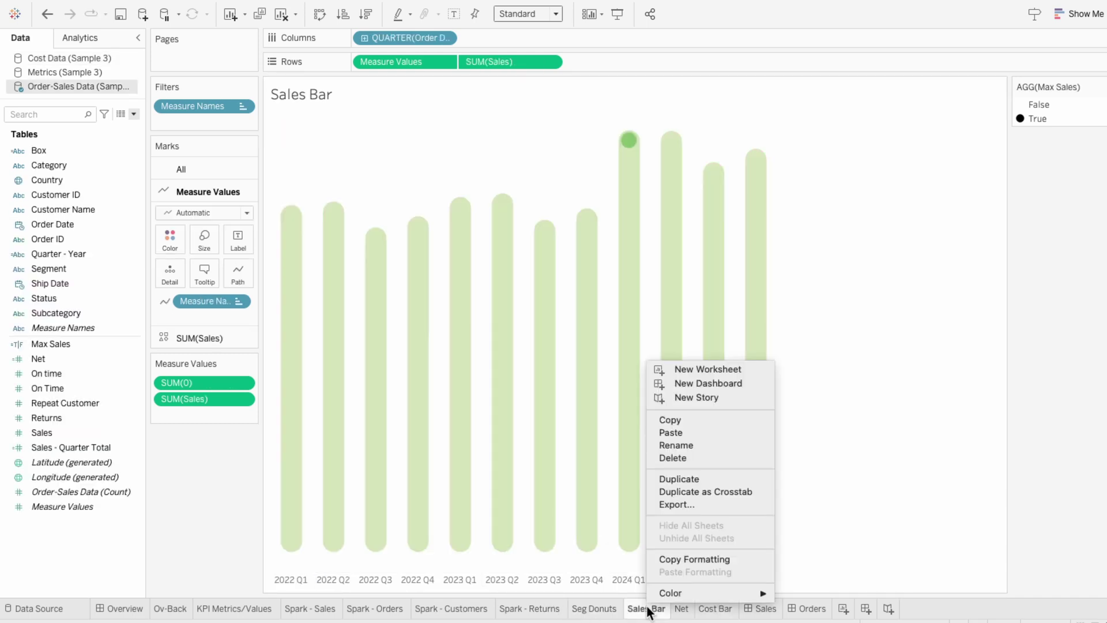
{"action": "left_click", "coordinate": [669, 559]}
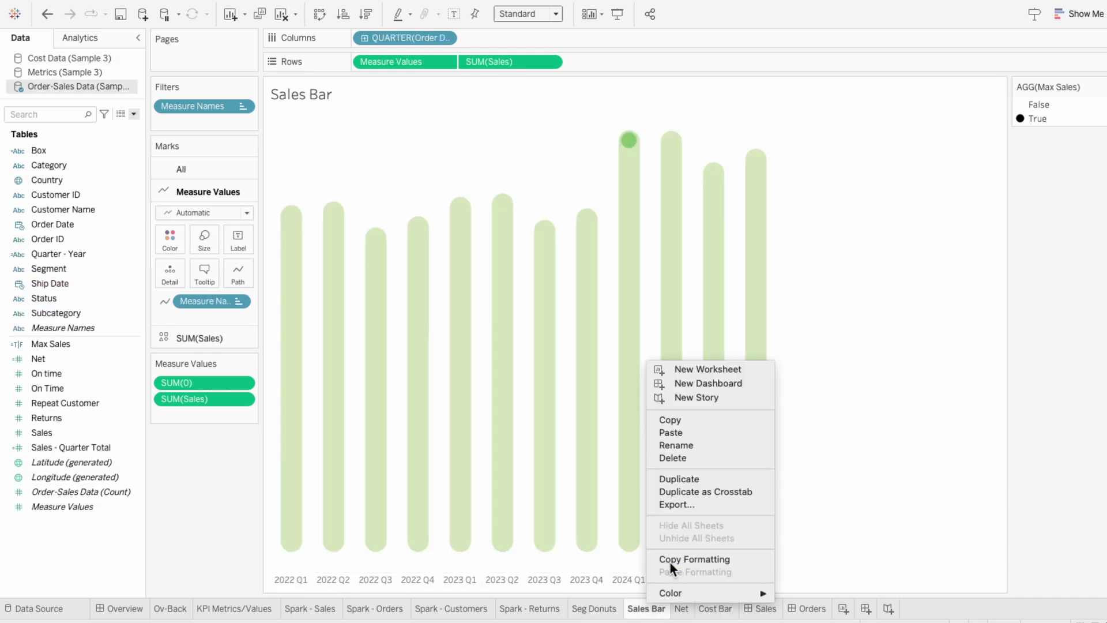
{"action": "left_click", "coordinate": [706, 609]}
{"action": "right_click", "coordinate": [706, 609]}
{"action": "left_click", "coordinate": [716, 573]}
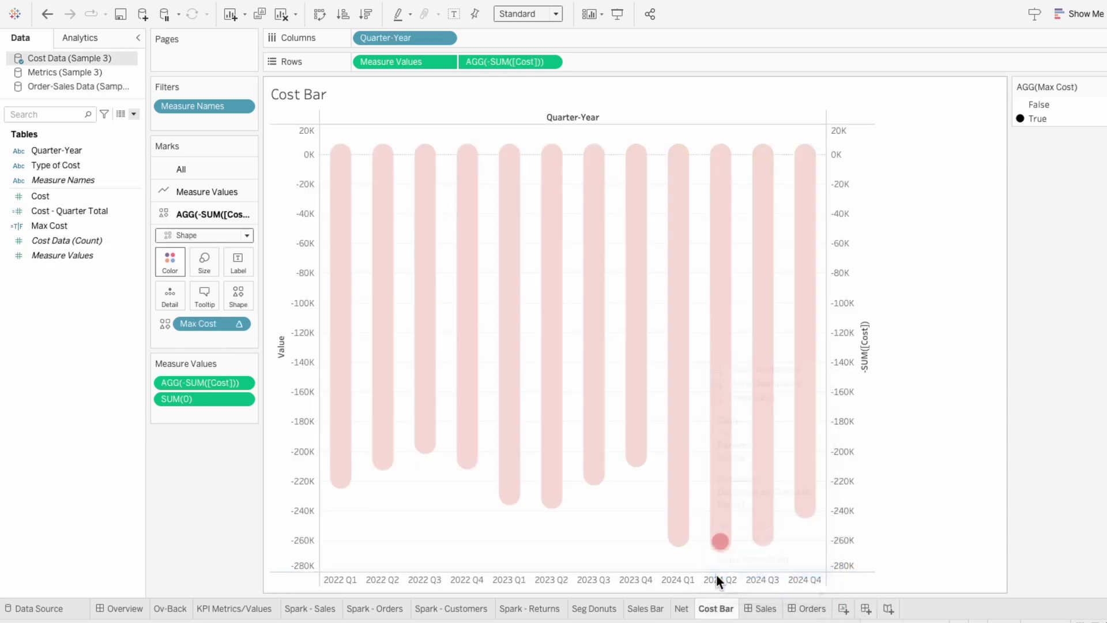
- Hide the -SUM([Cost]) axis header and the Quarter-Year field label on the Cost Bar sheet
{"action": "right_click", "coordinate": [849, 438]}
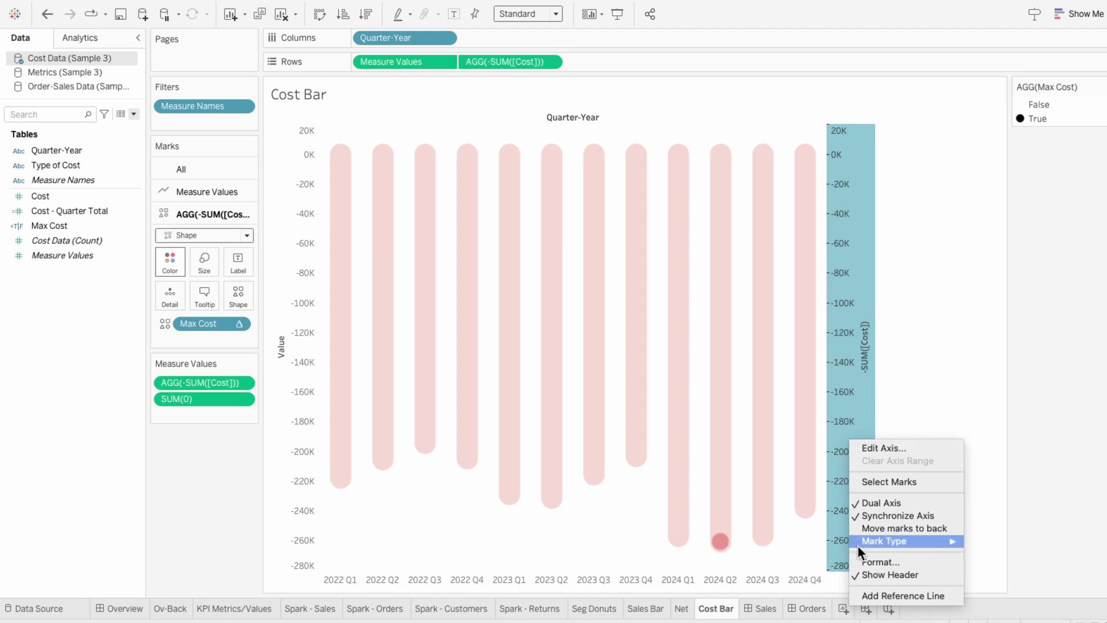
{"action": "left_click", "coordinate": [870, 573]}
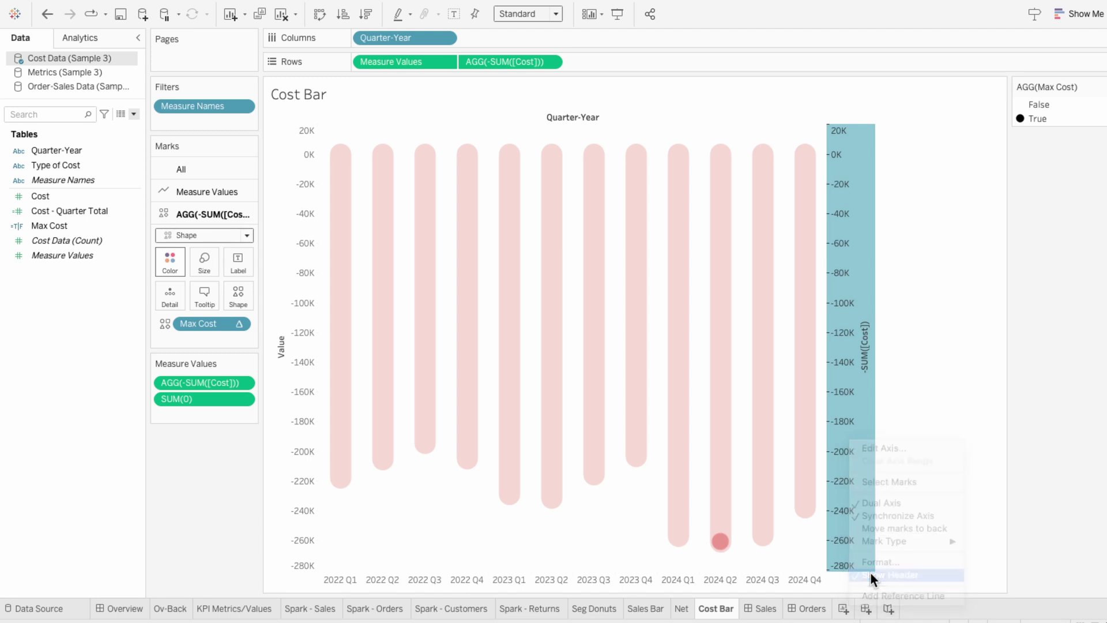
{"action": "right_click", "coordinate": [536, 117]}
{"action": "left_click", "coordinate": [548, 173]}
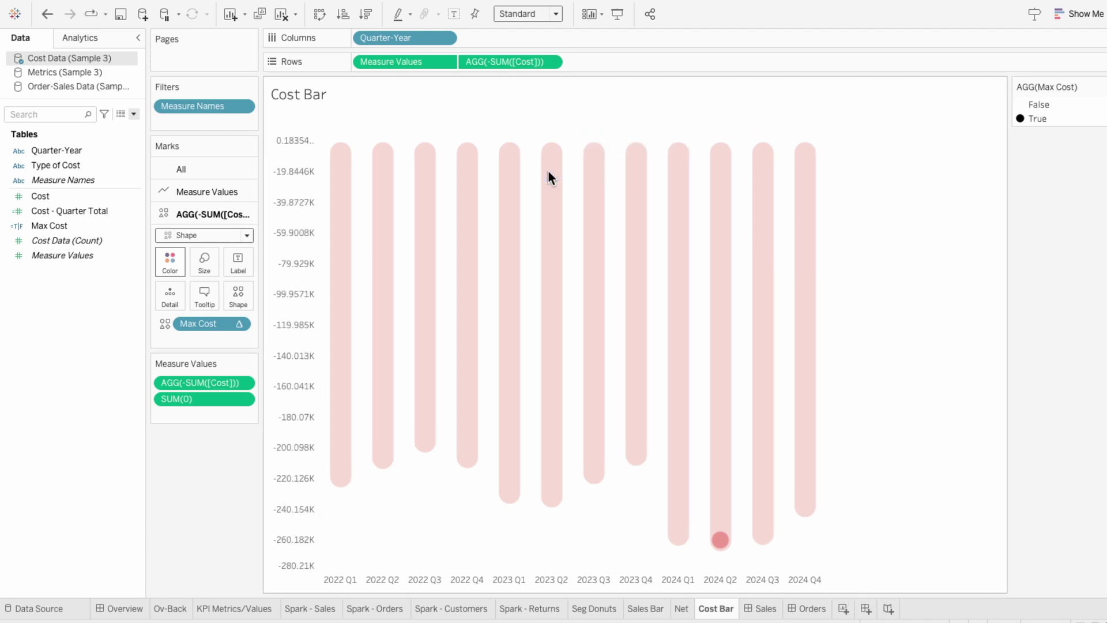
- Place the Sales Bar, Net and Cost Bar sheets as floating objects, stacked in the large middle panel of the Overview dashboard
{"action": "left_click", "coordinate": [138, 611]}
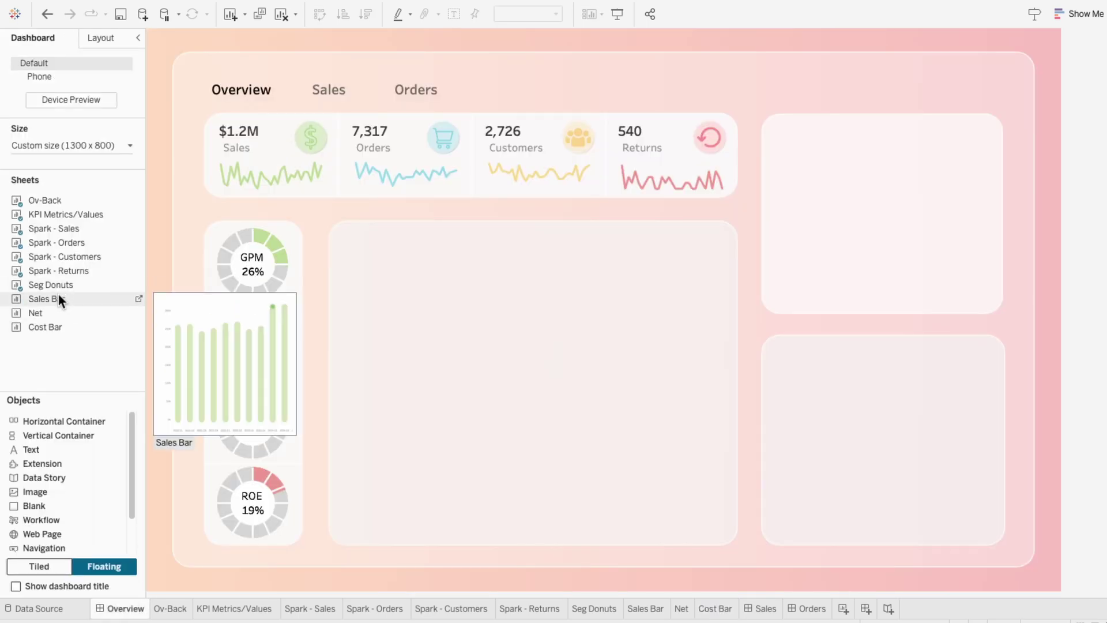
{"action": "left_click_drag", "start_coordinate": [58, 298], "coordinate": [341, 323]}
{"action": "left_click_drag", "start_coordinate": [46, 327], "coordinate": [341, 380]}
- Hide the titles of the Cost Bar, Net and Sales Bar sheets on the Overview dashboard
{"action": "right_click", "coordinate": [355, 381]}
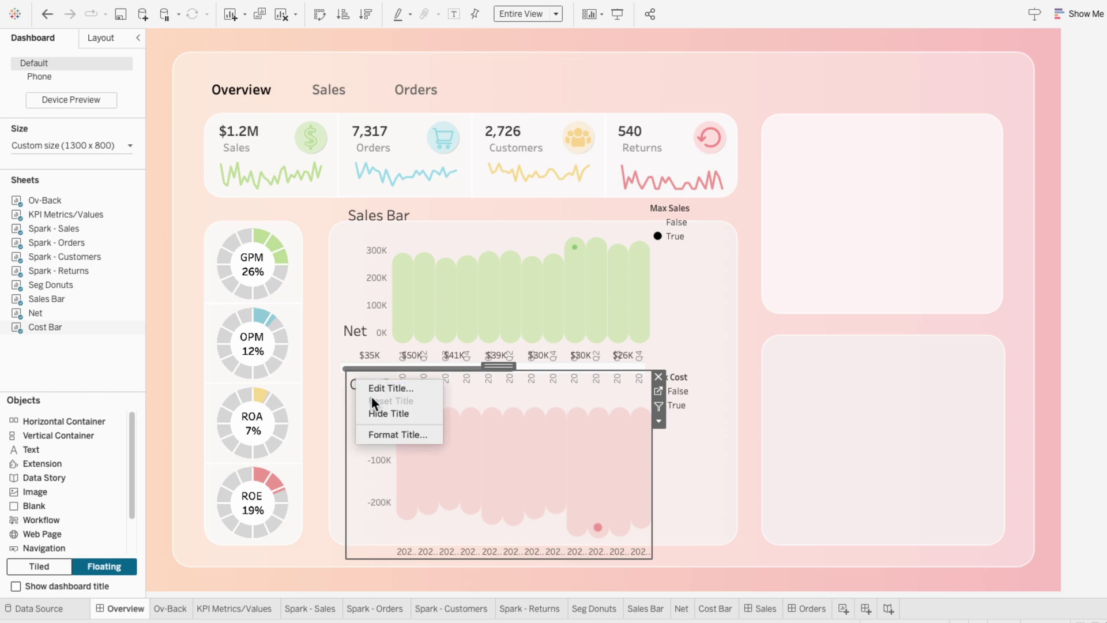
{"action": "left_click", "coordinate": [380, 410]}
{"action": "right_click", "coordinate": [351, 330]}
{"action": "left_click", "coordinate": [376, 365]}
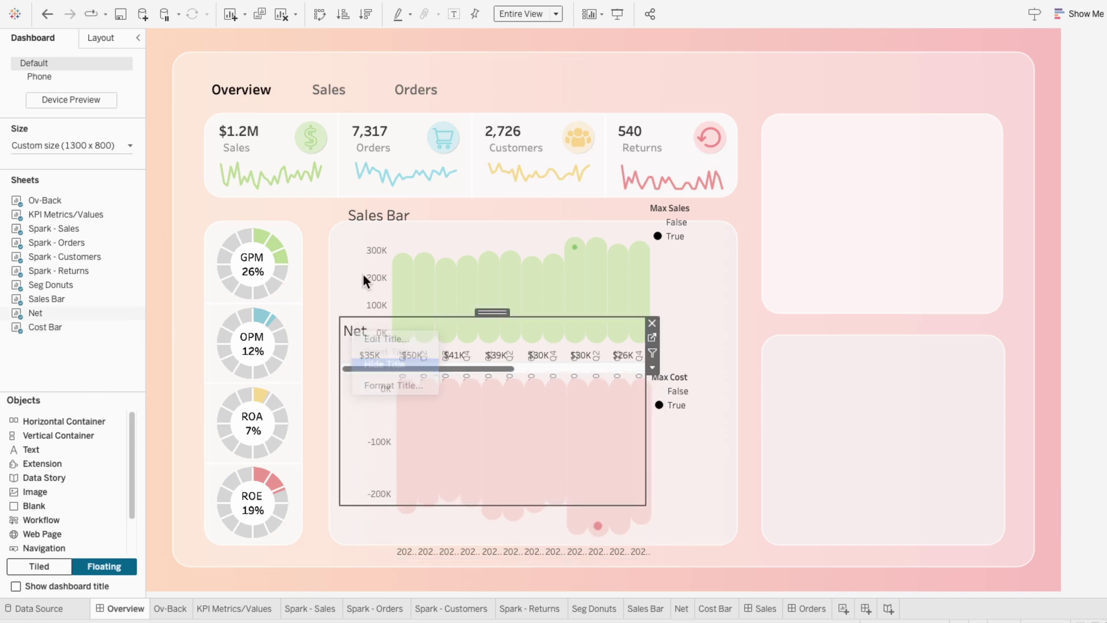
{"action": "right_click", "coordinate": [371, 214]}
{"action": "left_click", "coordinate": [389, 249]}
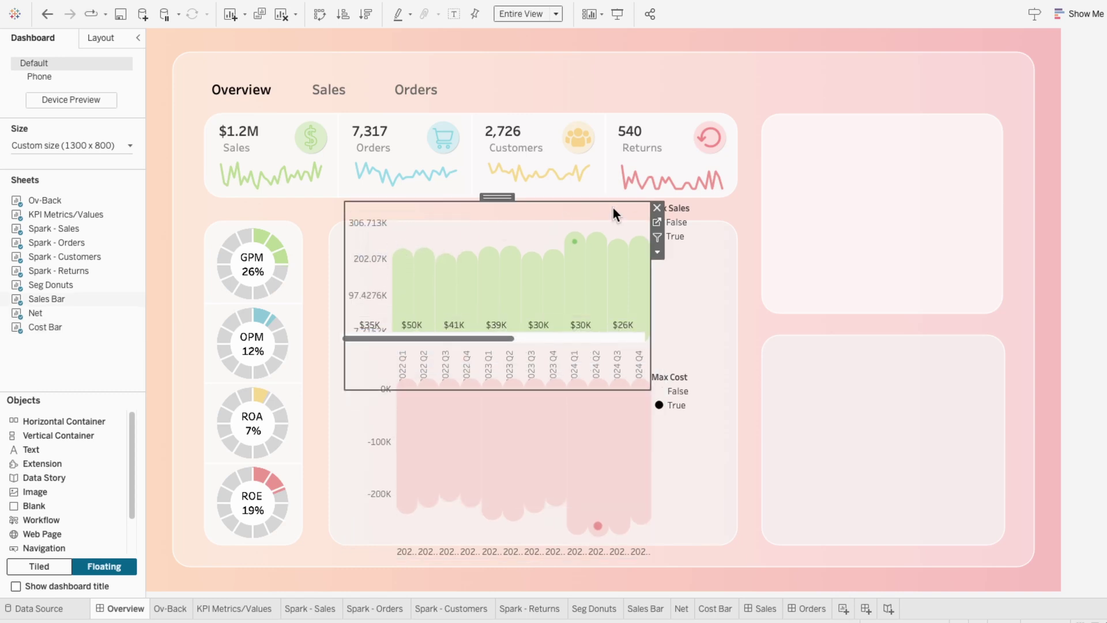
- Remove the Max Sales and Max Cost legends from the Overview dashboard
{"action": "left_click", "coordinate": [694, 209]}
{"action": "left_click", "coordinate": [753, 210]}
{"action": "left_click", "coordinate": [686, 396]}
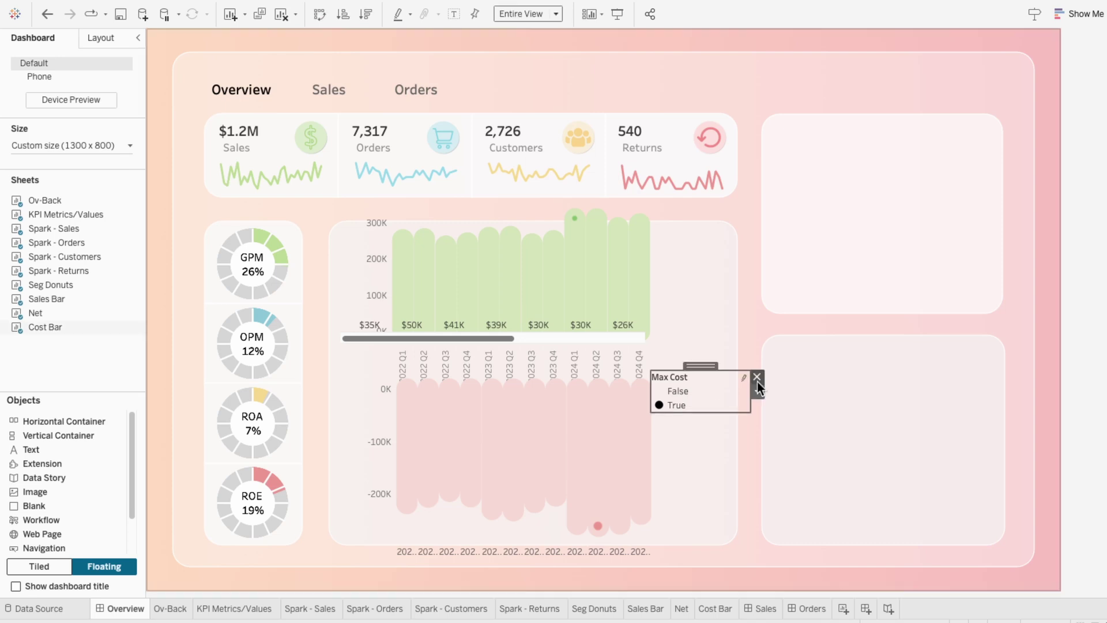
{"action": "left_click", "coordinate": [755, 381]}
- Make the Cost Bar chart wider and shorter, and place it along the lower edge of the large middle panel
{"action": "left_click", "coordinate": [492, 443]}
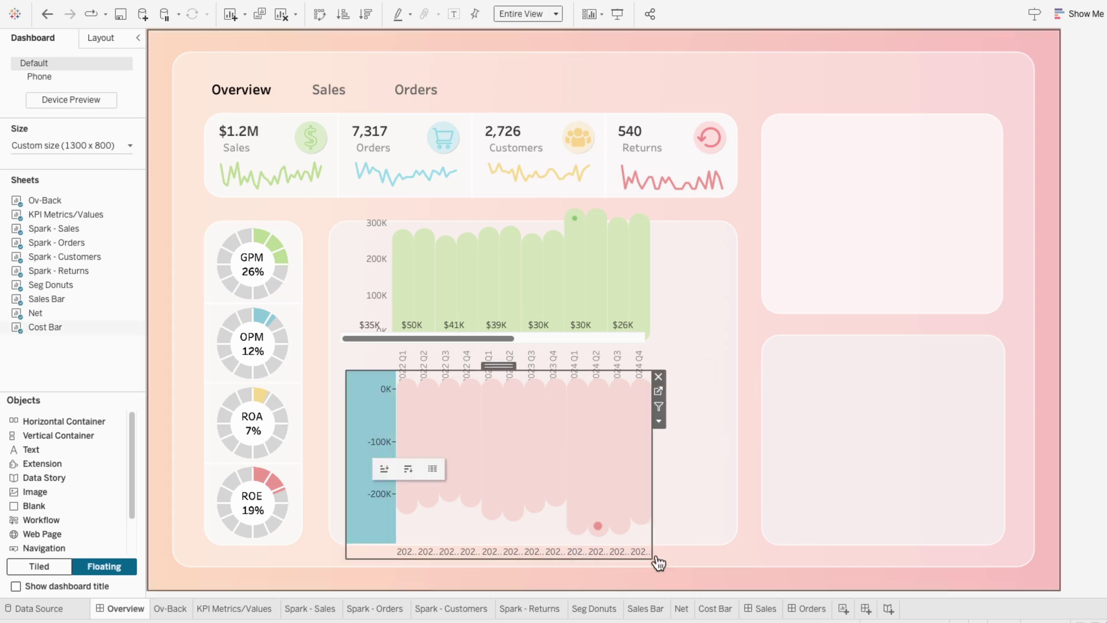
{"action": "left_click_drag", "start_coordinate": [657, 563], "coordinate": [740, 483]}
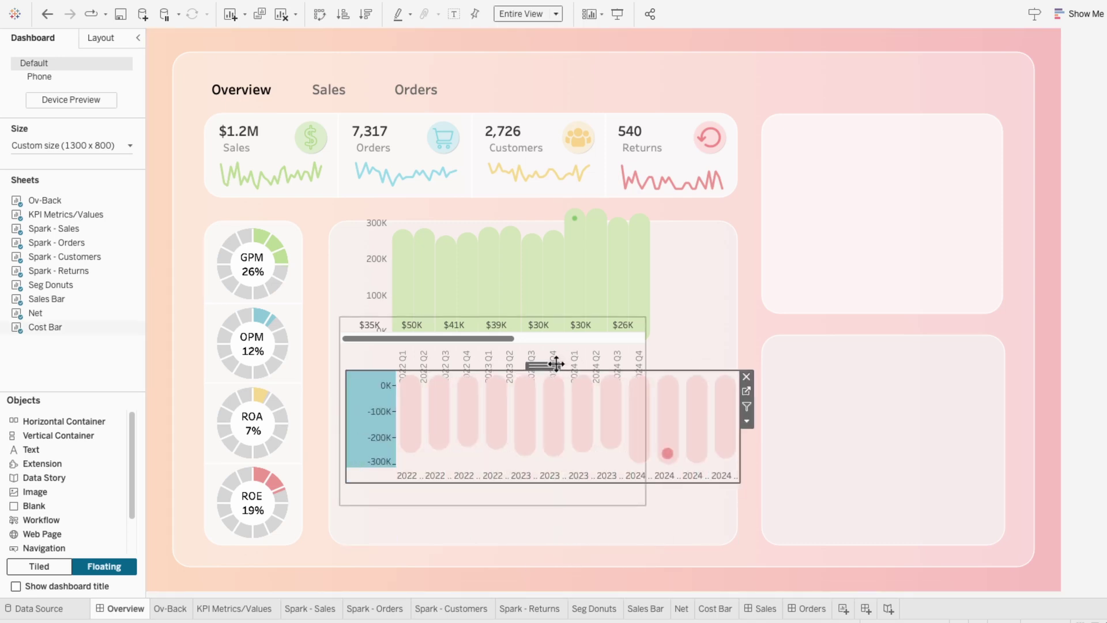
{"action": "left_click_drag", "start_coordinate": [549, 366], "coordinate": [540, 426]}
- Resize the Net sheet to a thin strip directly above the Cost Bar chart and set its fit to Entire View
{"action": "left_click", "coordinate": [526, 370]}
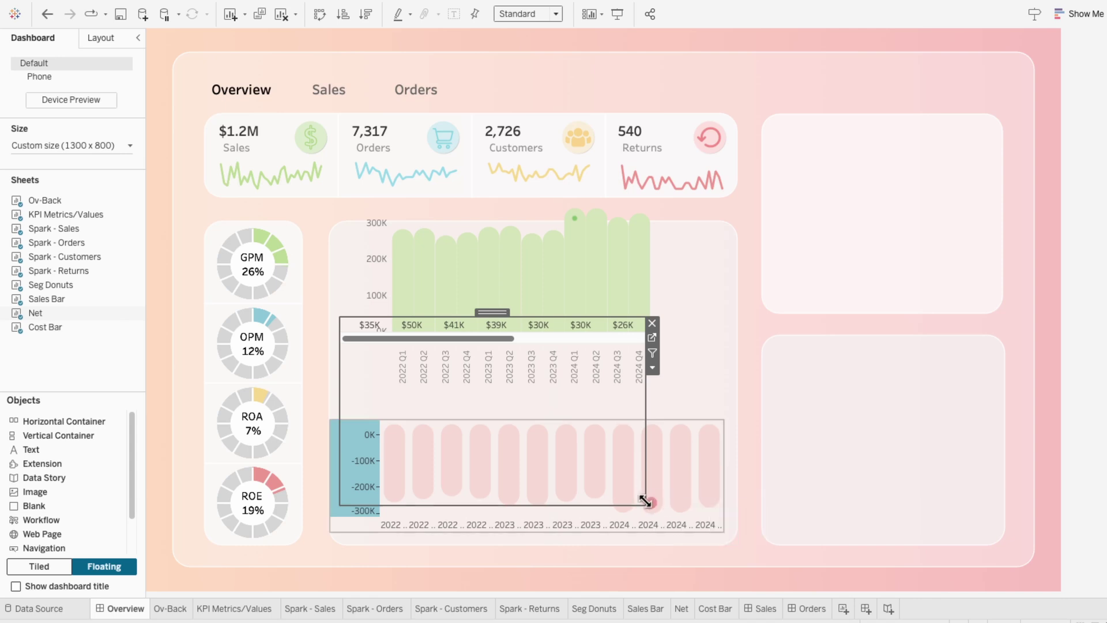
{"action": "left_click_drag", "start_coordinate": [642, 501], "coordinate": [740, 351]}
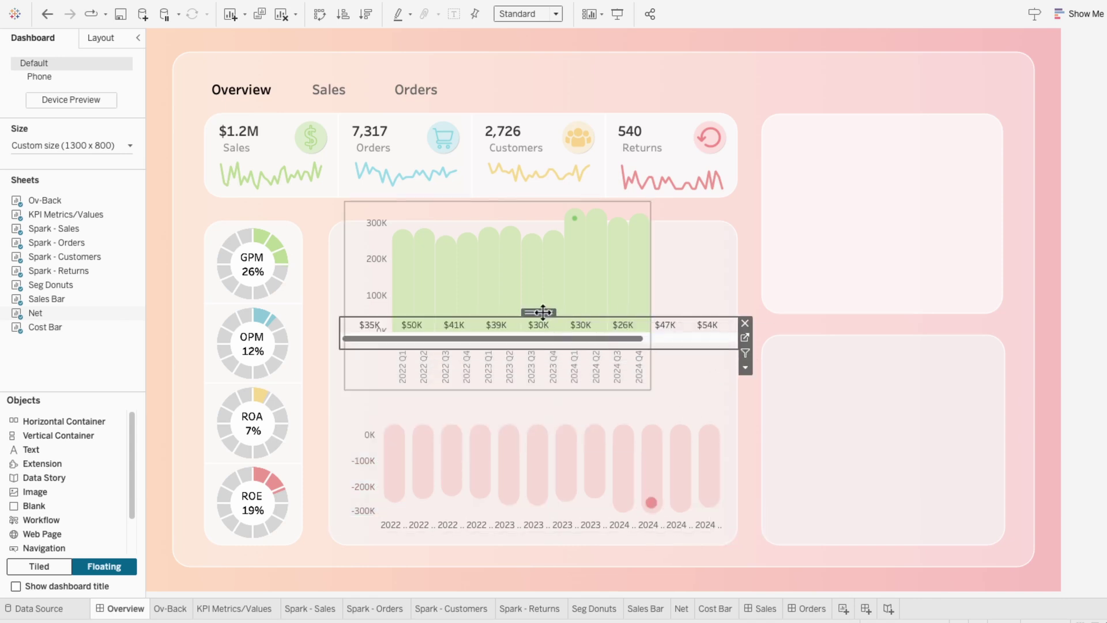
{"action": "left_click_drag", "start_coordinate": [536, 312], "coordinate": [542, 379]}
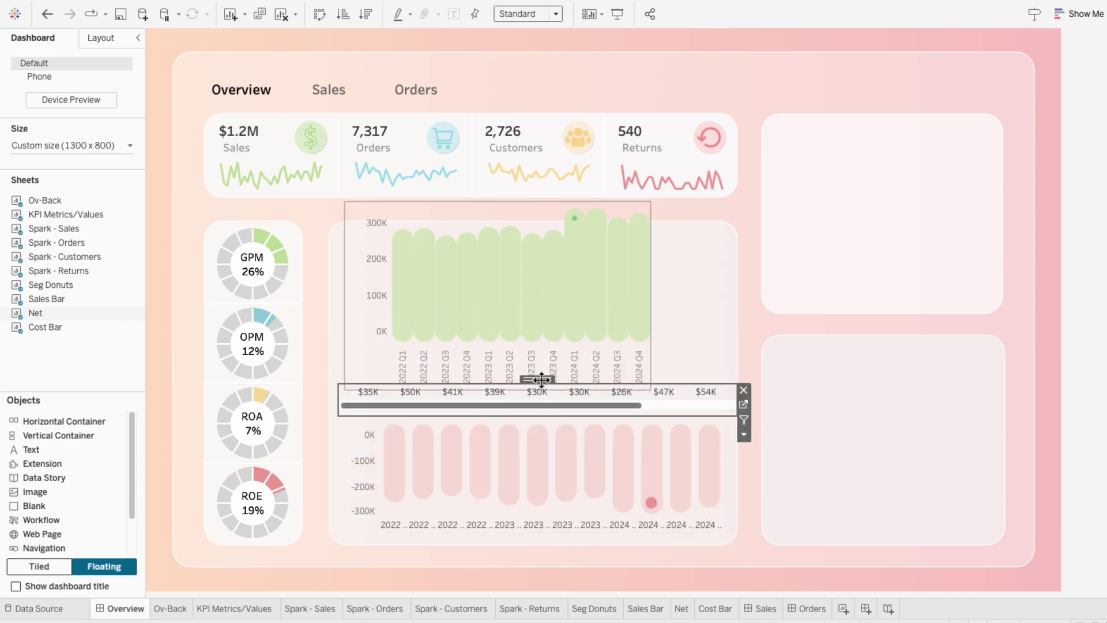
{"action": "left_click", "coordinate": [526, 14]}
{"action": "left_click", "coordinate": [525, 60]}
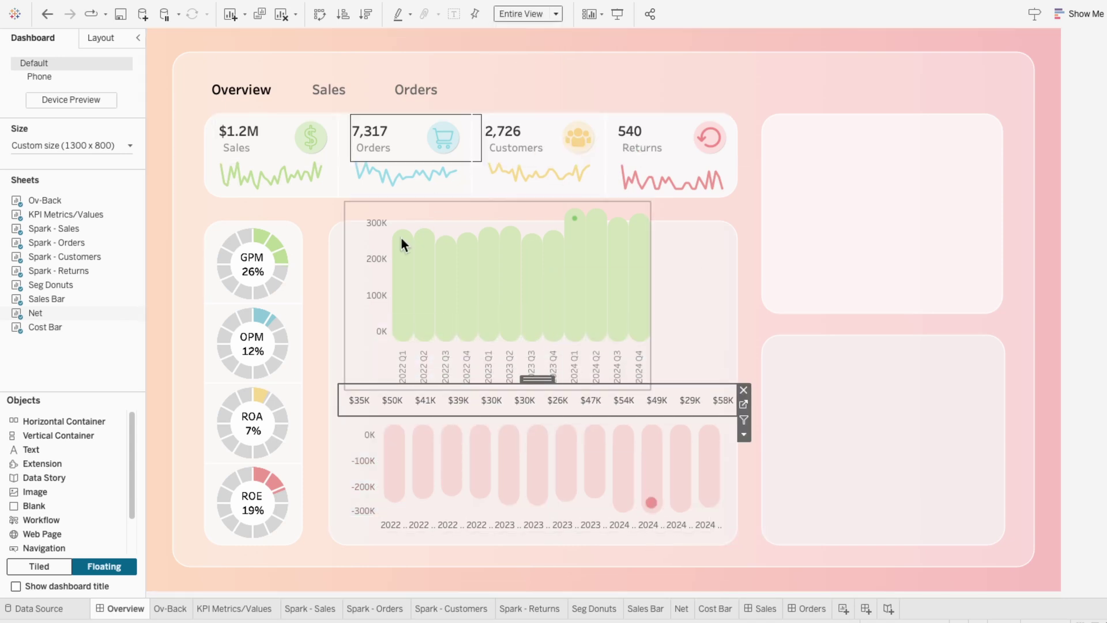
- Resize the Sales Bar chart to about the Cost Bar's width and place it above the Net strip inside the middle panel
{"action": "left_click", "coordinate": [357, 306]}
{"action": "left_click_drag", "start_coordinate": [650, 390], "coordinate": [769, 315]}
{"action": "left_click_drag", "start_coordinate": [559, 202], "coordinate": [543, 258]}
{"action": "left_click_drag", "start_coordinate": [749, 365], "coordinate": [726, 373]}
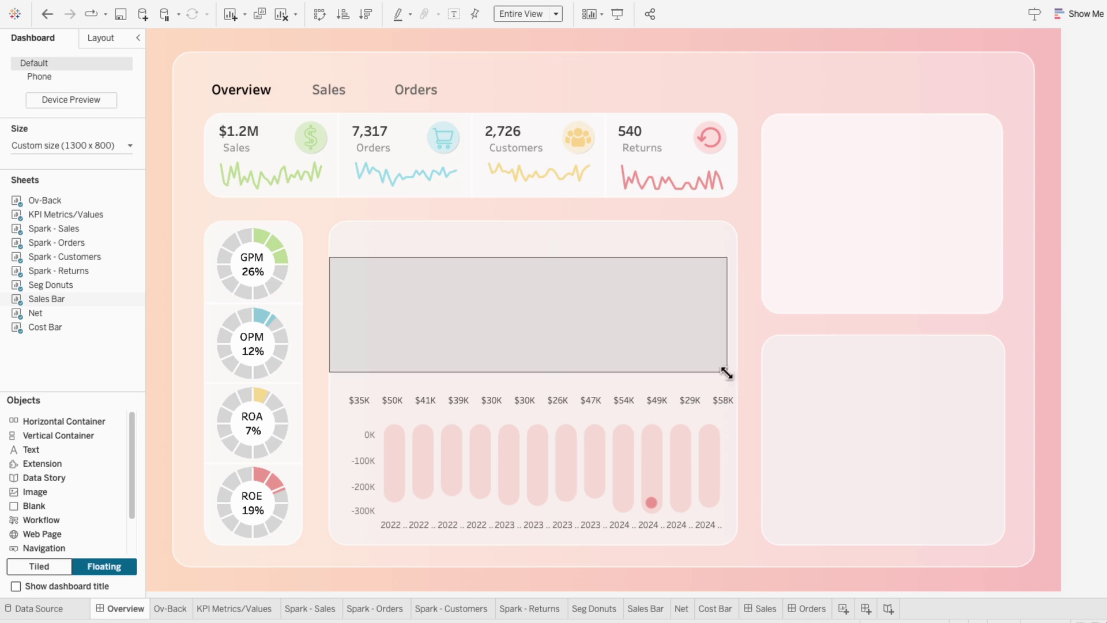
- Hide the quarter header labels beneath the bars of the Sales Bar chart
{"action": "right_click", "coordinate": [686, 358]}
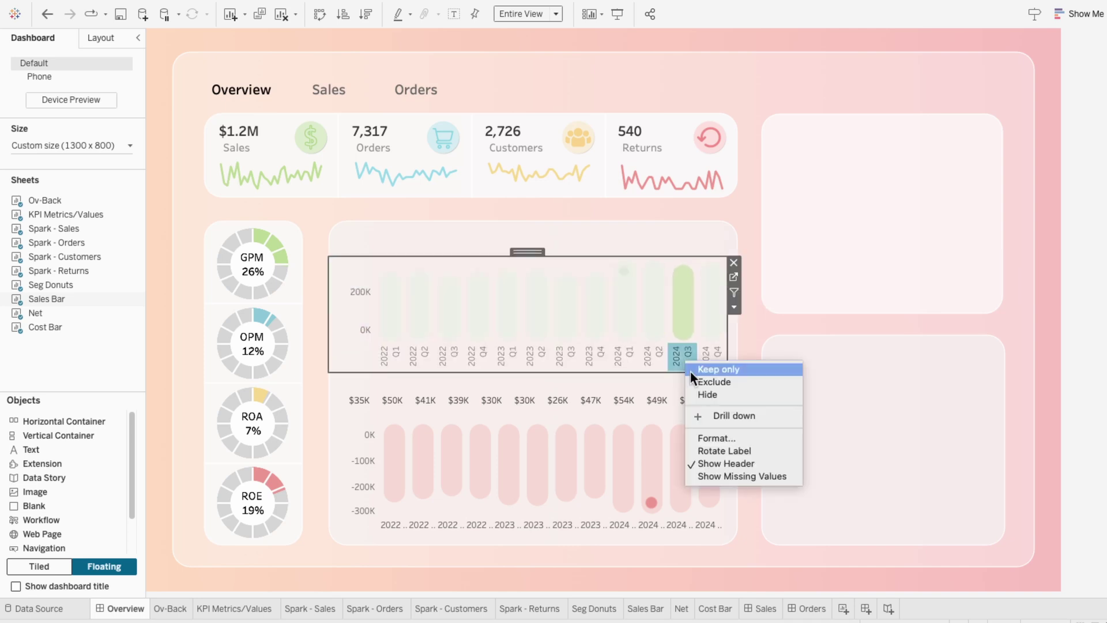
{"action": "left_click", "coordinate": [714, 473]}
{"action": "mouse_move", "coordinate": [684, 363]}
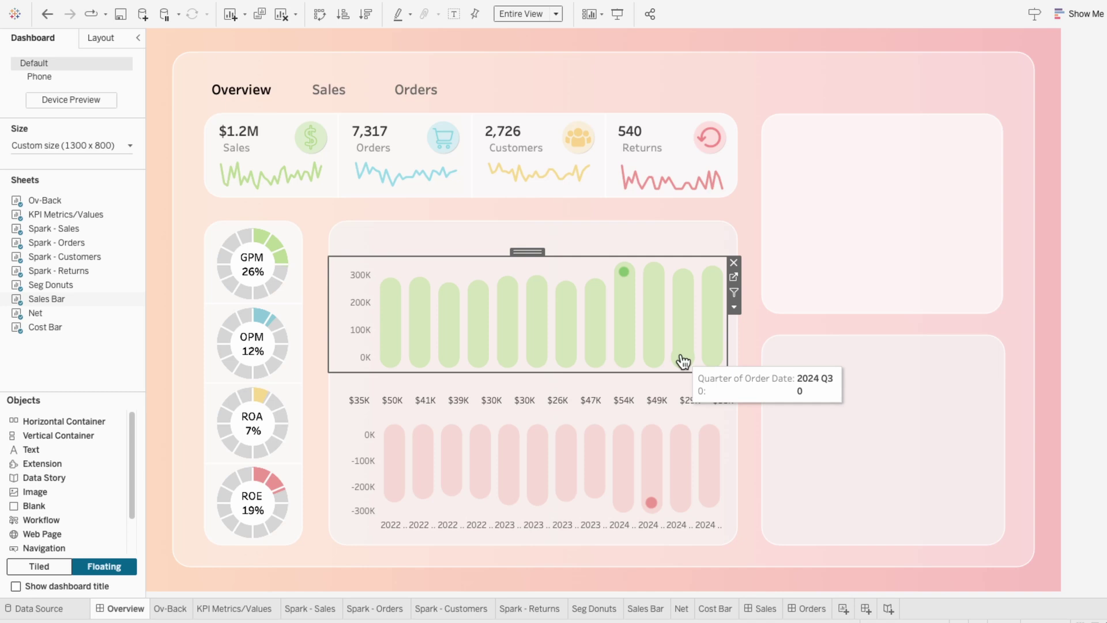
- Add a new worksheet with Quarter - Year on Rows, and start a calculated field named "Quarter - Year (Seq)"
{"action": "left_click", "coordinate": [843, 608]}
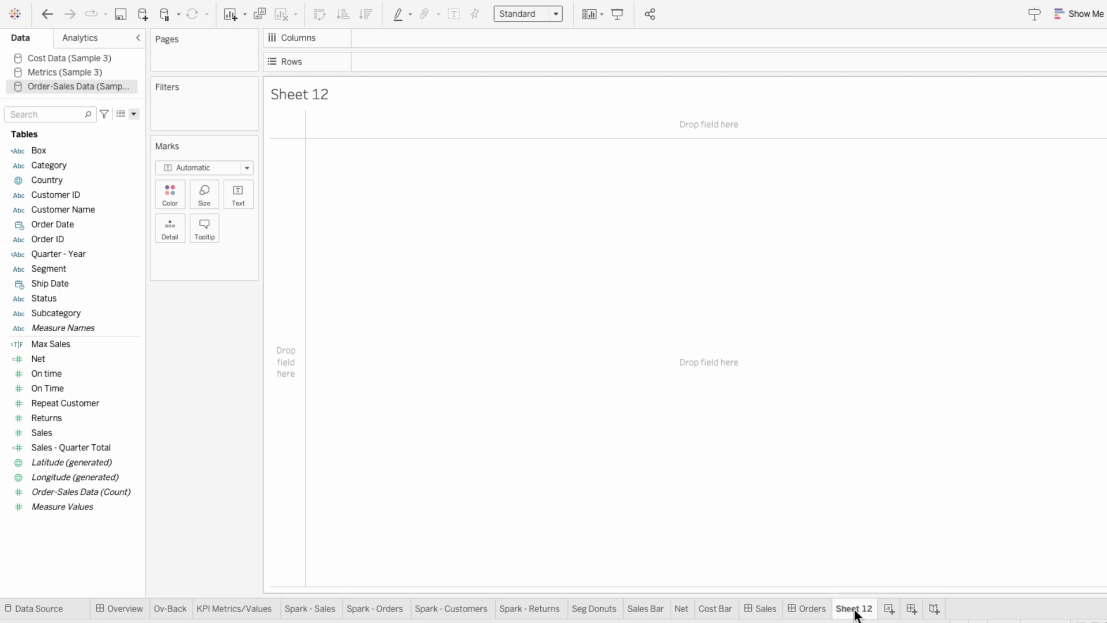
{"action": "double_click", "coordinate": [61, 254]}
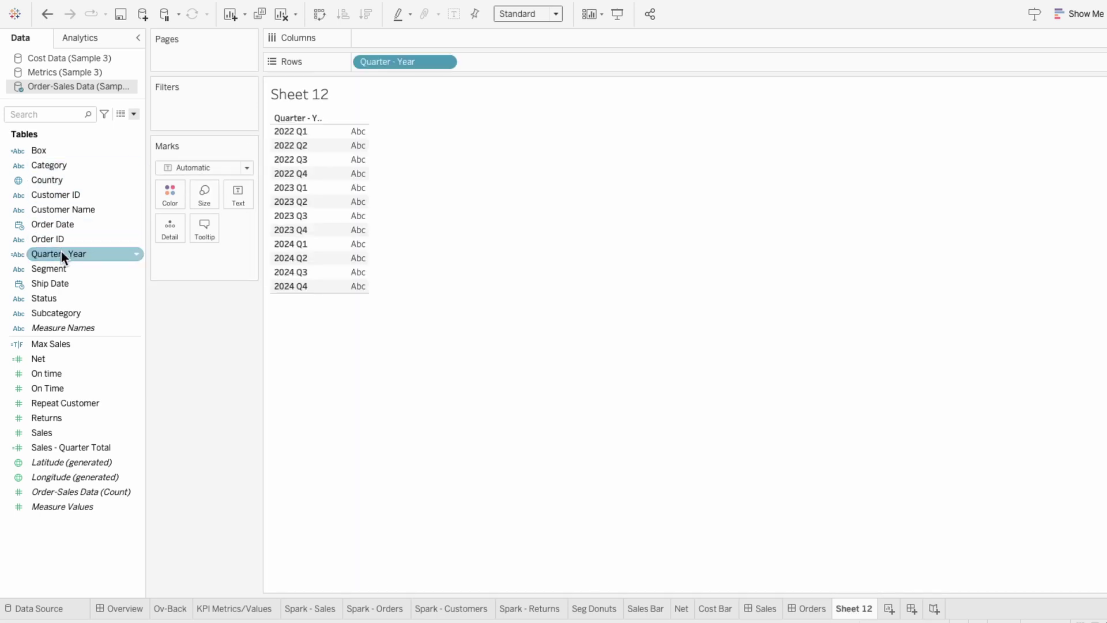
{"action": "left_click", "coordinate": [134, 115]}
{"action": "left_click", "coordinate": [133, 124]}
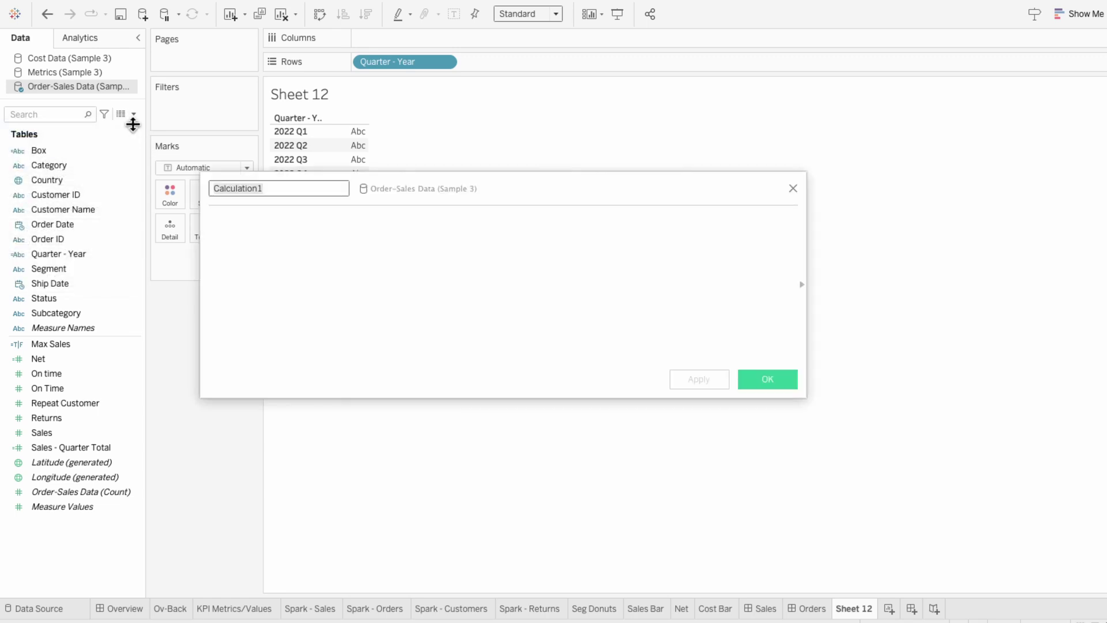
{"action": "type", "text": "Quarter -"}
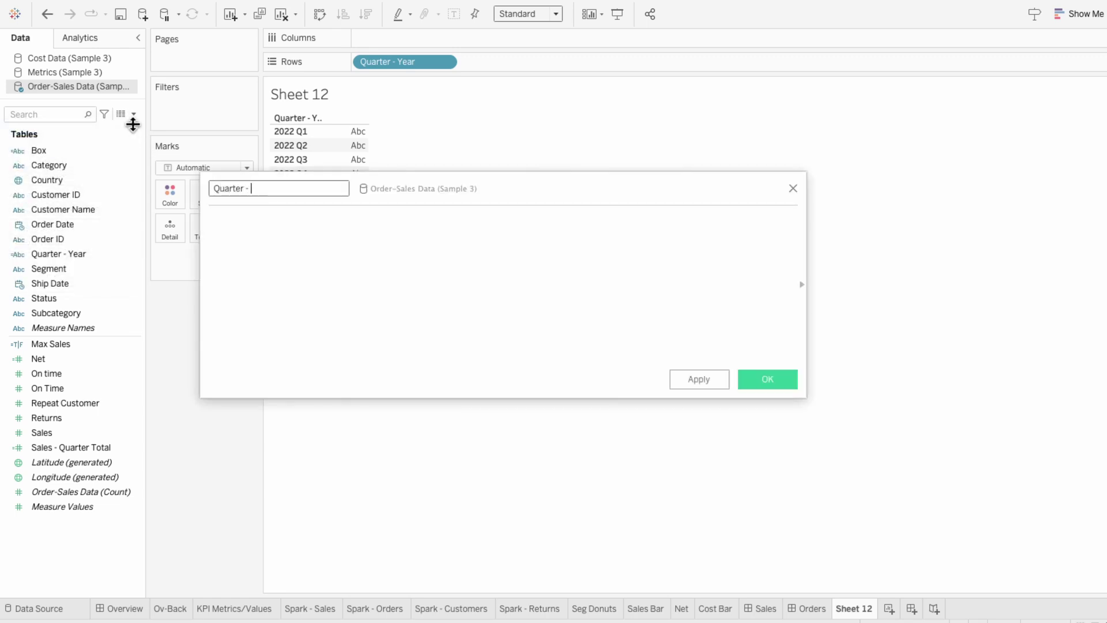
{"action": "type", "text": " Year (Seq)"}
{"action": "key", "text": "Tab"}
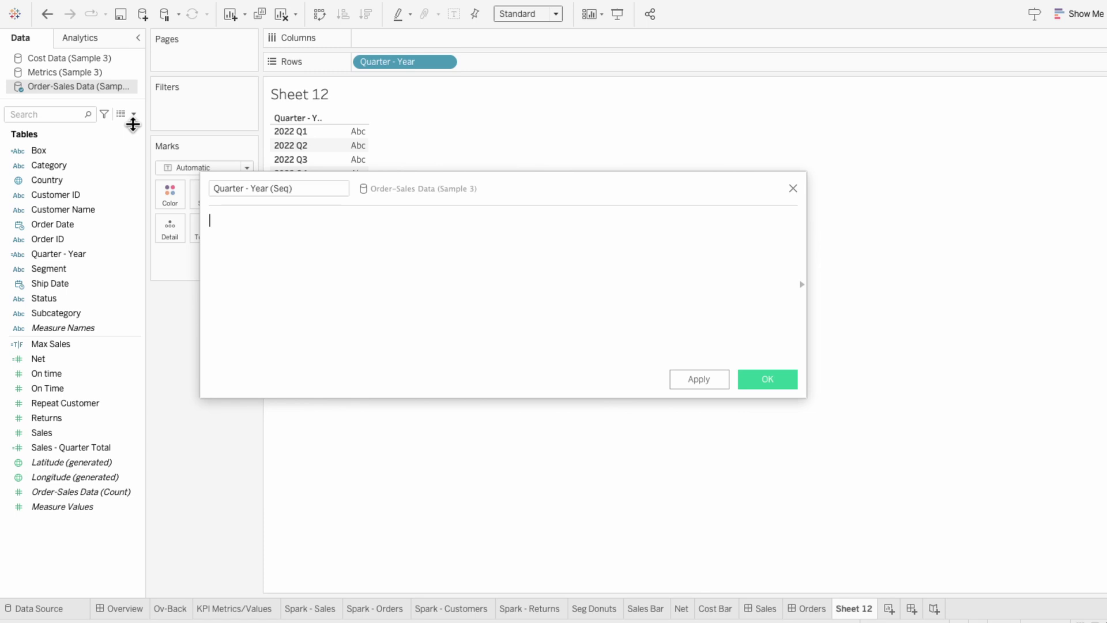
- Define the calculated field as INT(LEFT([Quarter - Year], 4)) * 4 + INT(RIGHT([Quarter - Year], 1)) and save it
{"action": "type", "text": "INT(LEFT("}
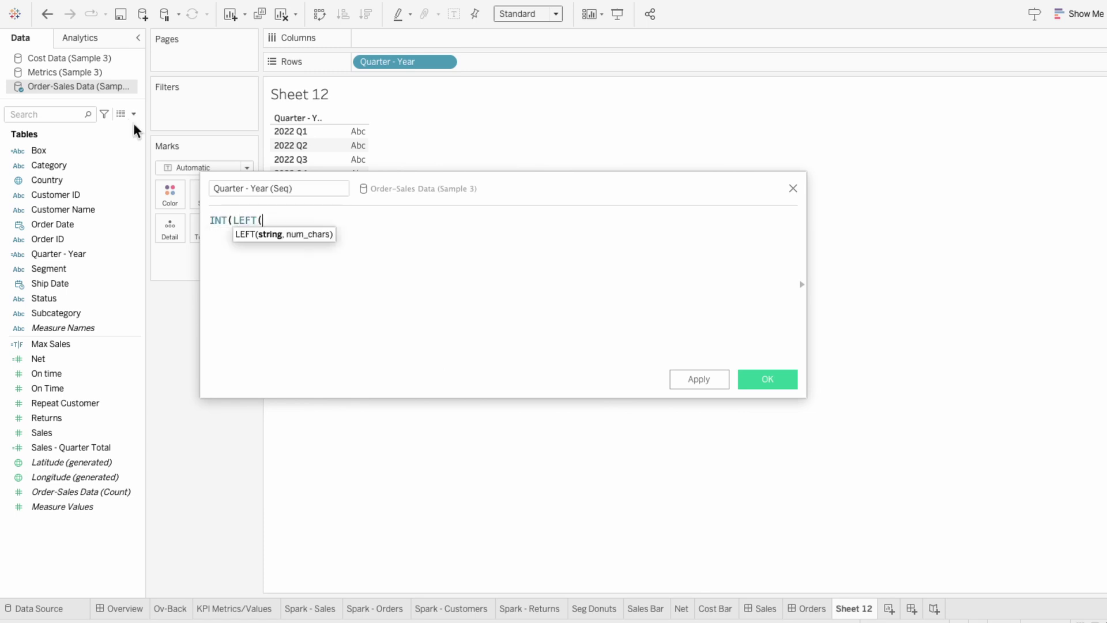
{"action": "type", "text": "quar"}
{"action": "key", "text": "Return"}
{"action": "type", "text": ", 4)) "}
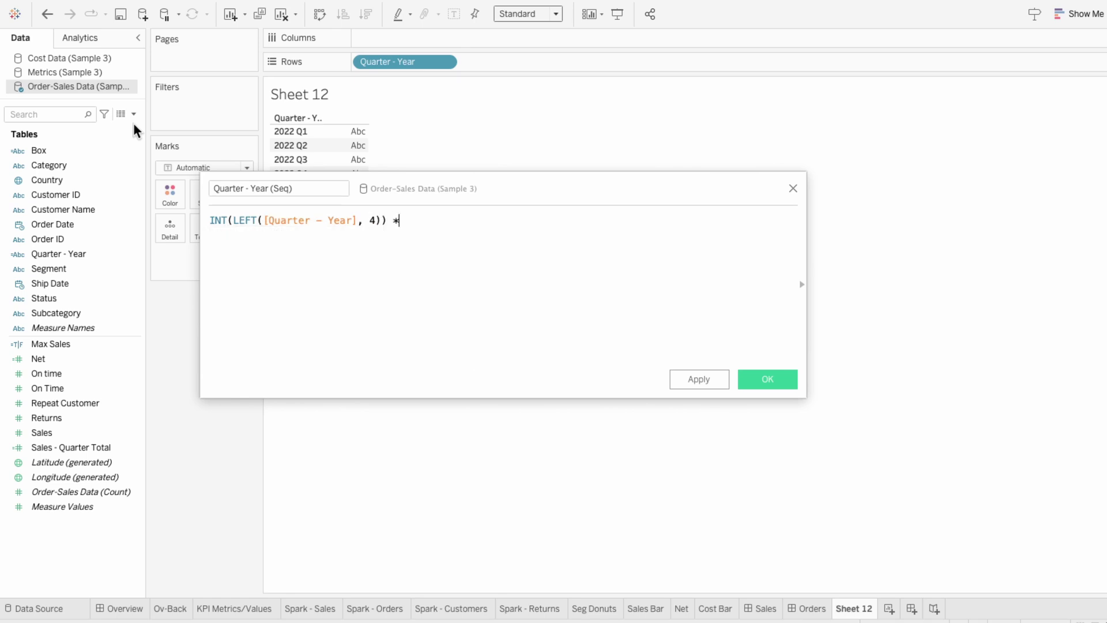
{"action": "type", "text": "* 4 + INT(RIGHT("}
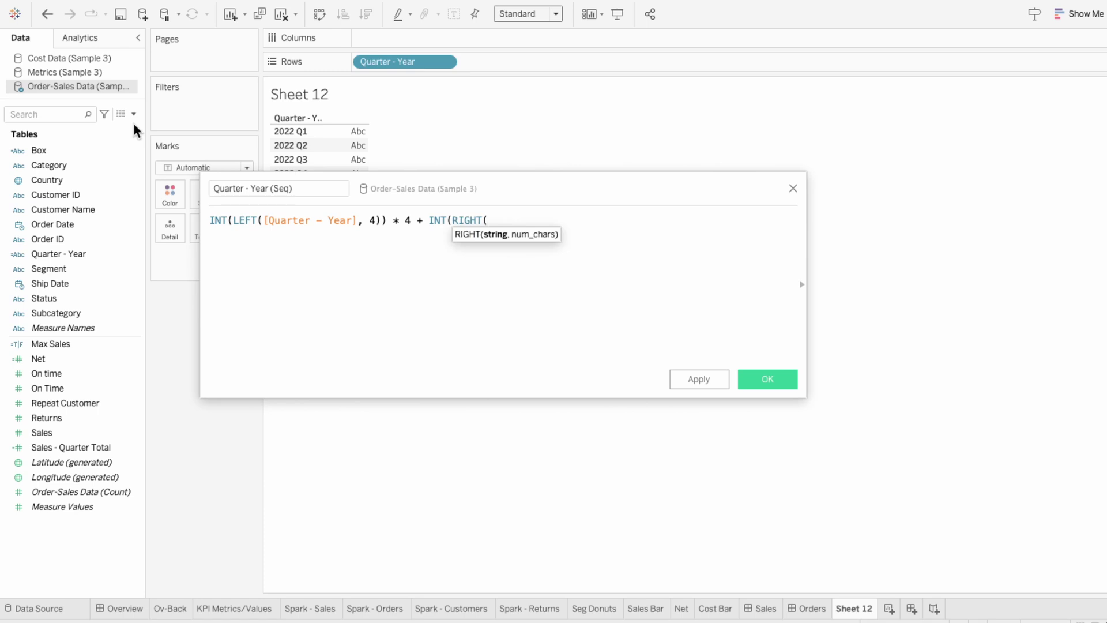
{"action": "type", "text": "quar"}
{"action": "key", "text": "Return"}
{"action": "type", "text": ","}
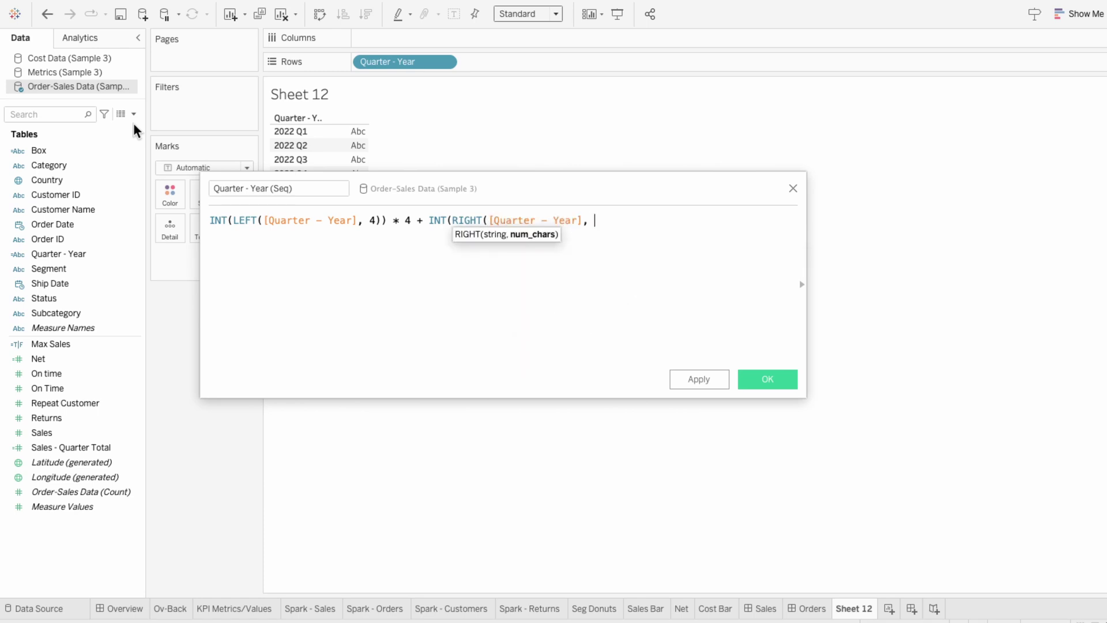
{"action": "type", "text": " 1))"}
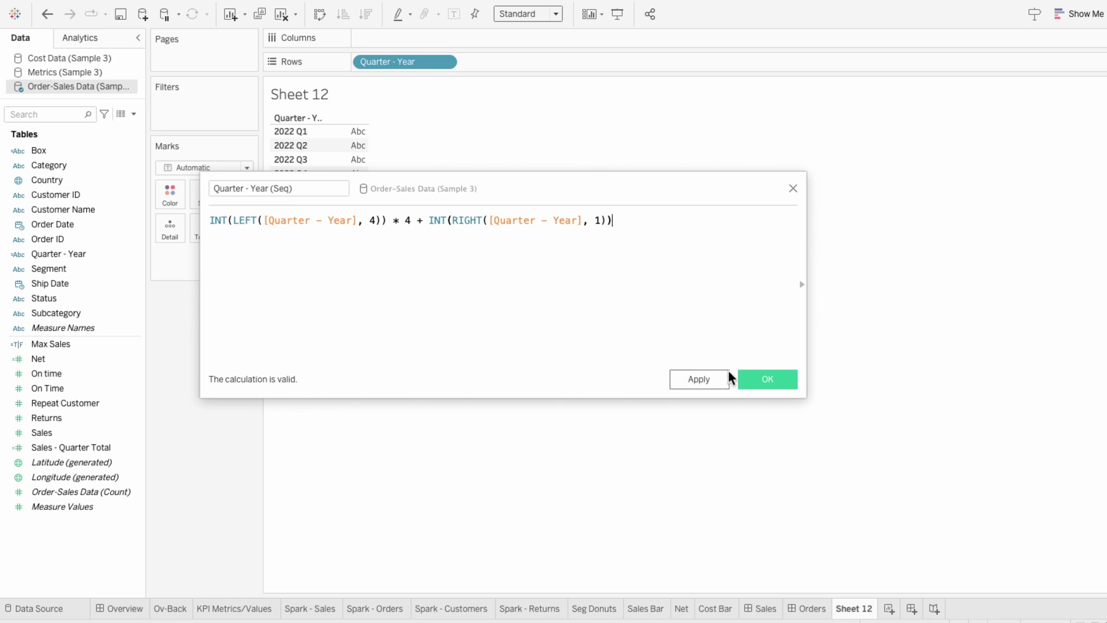
{"action": "left_click", "coordinate": [756, 381]}
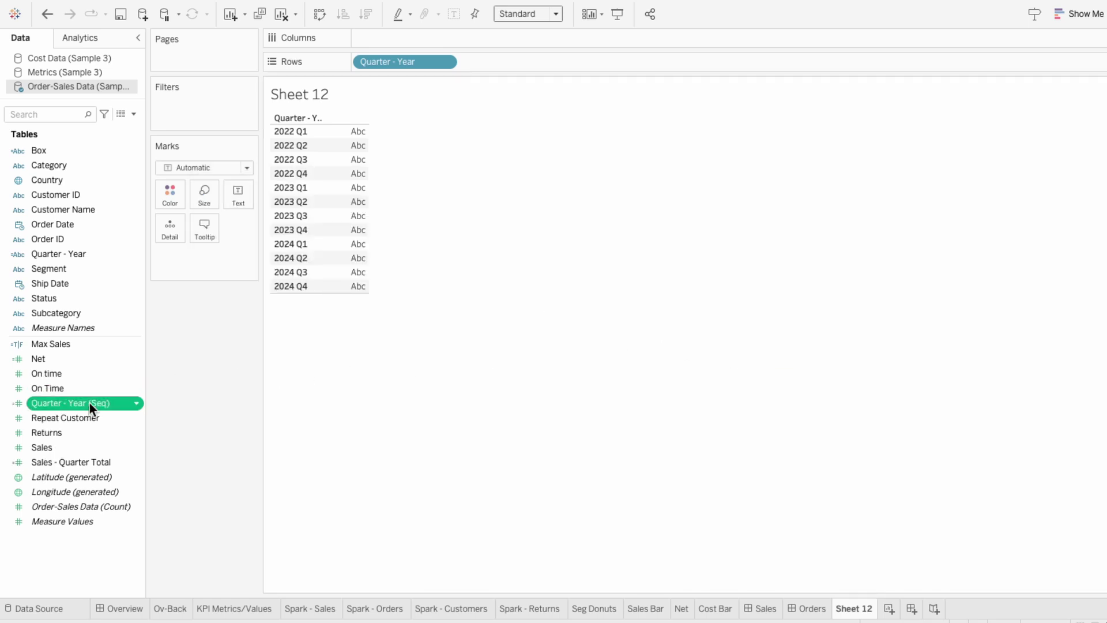
- Add Quarter - Year (Seq) to Rows after Quarter - Year and convert it to a discrete dimension
{"action": "left_click_drag", "start_coordinate": [88, 403], "coordinate": [466, 65]}
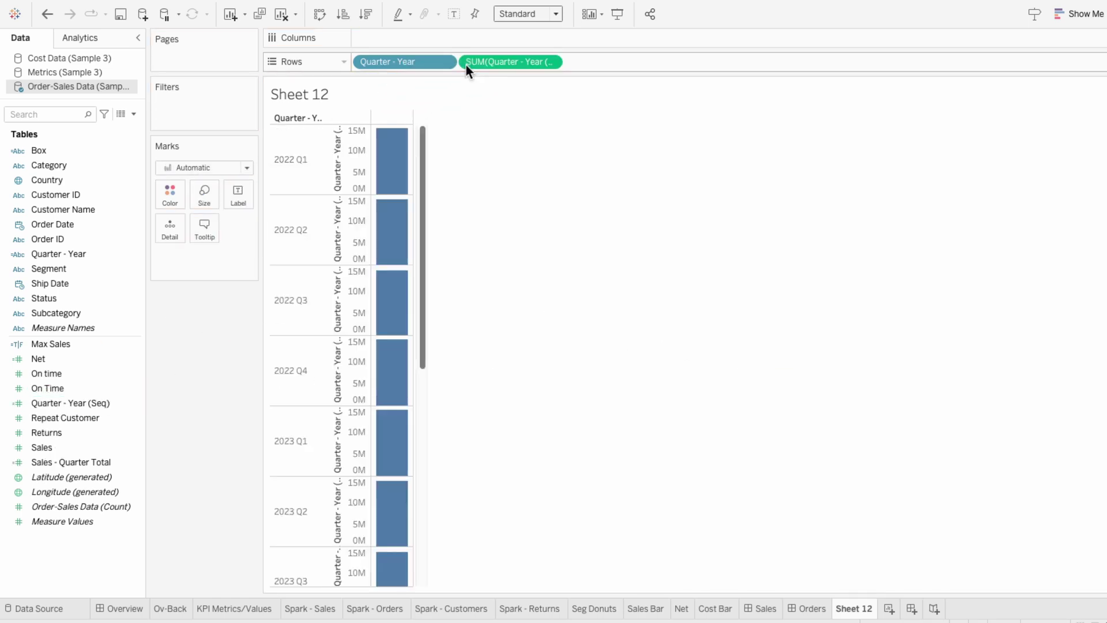
{"action": "right_click", "coordinate": [474, 63]}
{"action": "left_click", "coordinate": [483, 175]}
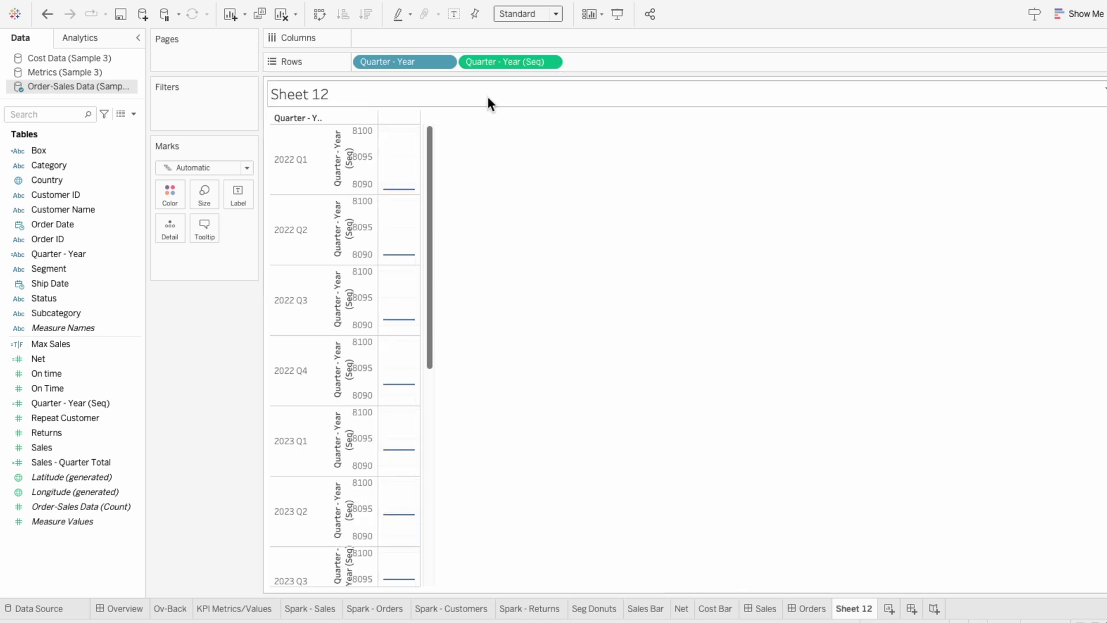
{"action": "right_click", "coordinate": [493, 61]}
{"action": "left_click", "coordinate": [521, 219]}
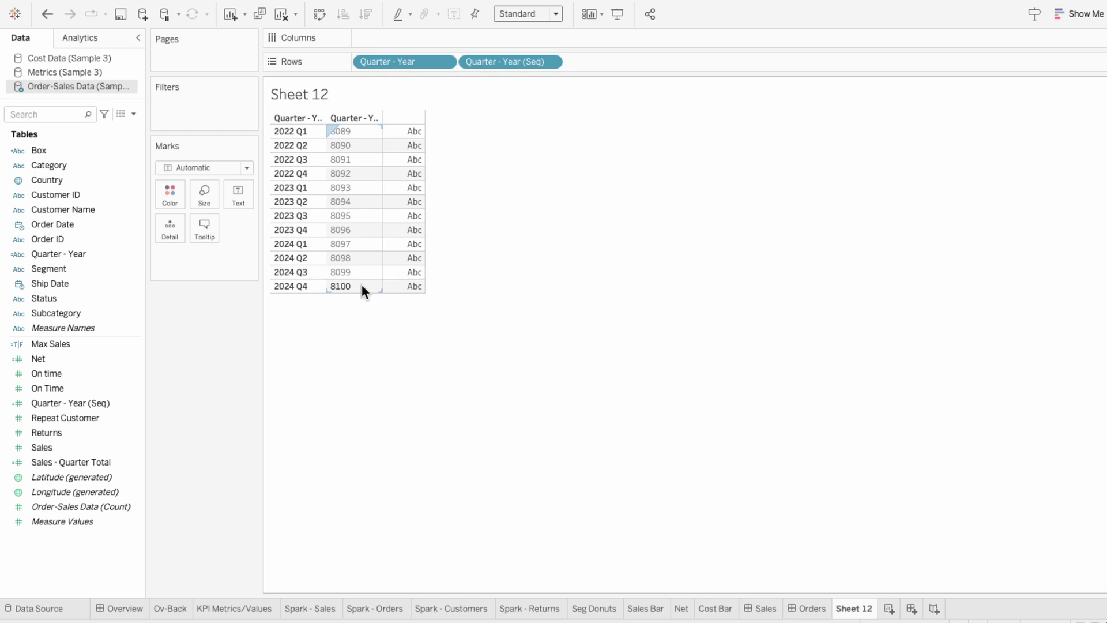
- Filter Quarter - Year to the top 8 values by the Quarter - Year (Seq) field
{"action": "left_click_drag", "start_coordinate": [85, 254], "coordinate": [192, 99]}
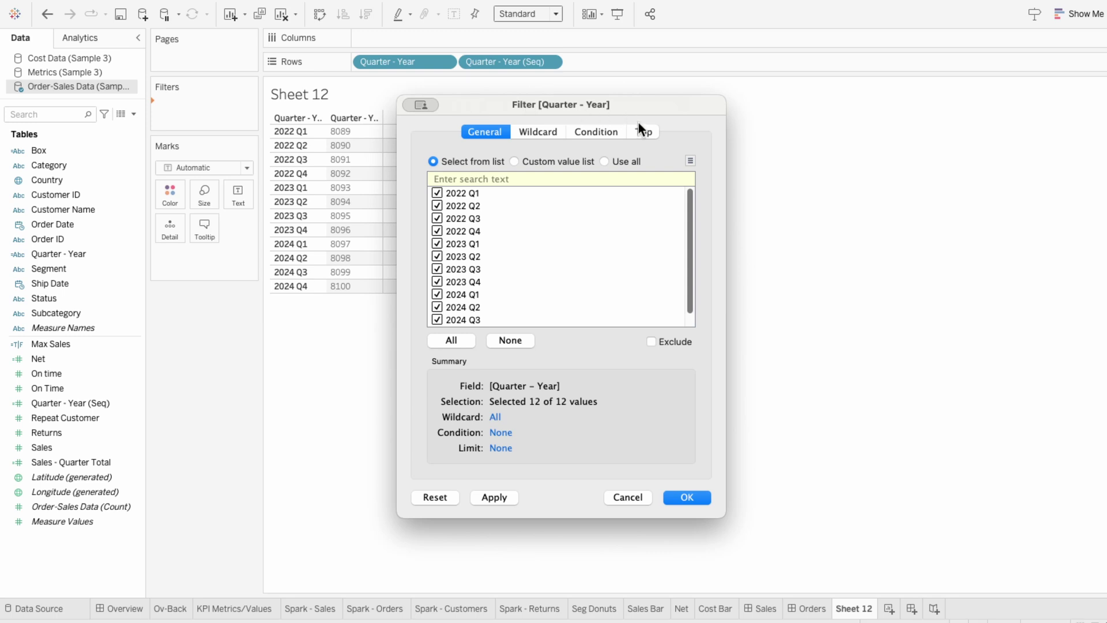
{"action": "left_click", "coordinate": [644, 132]}
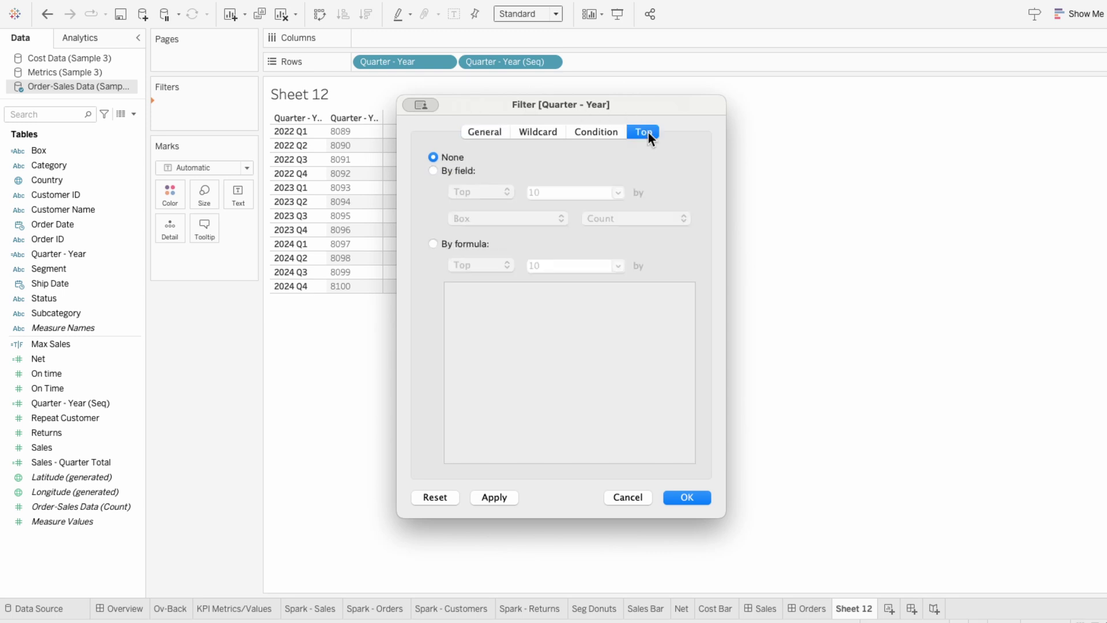
{"action": "left_click", "coordinate": [458, 170]}
{"action": "left_click", "coordinate": [546, 191]}
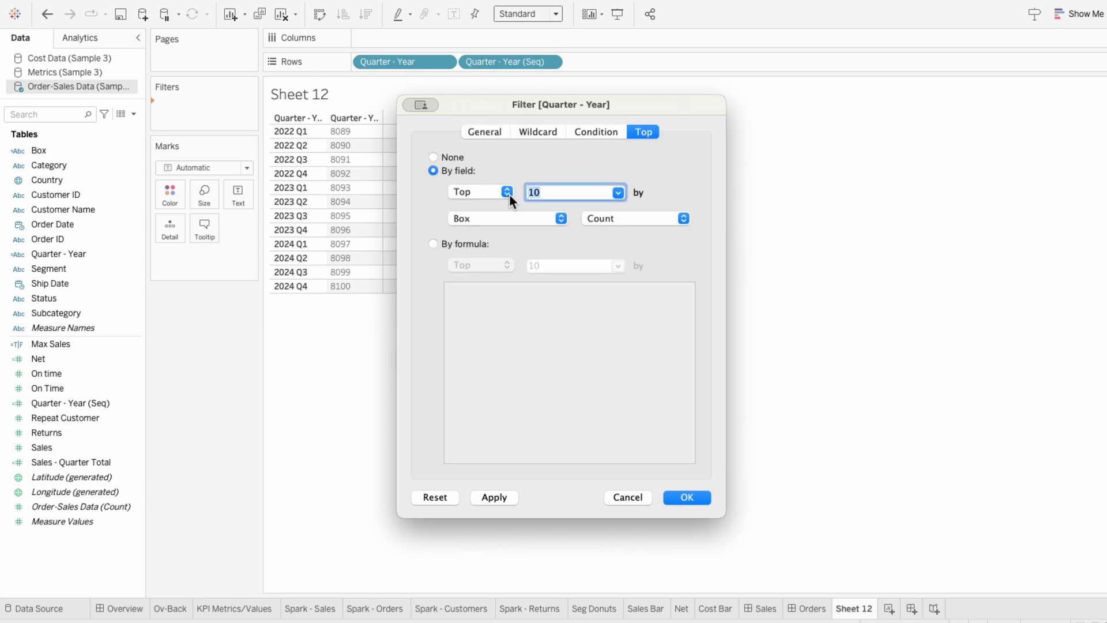
{"action": "type", "text": "8"}
{"action": "left_click", "coordinate": [520, 214]}
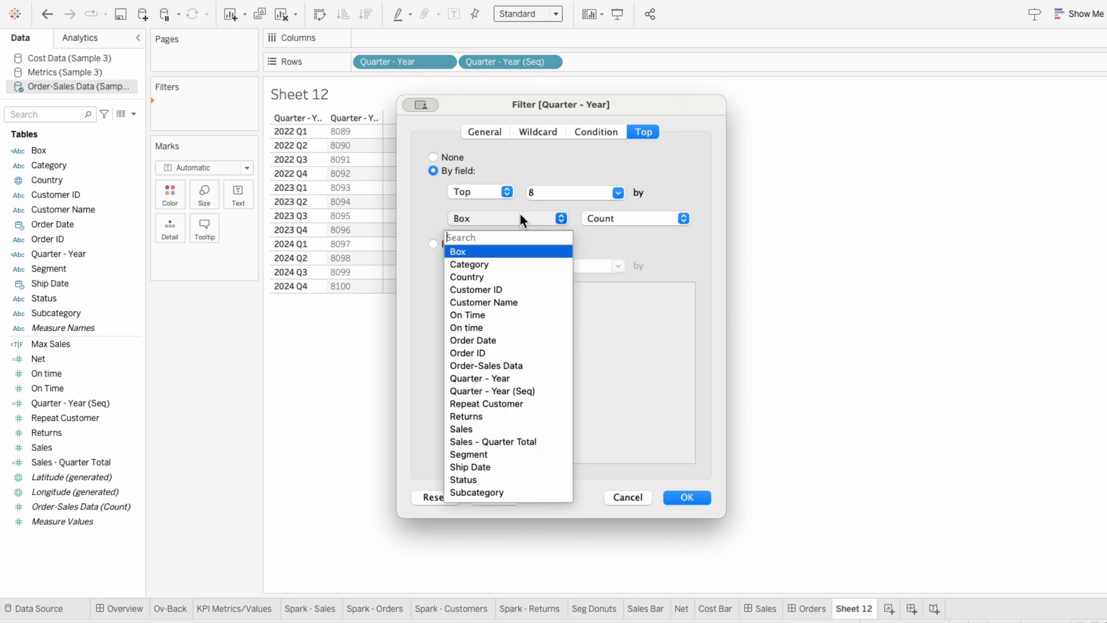
{"action": "left_click", "coordinate": [518, 391]}
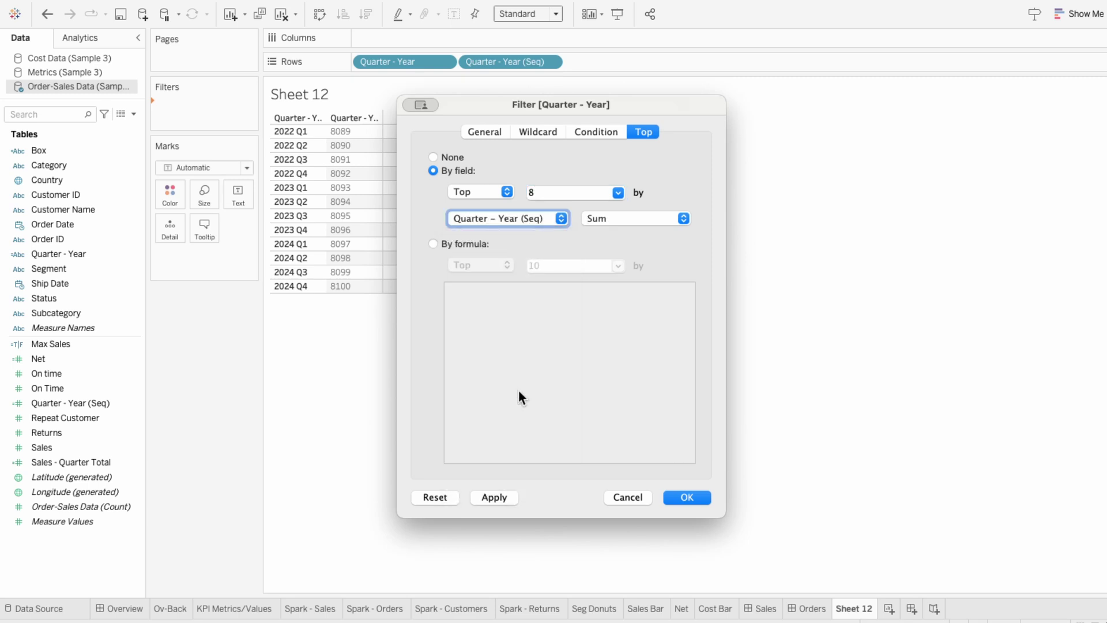
{"action": "left_click", "coordinate": [601, 219]}
{"action": "left_click", "coordinate": [603, 227]}
{"action": "left_click", "coordinate": [688, 496]}
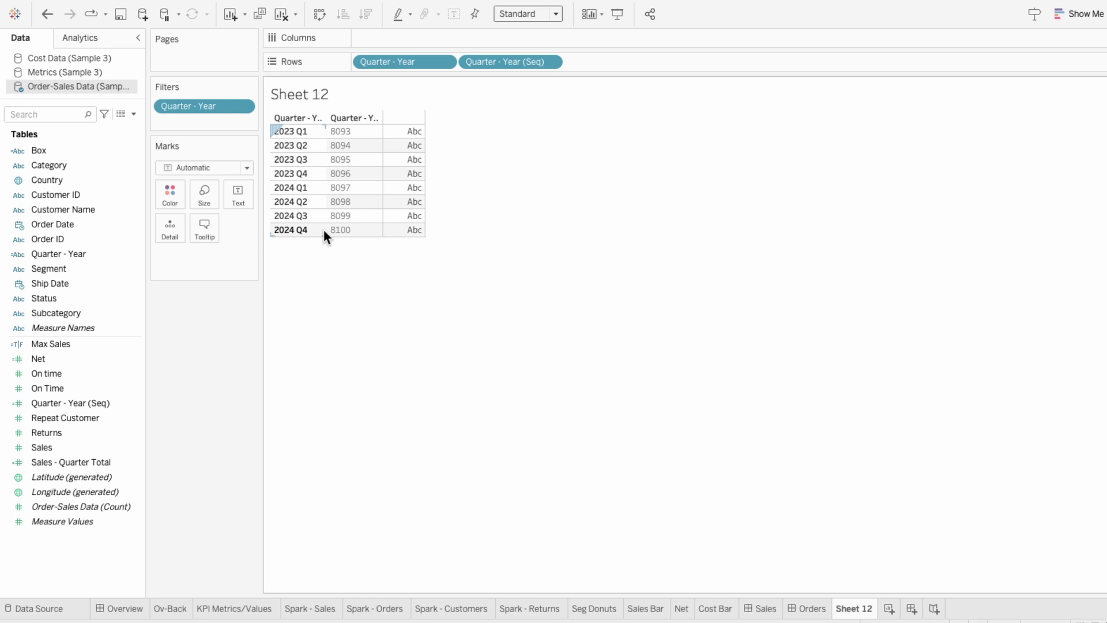
- Apply the Quarter - Year filter to the Sales Bar, Net and Cost Bar worksheets as well
{"action": "right_click", "coordinate": [205, 108]}
{"action": "mouse_move", "coordinate": [256, 195]}
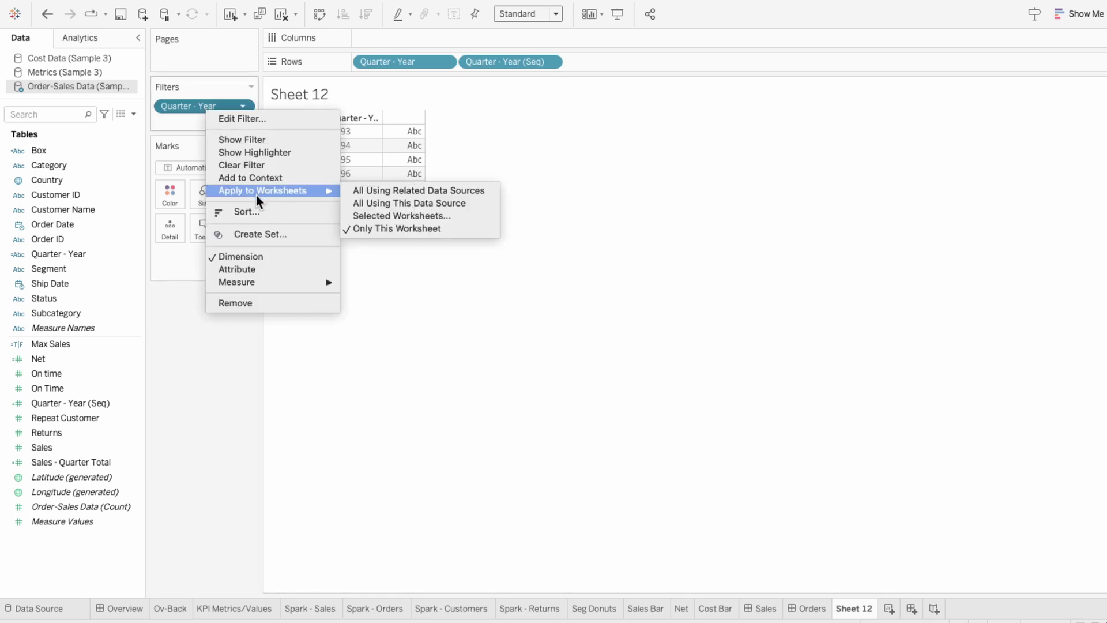
{"action": "left_click", "coordinate": [357, 215]}
{"action": "scroll", "coordinate": [336, 327], "scroll_direction": "down", "scroll_amount": 5}
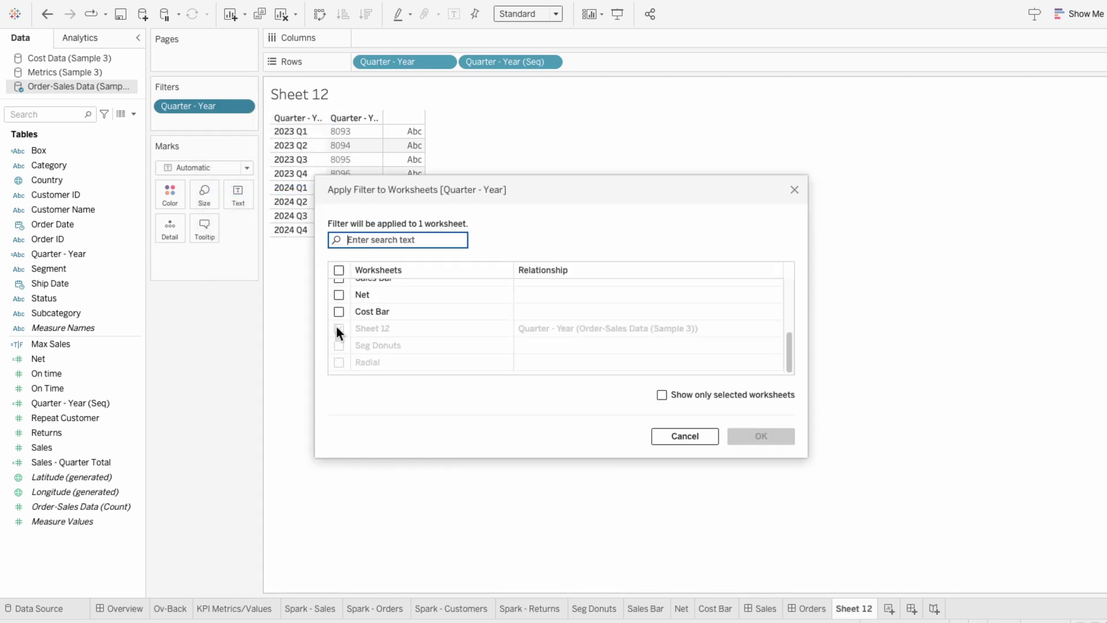
{"action": "left_click", "coordinate": [338, 312]}
{"action": "left_click", "coordinate": [338, 295]}
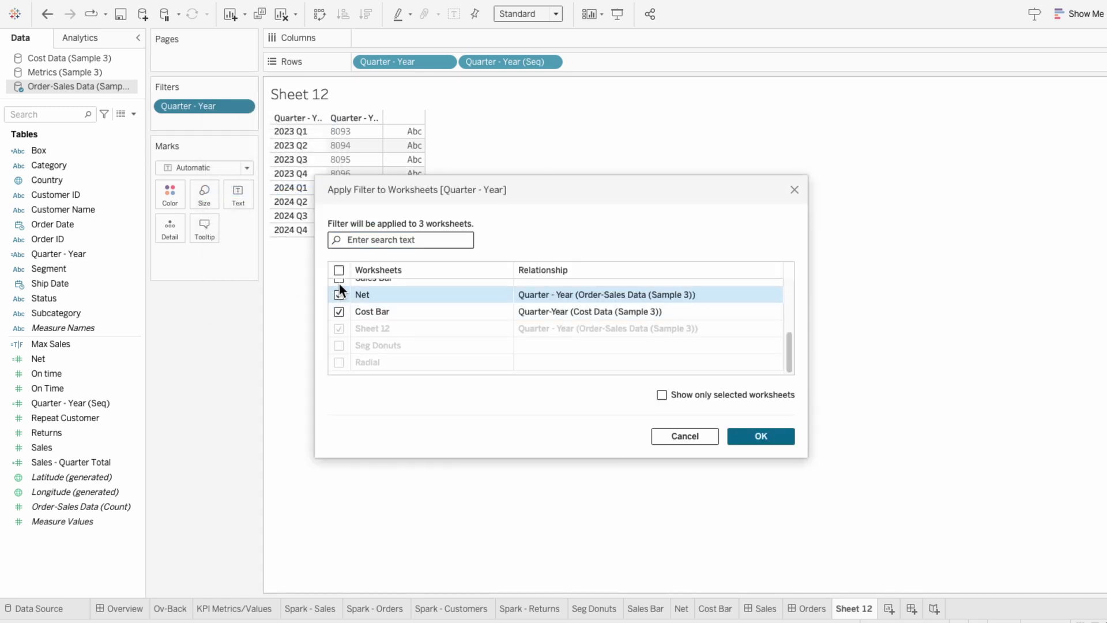
{"action": "left_click", "coordinate": [339, 283]}
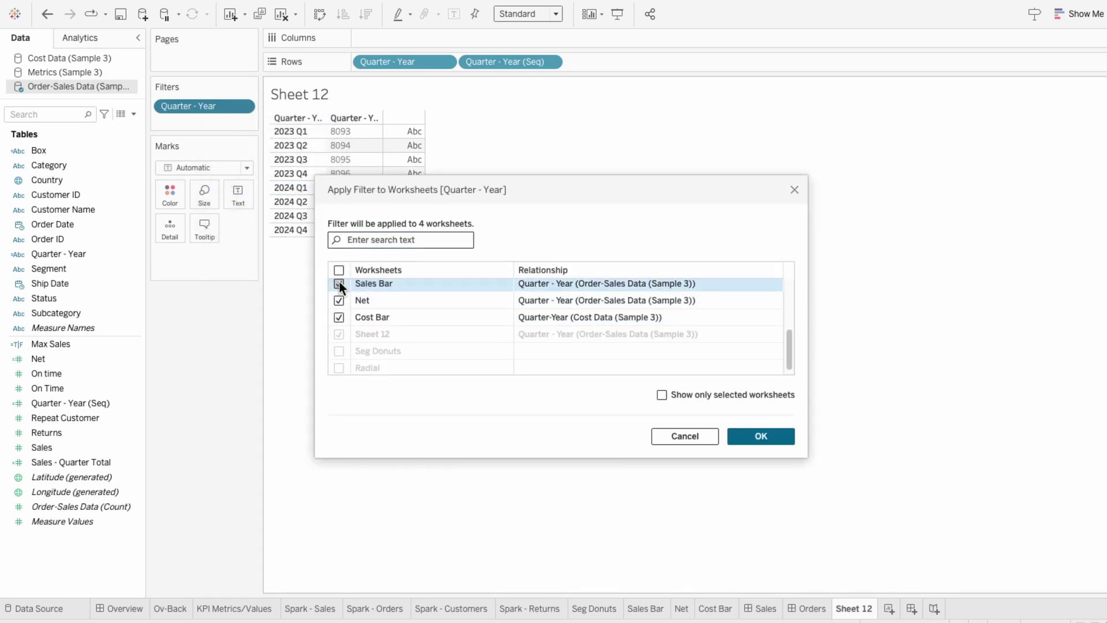
{"action": "left_click", "coordinate": [757, 434]}
- Delete the helper worksheet Sheet 12 and return to the Overview dashboard
{"action": "right_click", "coordinate": [853, 611]}
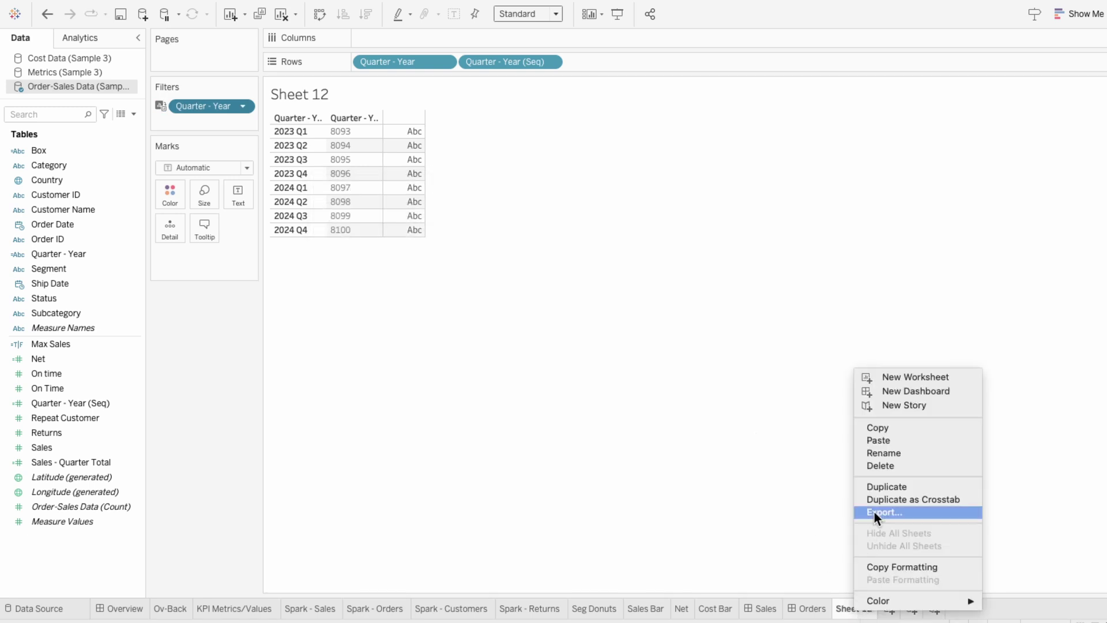
{"action": "key", "text": "Escape"}
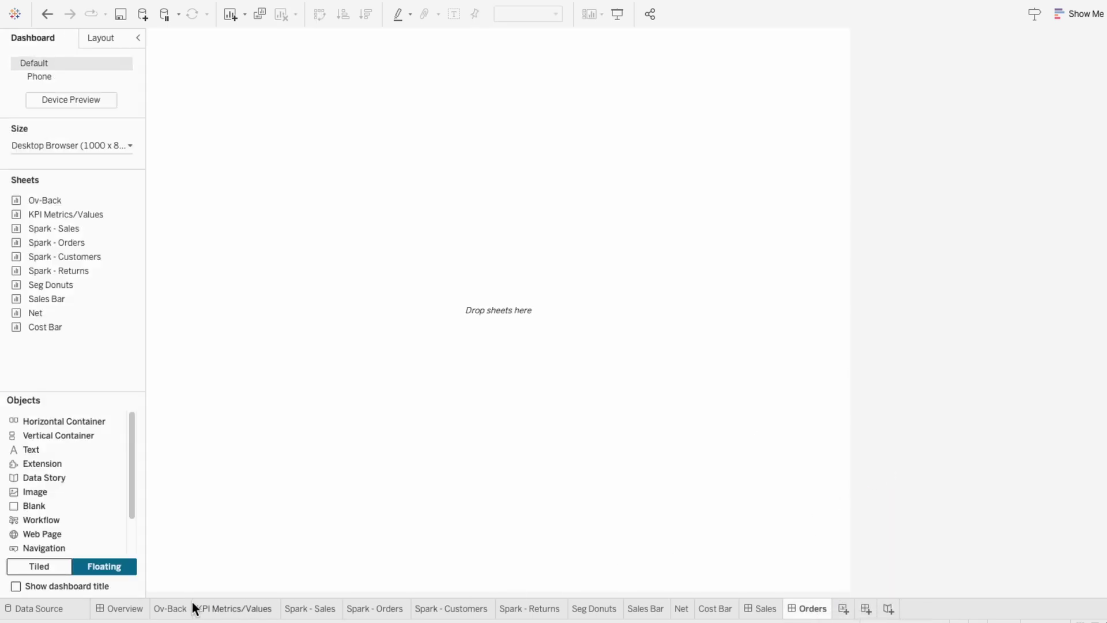
{"action": "left_click", "coordinate": [140, 609]}
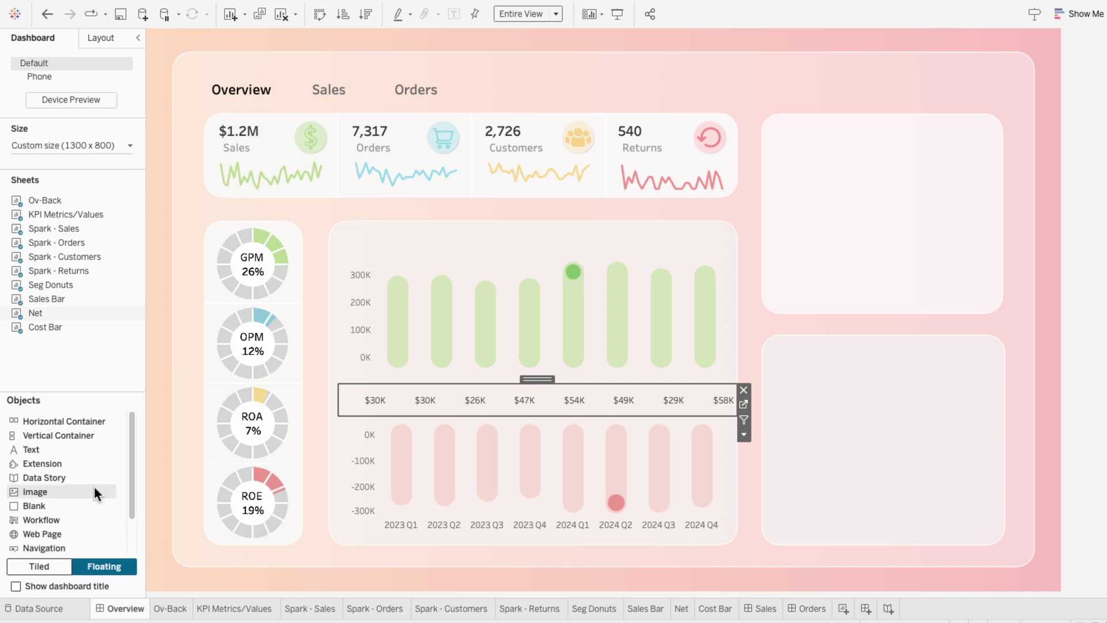
- Add a floating text object reading "Sales & Cost" over the middle panel, in black Tableau Regular at size 14
{"action": "left_click_drag", "start_coordinate": [47, 448], "coordinate": [386, 290]}
{"action": "type", "text": "Sales & Cost"}
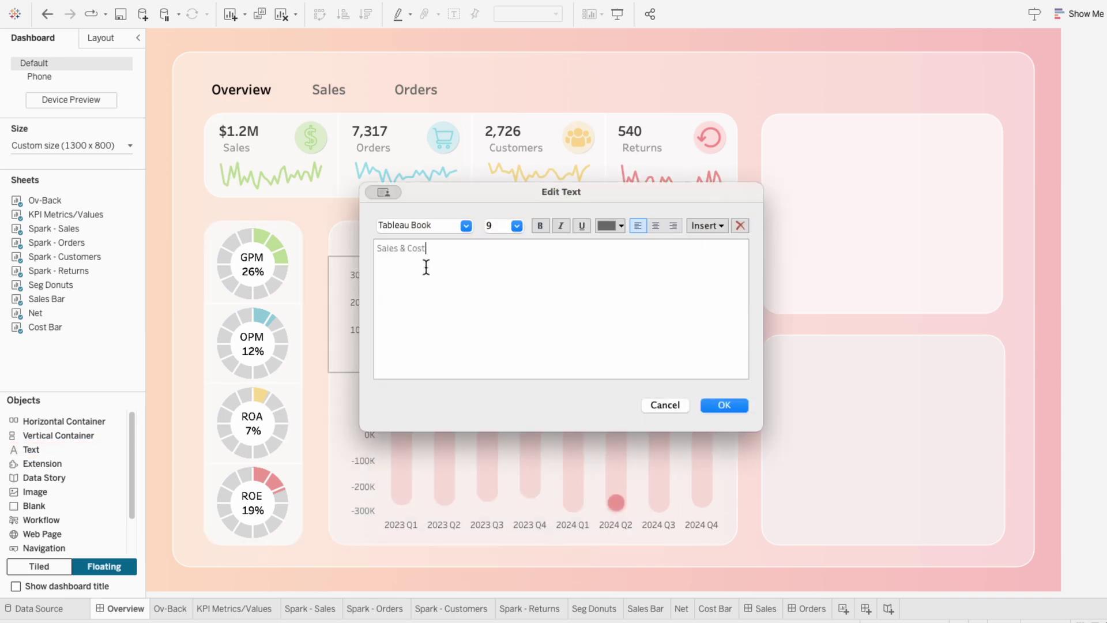
{"action": "left_click_drag", "start_coordinate": [436, 246], "coordinate": [373, 247]}
{"action": "left_click", "coordinate": [453, 225]}
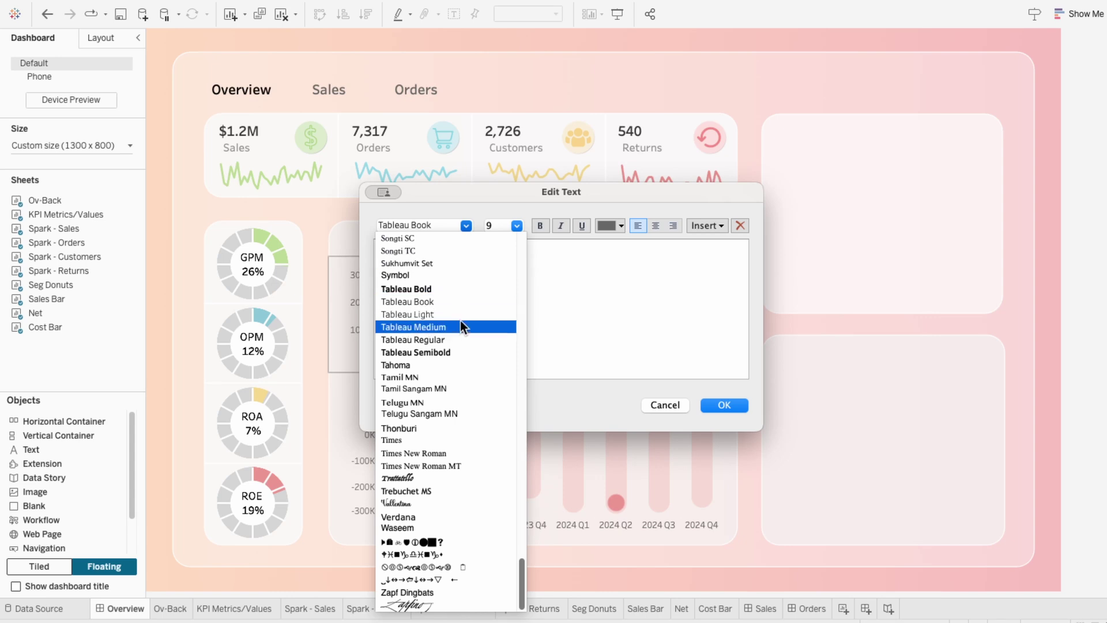
{"action": "left_click", "coordinate": [463, 339]}
{"action": "left_click", "coordinate": [516, 226]}
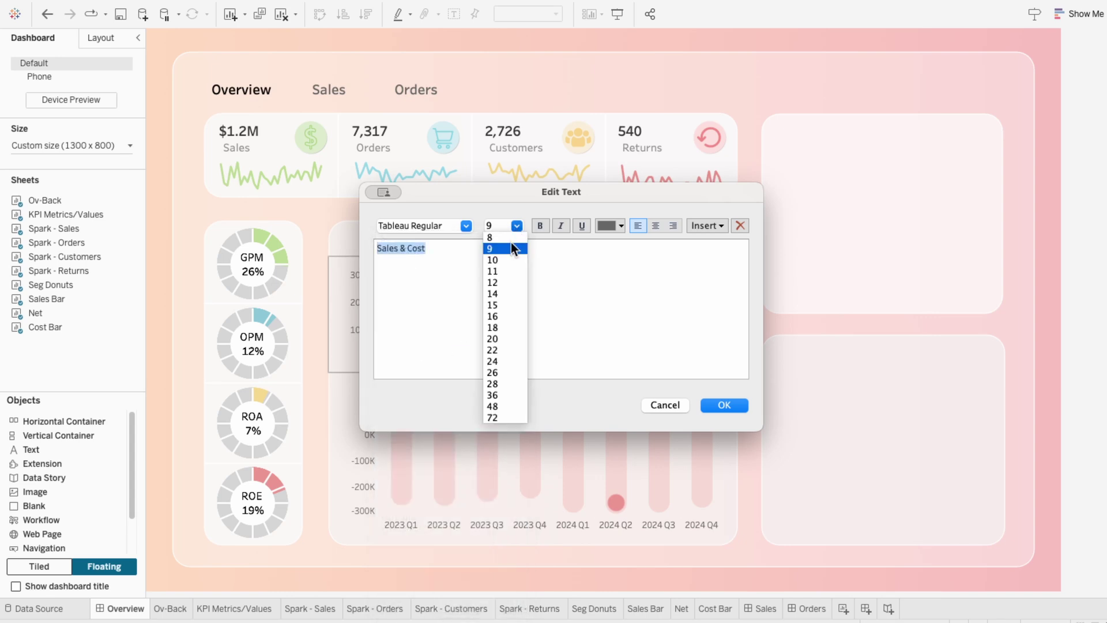
{"action": "left_click", "coordinate": [504, 292]}
{"action": "left_click", "coordinate": [607, 226]}
{"action": "left_click", "coordinate": [604, 240]}
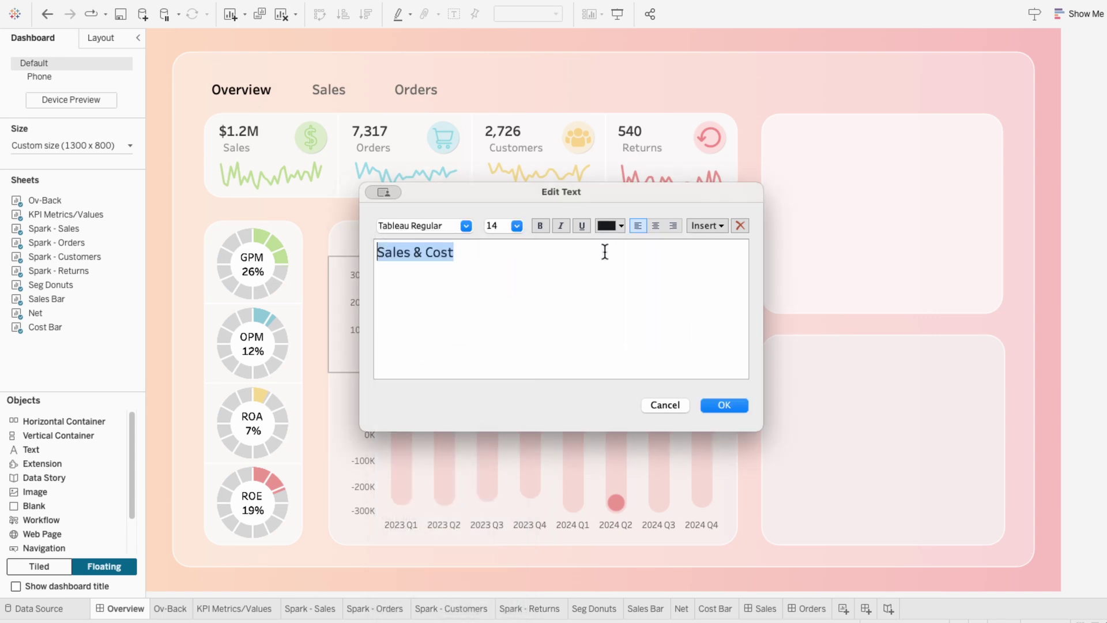
{"action": "left_click", "coordinate": [721, 403]}
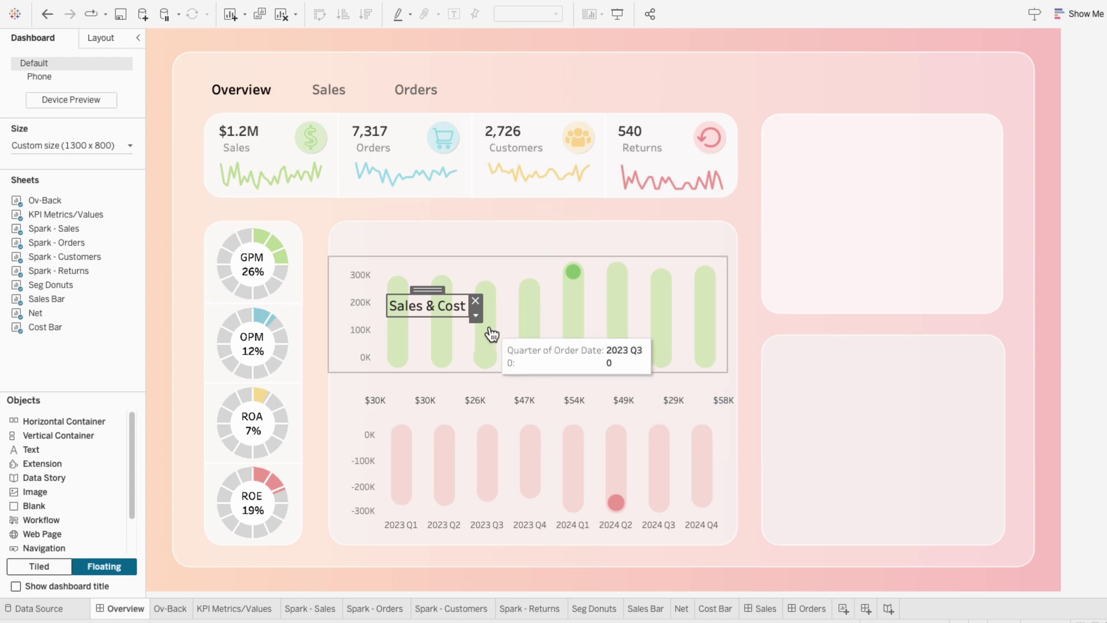
- Place the Sales & Cost title above the sales bars and a copy of it at the start of the Net row
{"action": "left_click_drag", "start_coordinate": [426, 290], "coordinate": [372, 402]}
{"action": "right_click", "coordinate": [368, 402]}
{"action": "key", "text": "Escape"}
- Replace the text of the copied label on the Net row with "Net"
{"action": "double_click", "coordinate": [370, 403]}
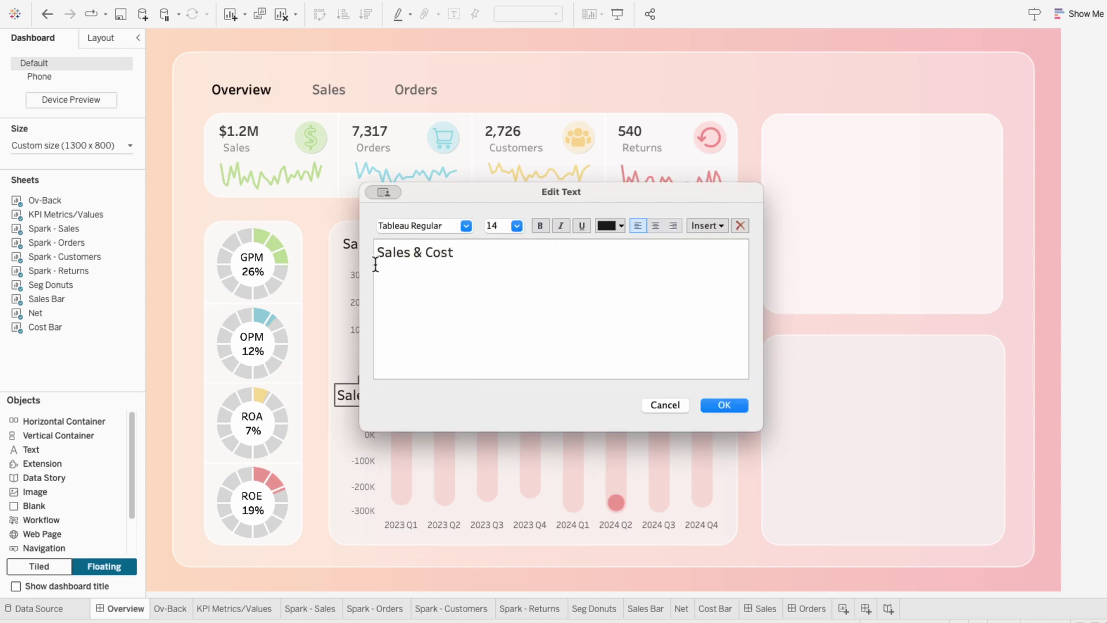
{"action": "key", "text": "BackSpace"}
{"action": "key", "text": "BackSpace"}
{"action": "key", "text": "BackSpace"}
{"action": "key", "text": "BackSpace"}
{"action": "key", "text": "BackSpace"}
{"action": "key", "text": "BackSpace"}
{"action": "key", "text": "BackSpace"}
{"action": "key", "text": "BackSpace"}
{"action": "key", "text": "BackSpace"}
{"action": "key", "text": "BackSpace"}
{"action": "key", "text": "BackSpace"}
{"action": "key", "text": "BackSpace"}
{"action": "type", "text": "Net"}
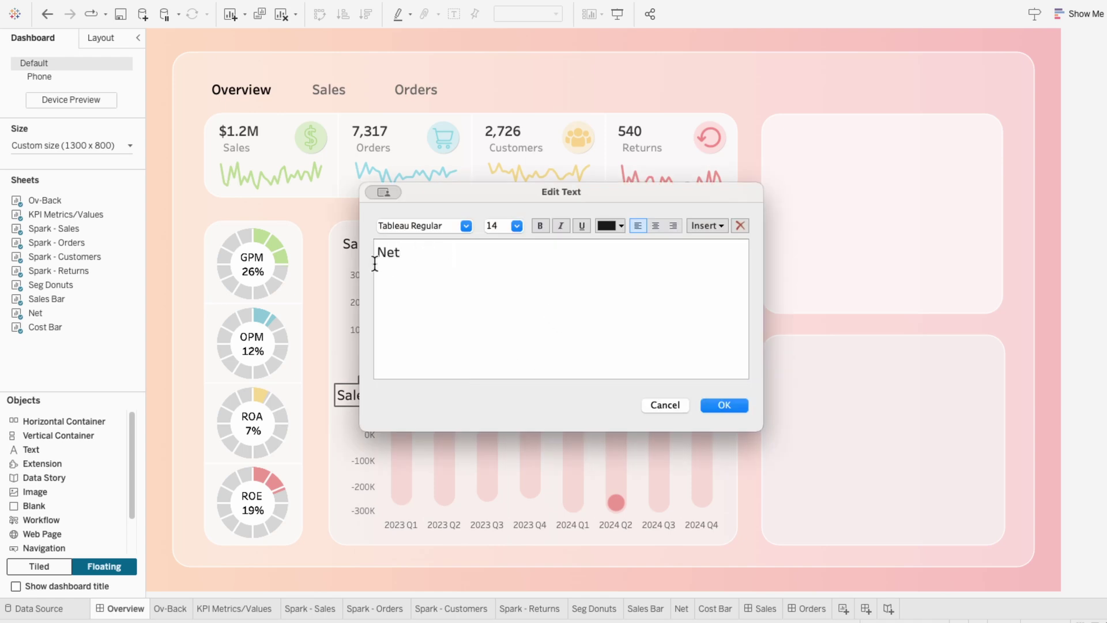
- Format the "Net" label in Tableau Medium at size 9 and save the text
{"action": "left_click_drag", "start_coordinate": [404, 253], "coordinate": [375, 252]}
{"action": "left_click", "coordinate": [464, 225]}
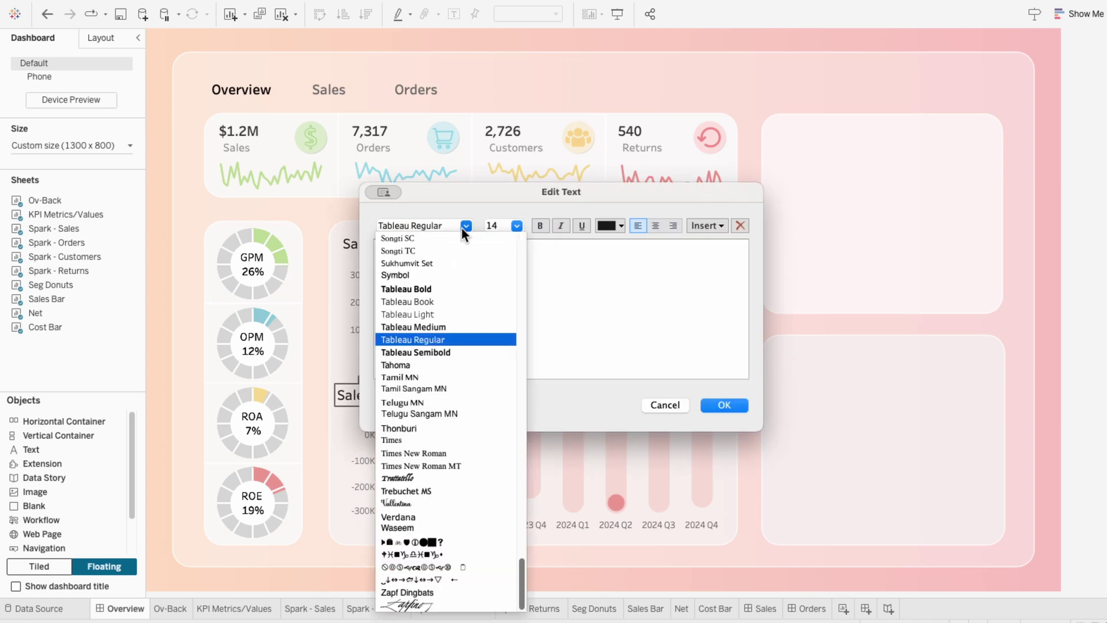
{"action": "left_click", "coordinate": [465, 325]}
{"action": "left_click", "coordinate": [515, 225]}
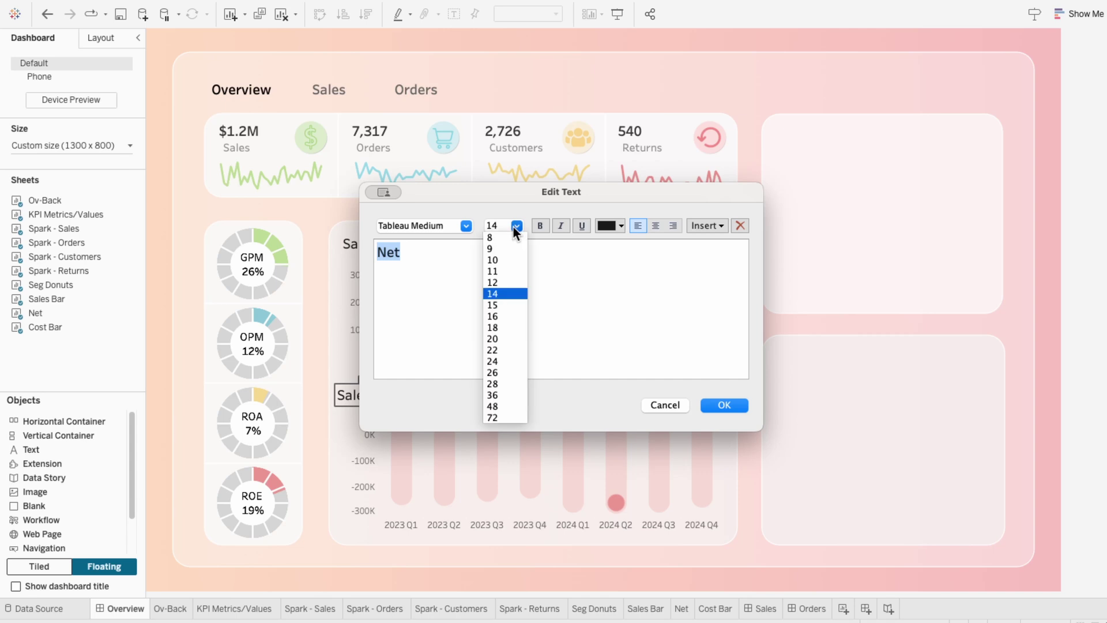
{"action": "left_click", "coordinate": [513, 241]}
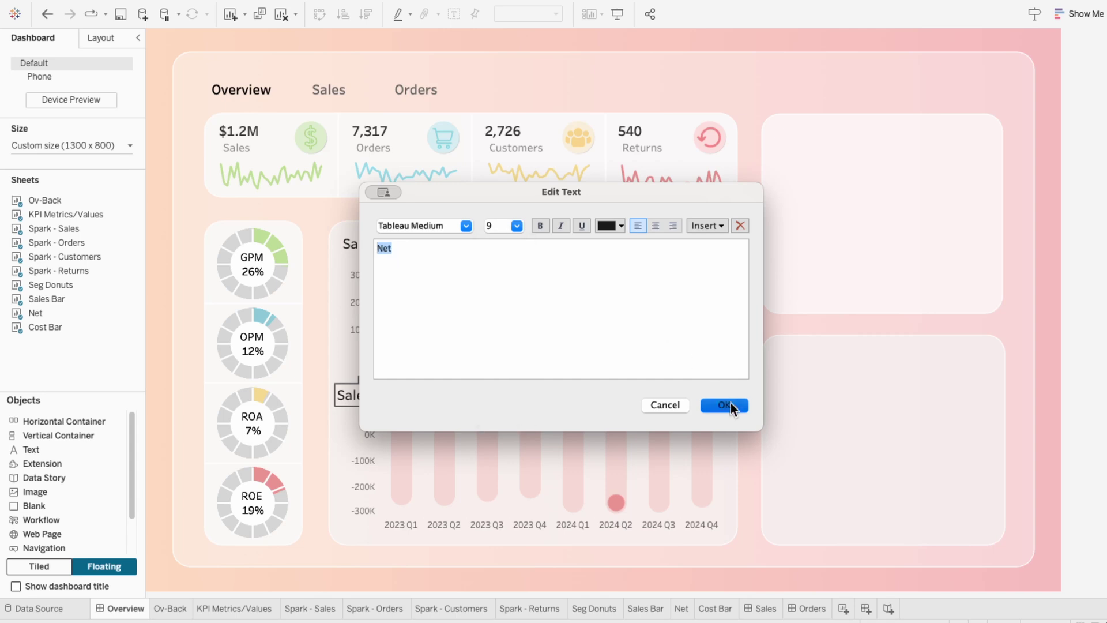
{"action": "left_click", "coordinate": [731, 402]}
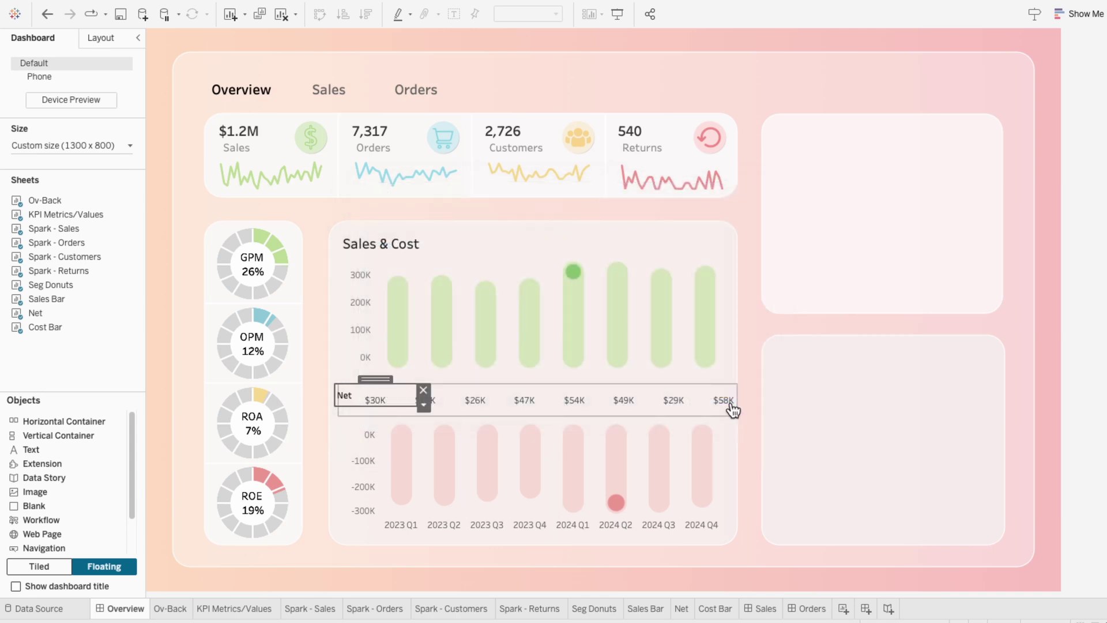
- Change the default worksheet font color of the Net sheet to a near-black shade
{"action": "left_click", "coordinate": [463, 407]}
{"action": "right_click", "coordinate": [474, 400]}
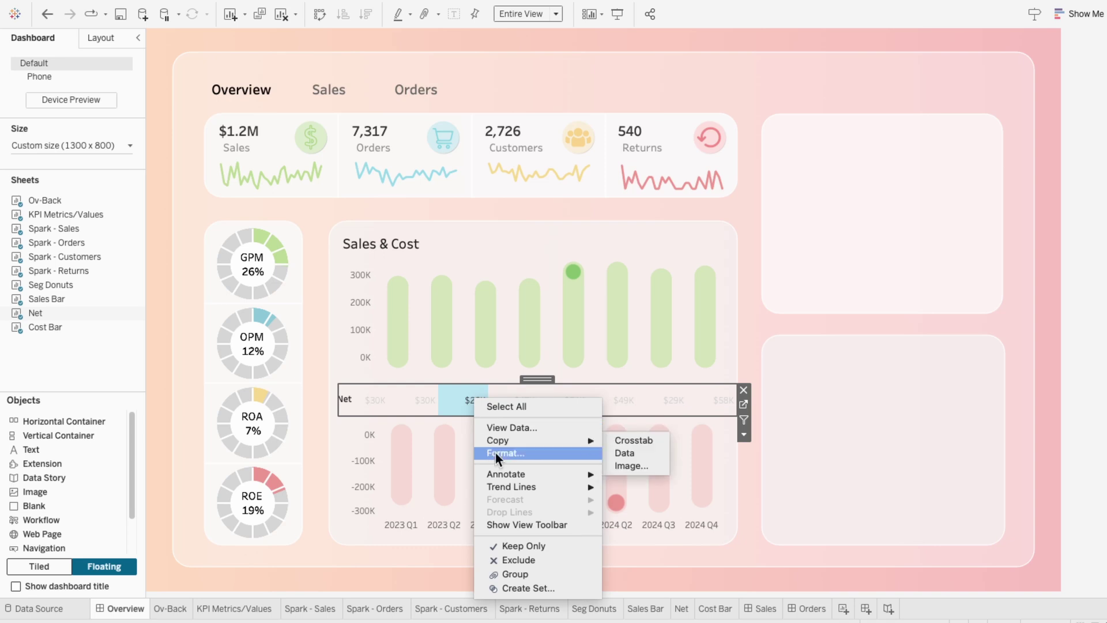
{"action": "left_click", "coordinate": [496, 452]}
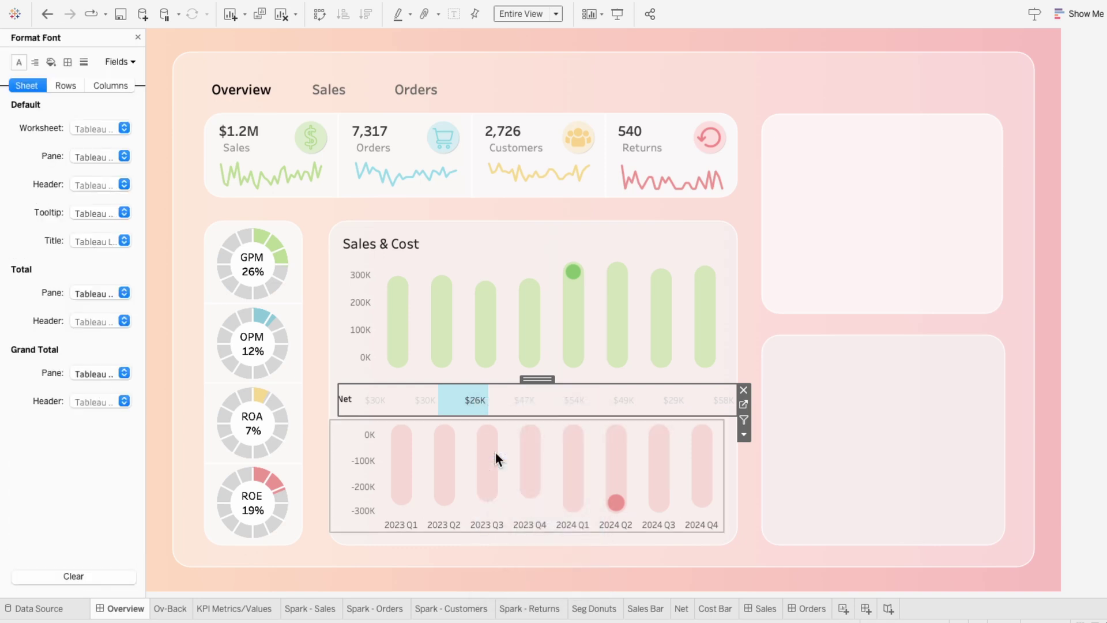
{"action": "left_click", "coordinate": [95, 129]}
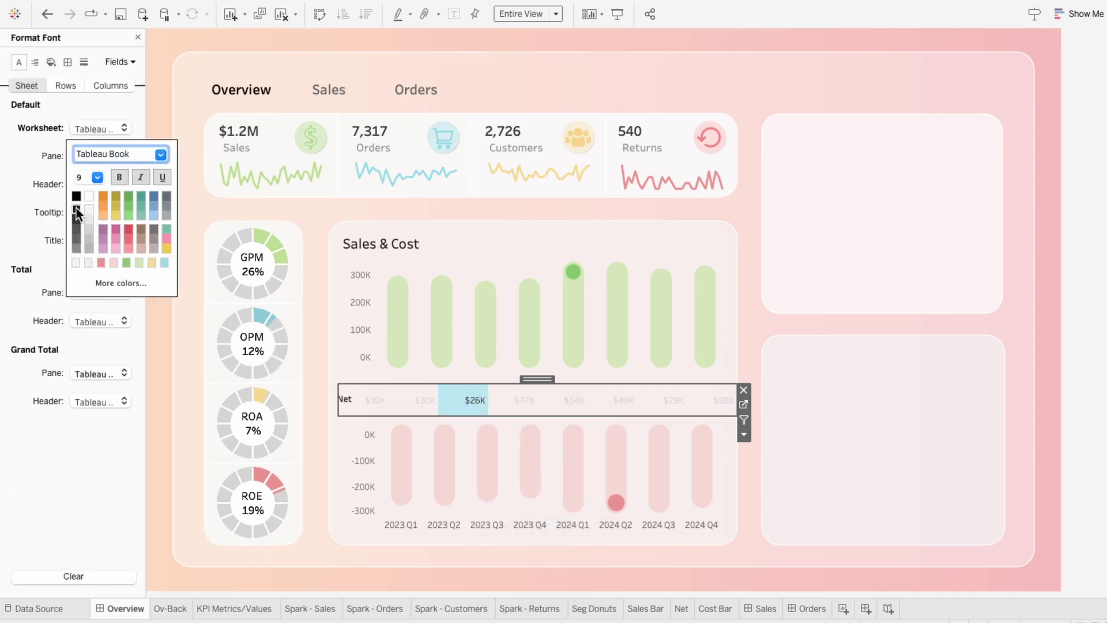
{"action": "left_click", "coordinate": [57, 84]}
- Set the default pane alignment of the Net sheet to horizontal center
{"action": "left_click", "coordinate": [35, 62]}
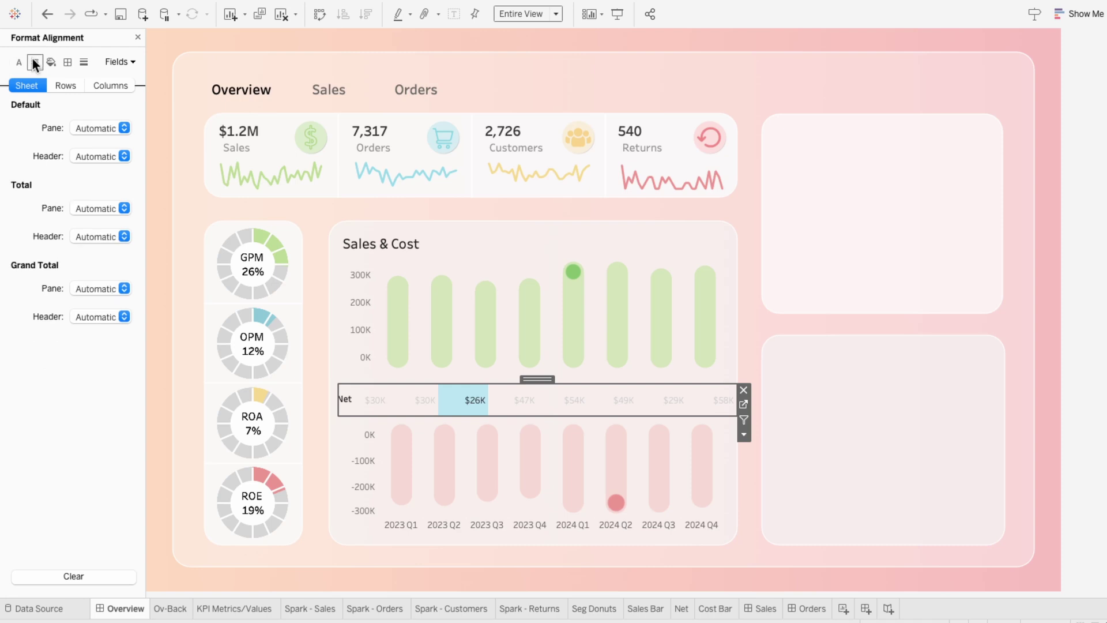
{"action": "left_click", "coordinate": [88, 129]}
{"action": "left_click", "coordinate": [105, 196]}
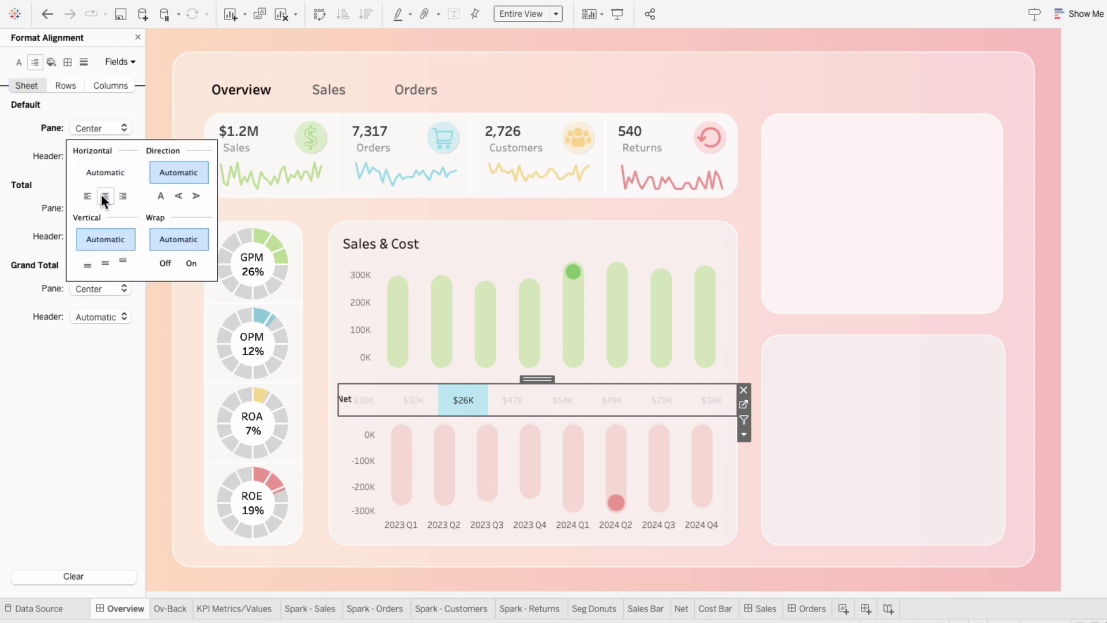
{"action": "left_click", "coordinate": [50, 181]}
- Shade the Net sheet's worksheet background with a custom pale pink matching the panel
{"action": "left_click", "coordinate": [50, 62]}
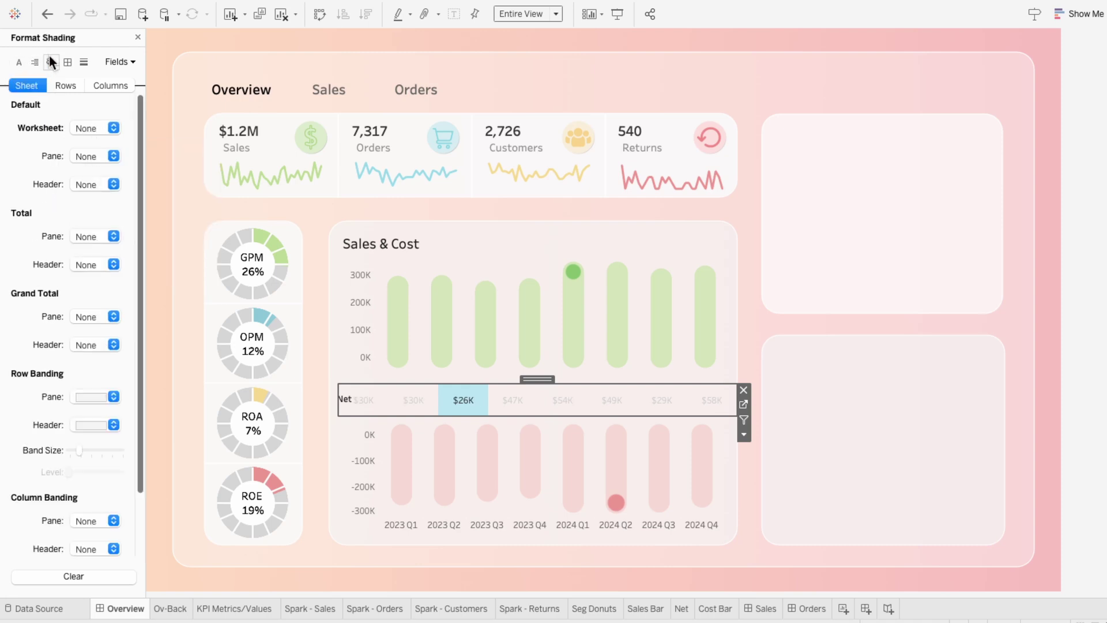
{"action": "left_click", "coordinate": [81, 130]}
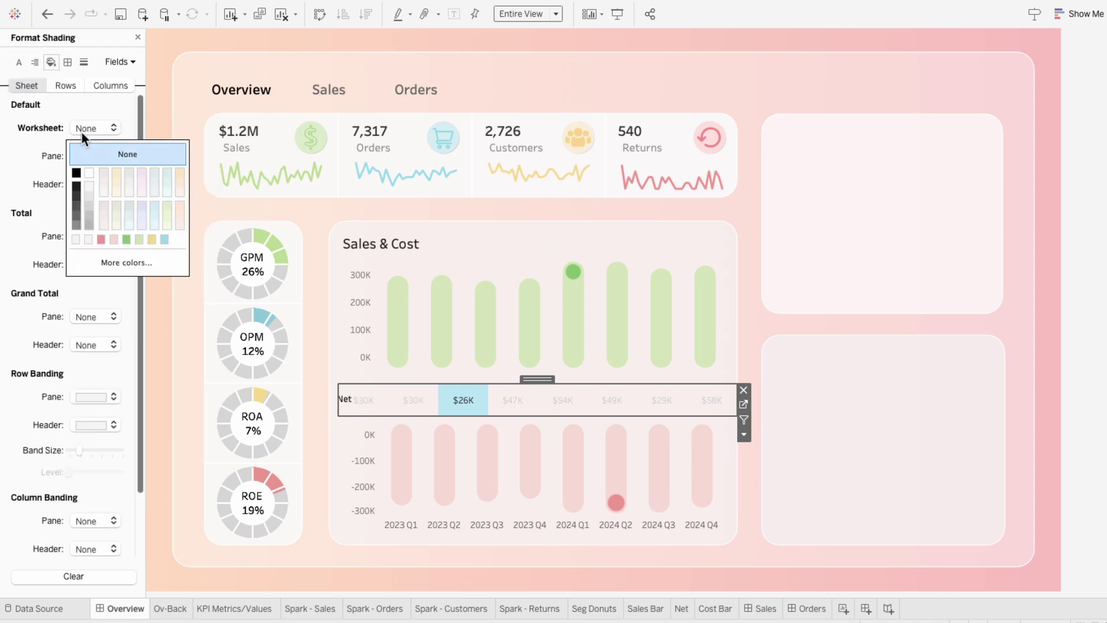
{"action": "left_click", "coordinate": [98, 262]}
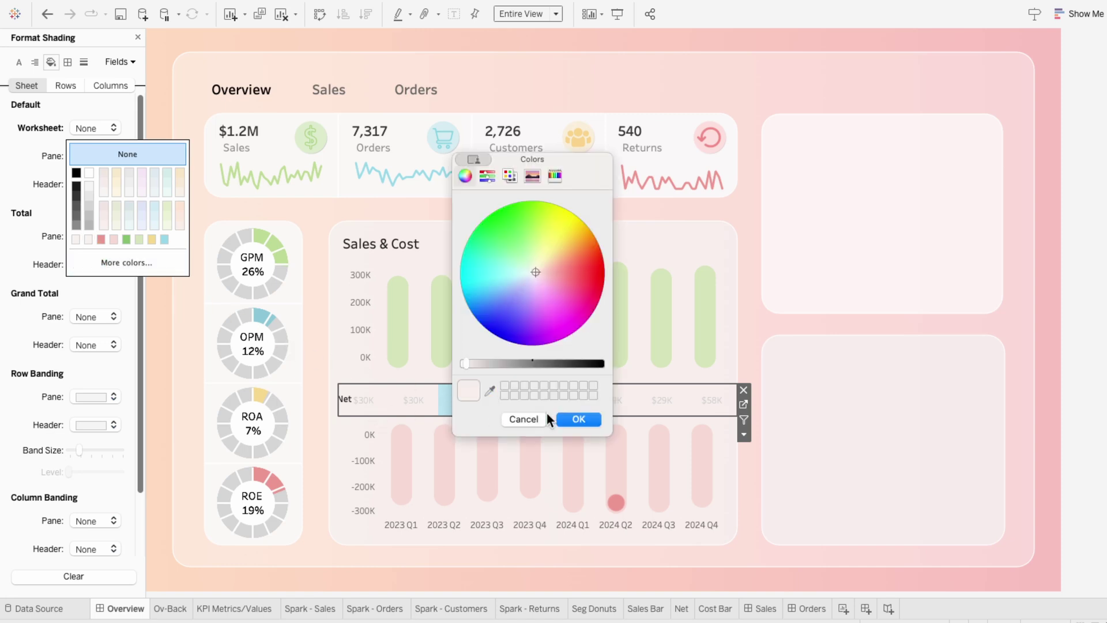
{"action": "left_click", "coordinate": [565, 418]}
- Narrow the Net sheet from both sides so it starts after the "Net" label and its values line up with the bars
{"action": "left_click_drag", "start_coordinate": [339, 405], "coordinate": [363, 406]}
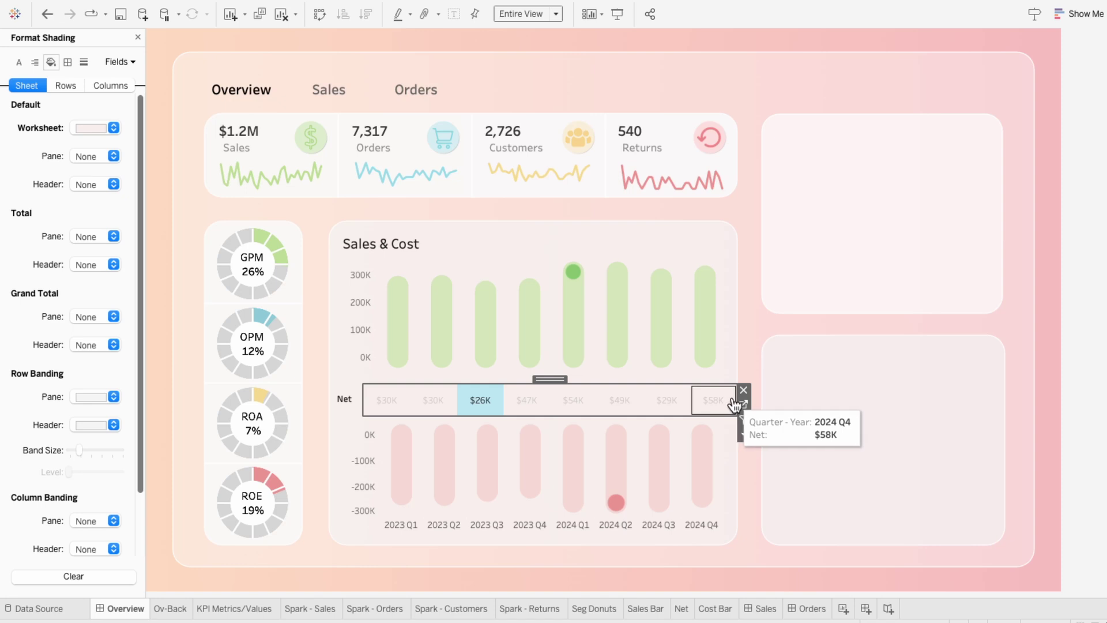
{"action": "left_click", "coordinate": [483, 403]}
{"action": "left_click", "coordinate": [615, 440]}
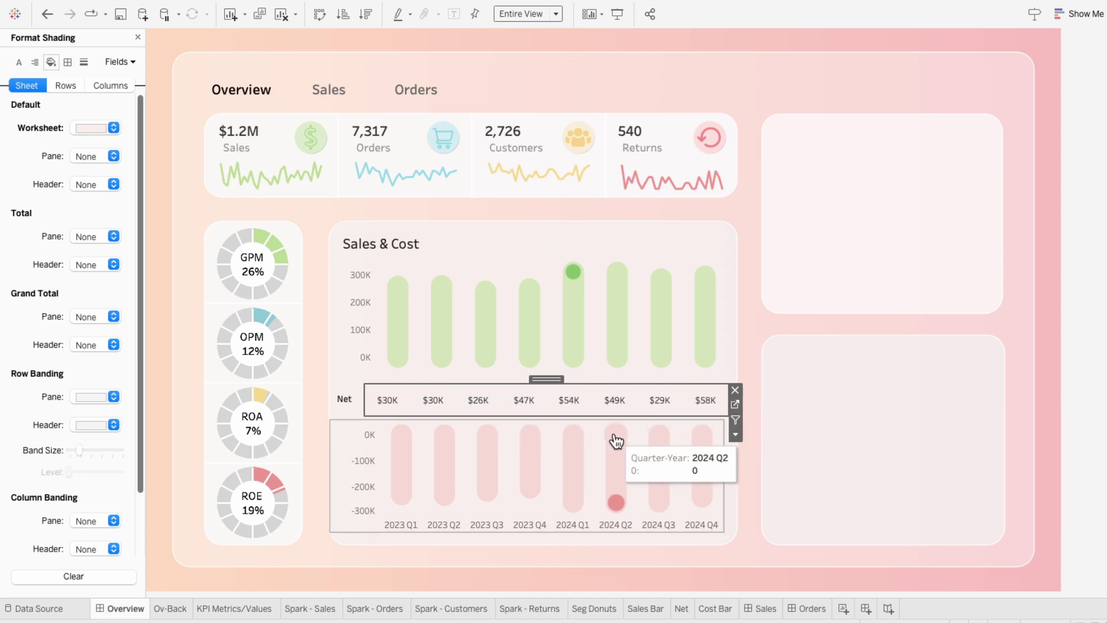
- Stretch the Cost Bar chart upward behind the Net row and bring the Net sheet to the front
{"action": "left_click_drag", "start_coordinate": [634, 419], "coordinate": [637, 407]}
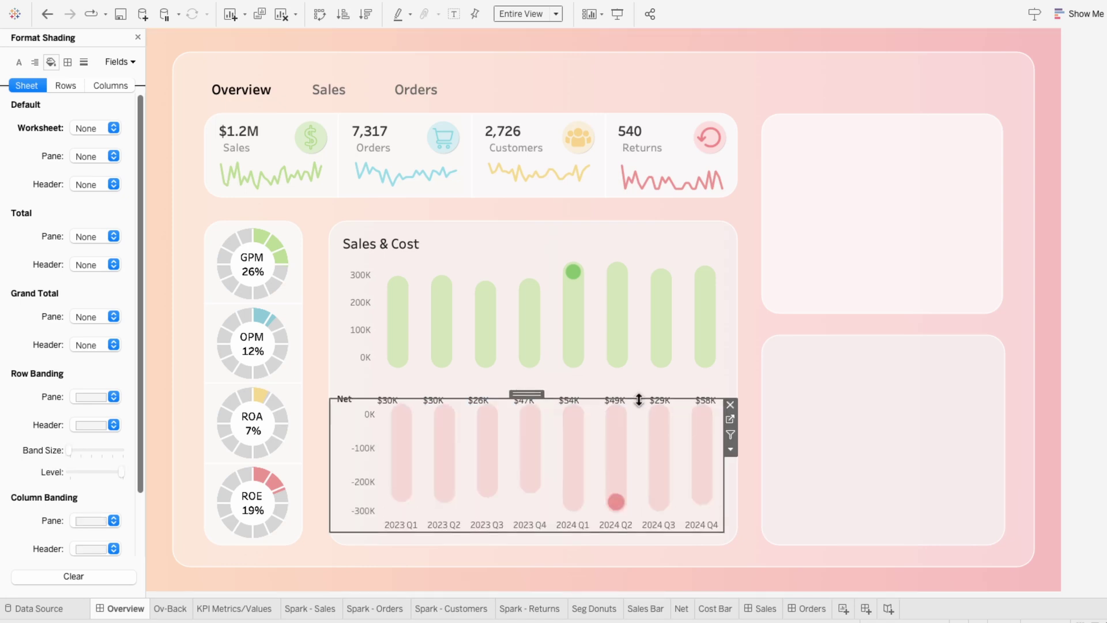
{"action": "left_click", "coordinate": [639, 396]}
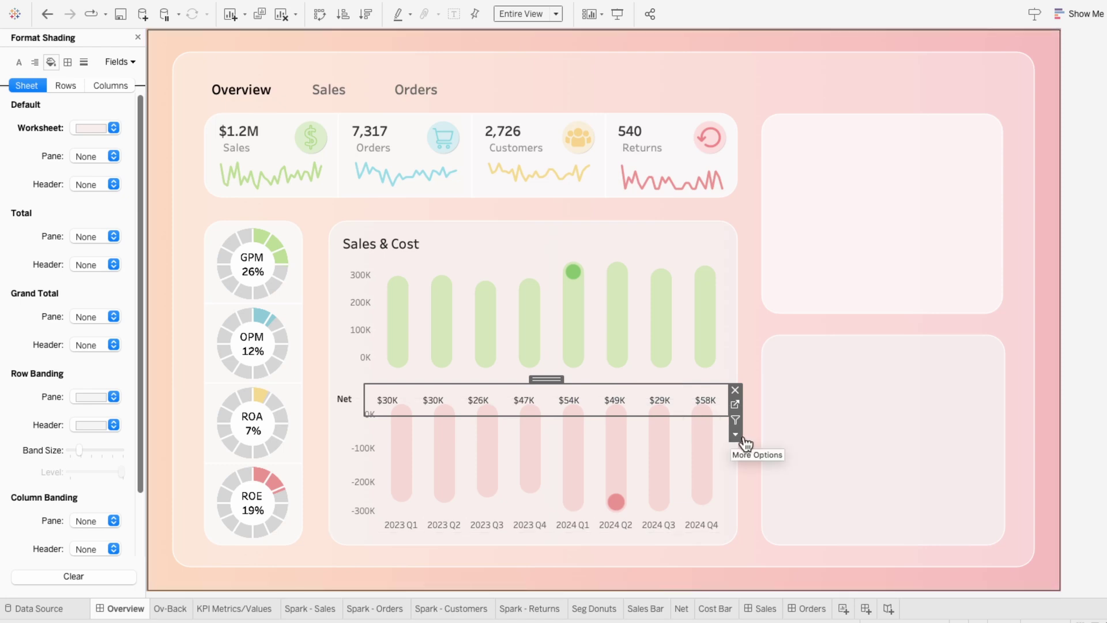
{"action": "left_click", "coordinate": [736, 437]}
{"action": "mouse_move", "coordinate": [777, 564]}
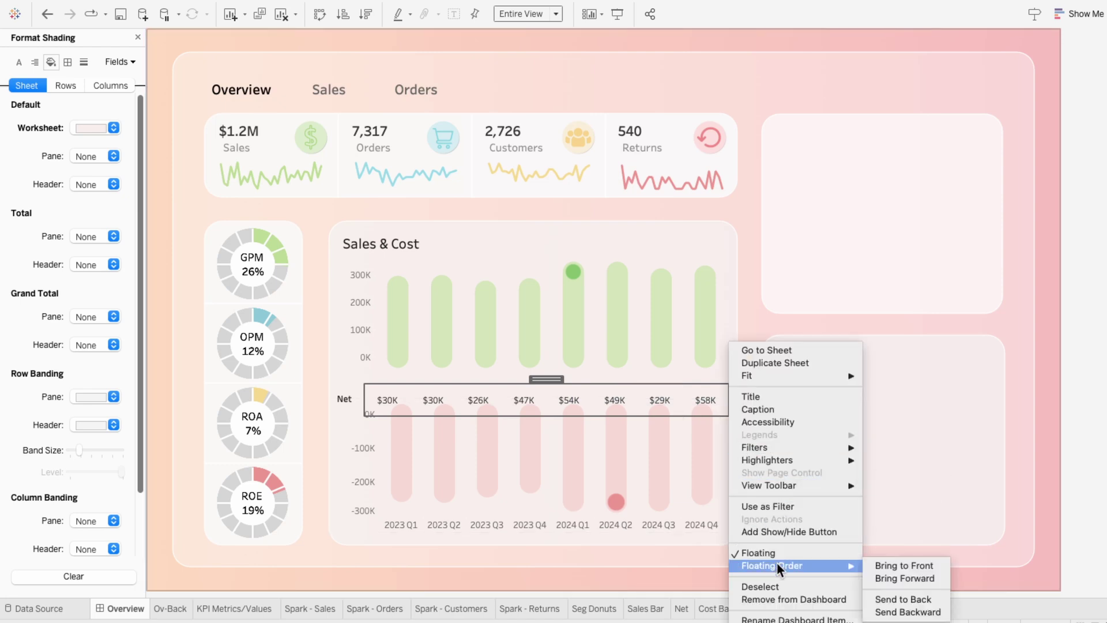
{"action": "left_click", "coordinate": [923, 563]}
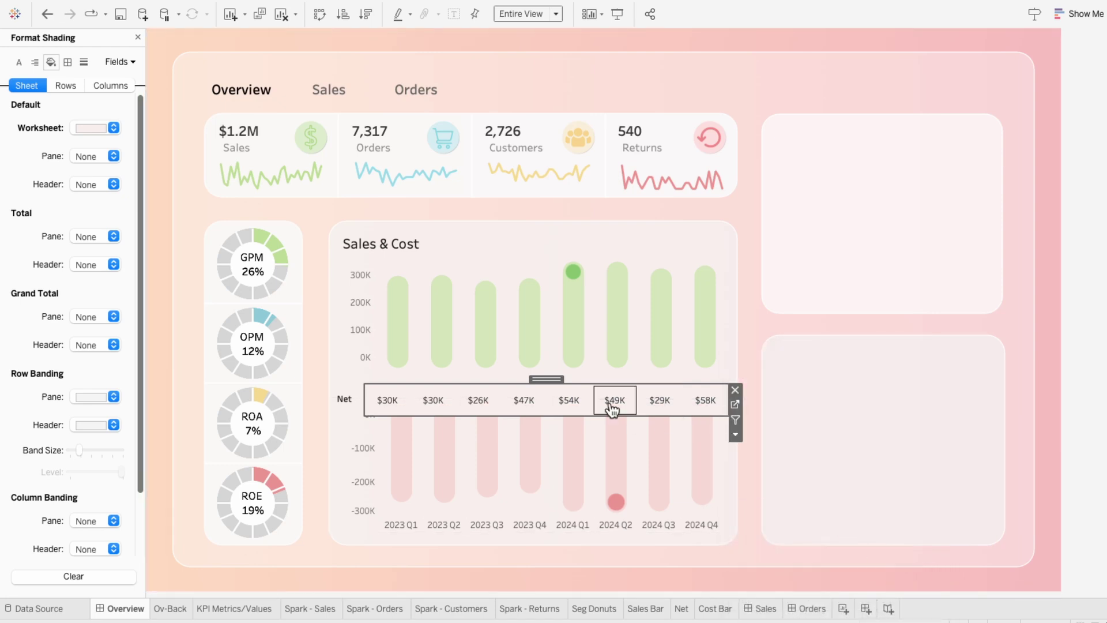
- Extend the Sales Bar chart downward so its bars reach the Net row, and clear the selection
{"action": "left_click", "coordinate": [554, 358]}
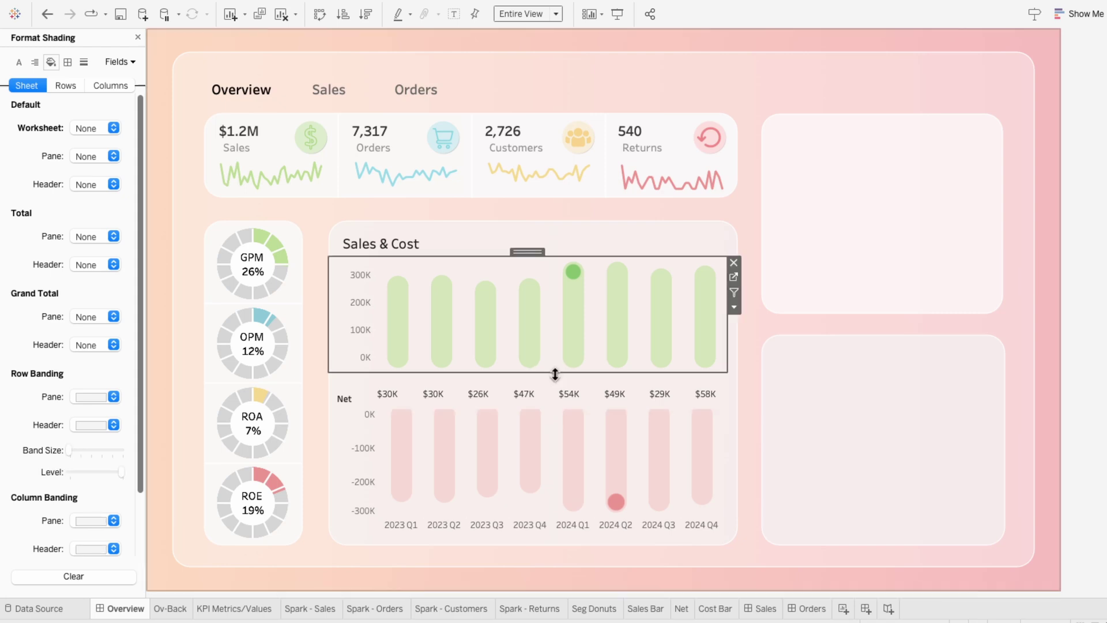
{"action": "left_click_drag", "start_coordinate": [554, 376], "coordinate": [558, 390]}
{"action": "left_click", "coordinate": [1084, 531]}
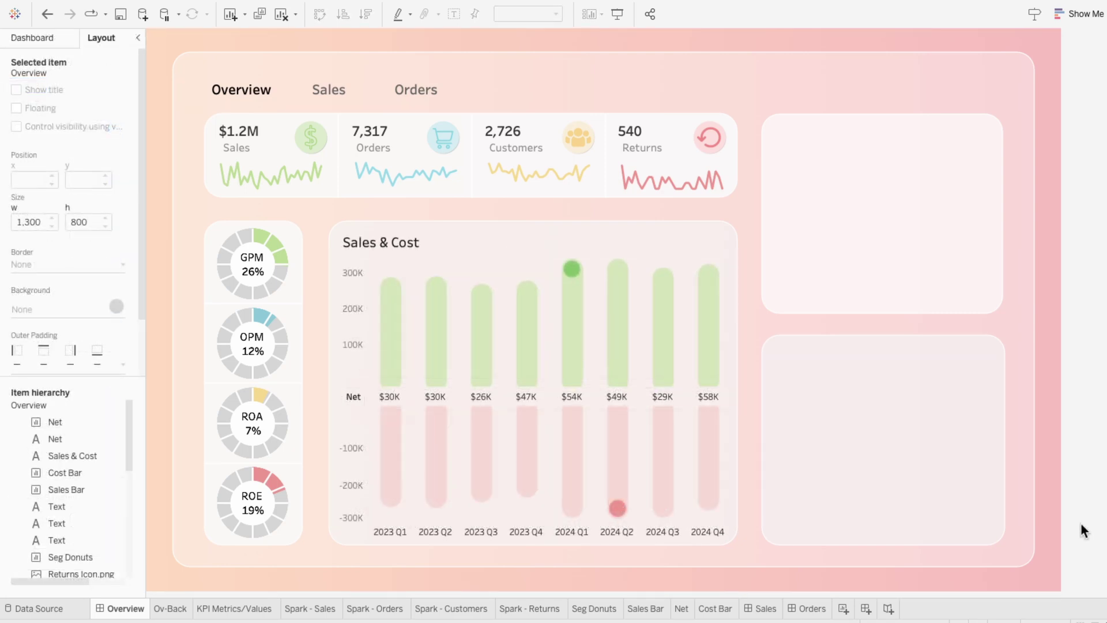